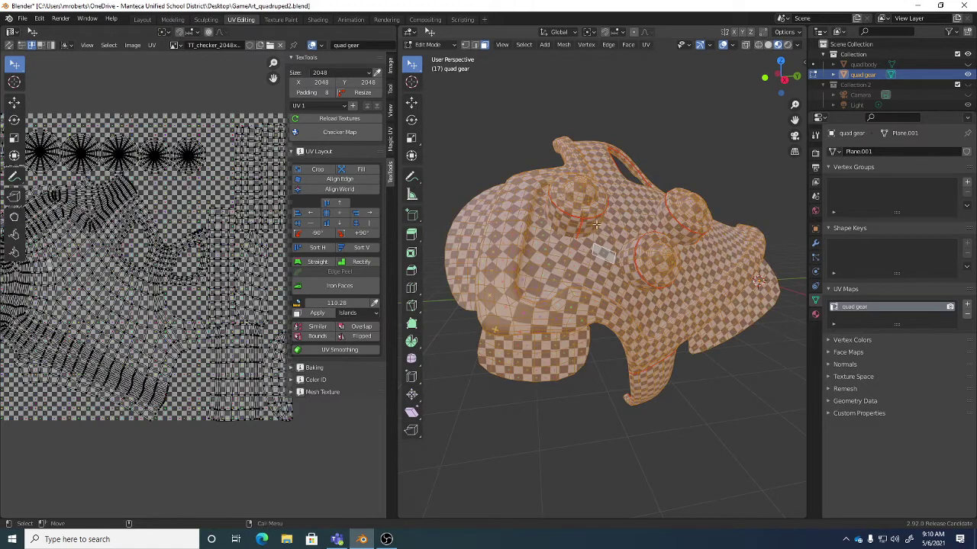
Widen the UV editor area so that more of the UV layout can be seen beside the 3D view.
scroll(202, 267, "down", 2)
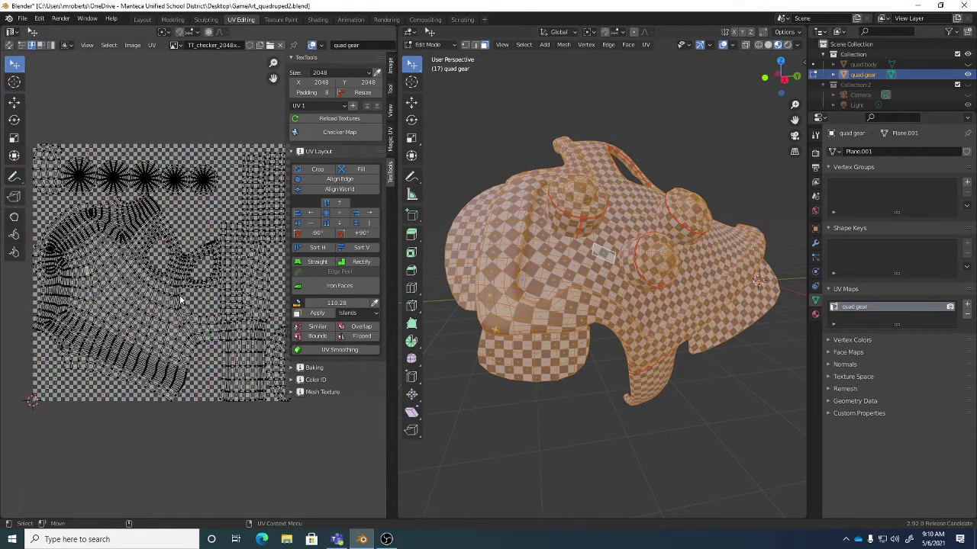
middle_click_drag(541, 297, 514, 317)
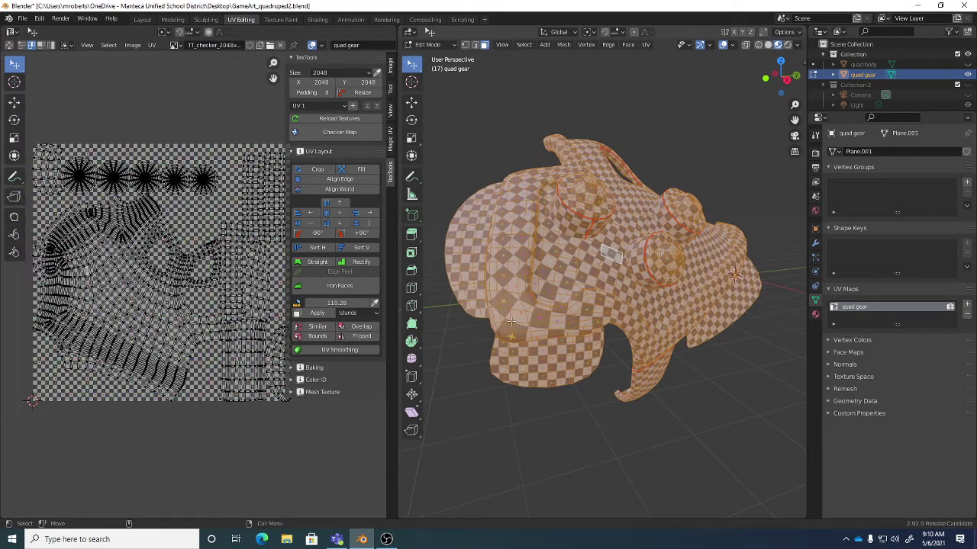
middle_click_drag(183, 274, 204, 282)
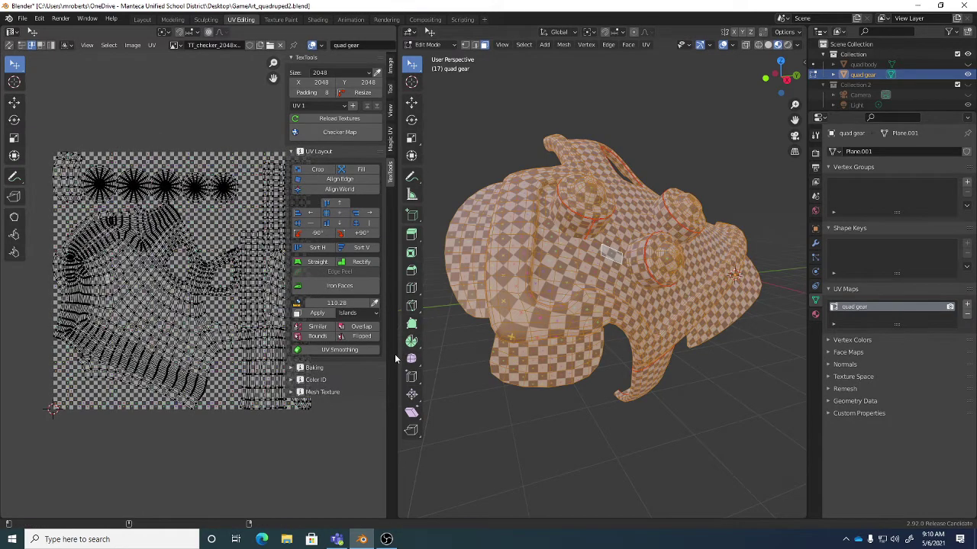
left_click_drag(396, 354, 501, 367)
Check the checker pattern on the quad gear for stretching and turn on Live Unwrap.
middle_click_drag(671, 263, 701, 254)
scroll(174, 288, "up", 1)
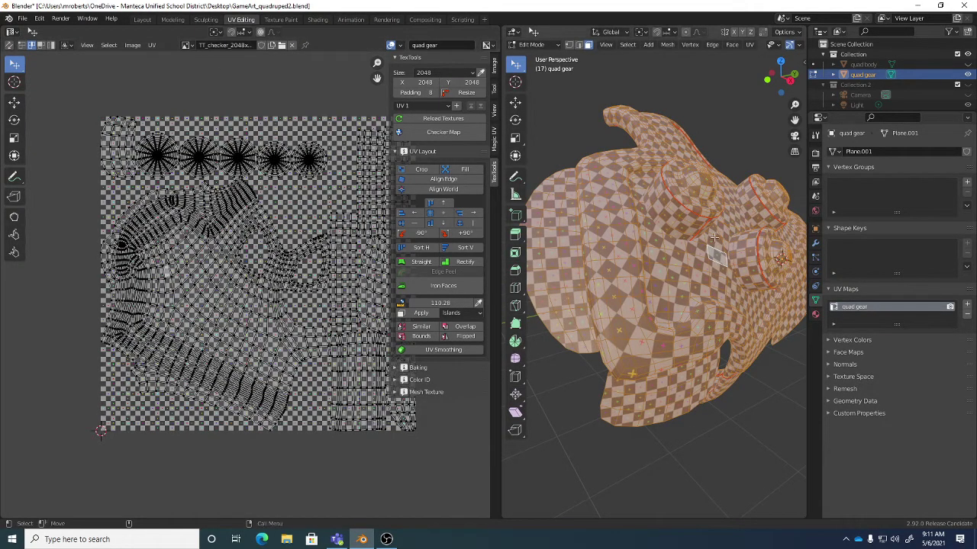
middle_click_drag(659, 288, 660, 241)
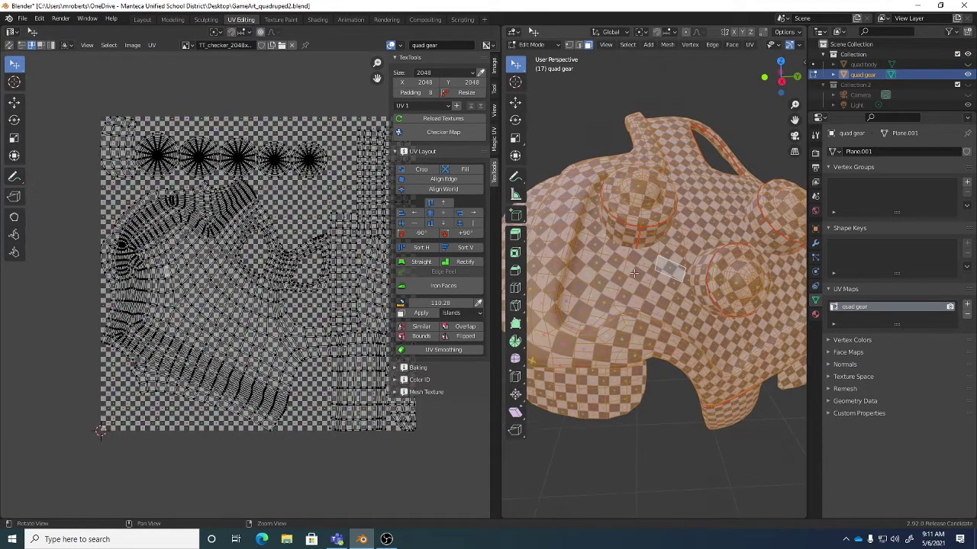
middle_click_drag(723, 290, 661, 243)
middle_click_drag(713, 304, 662, 274)
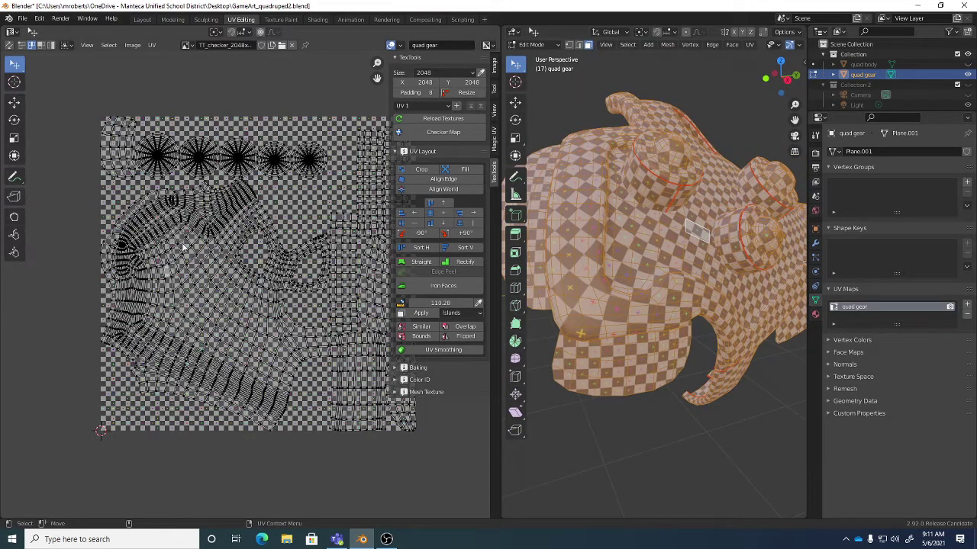
left_click(152, 45)
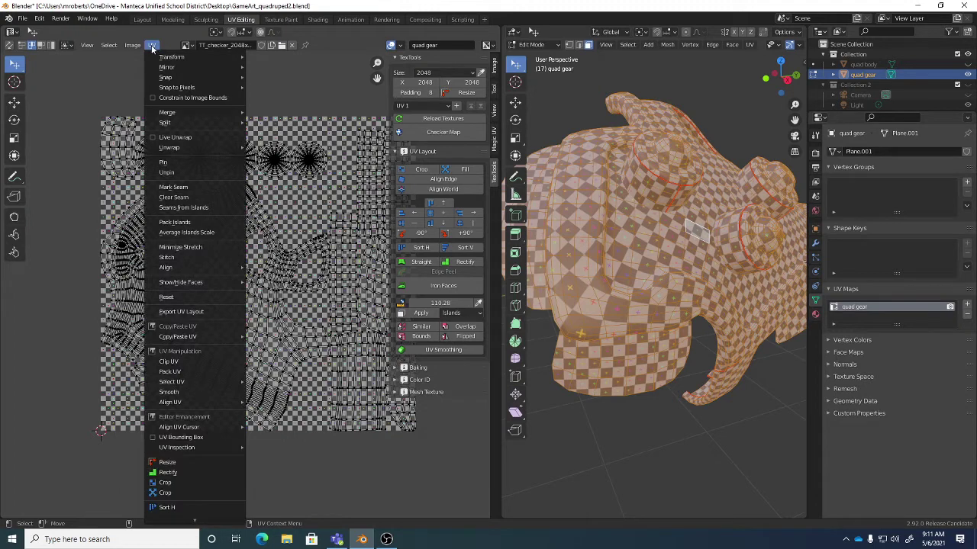
left_click(178, 138)
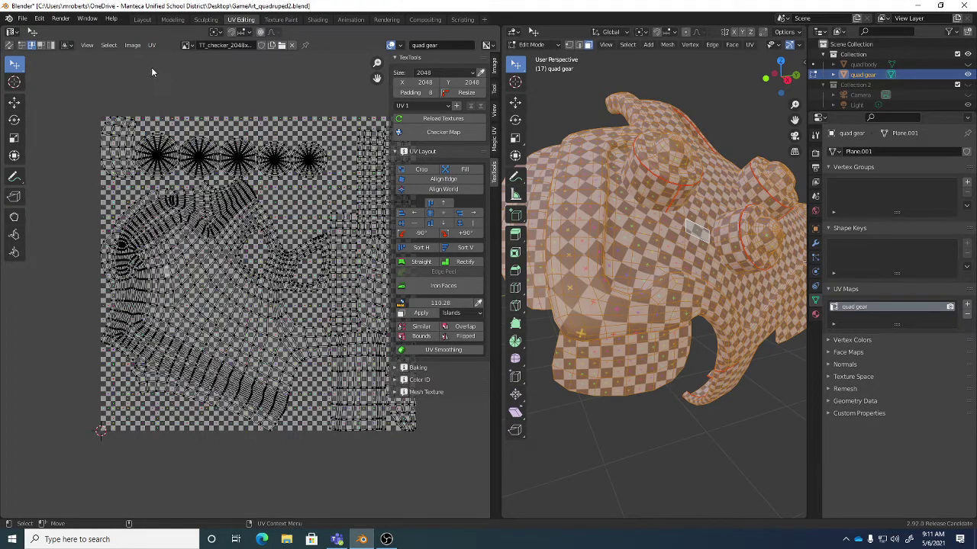
left_click(151, 45)
Select six vertices spread around the outline of the large UV island, pin them, and clear the selection.
scroll(220, 235, "up", 4)
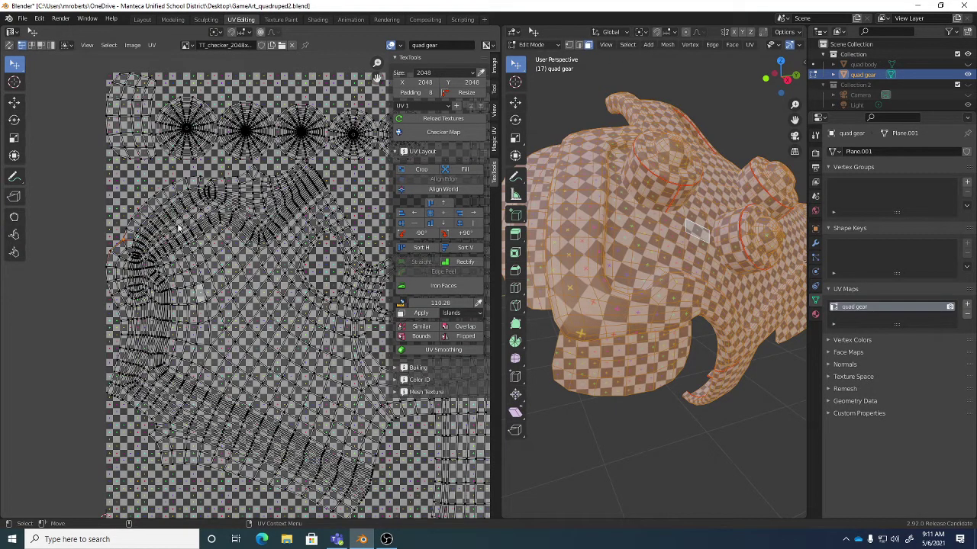
middle_click_drag(245, 203, 227, 212)
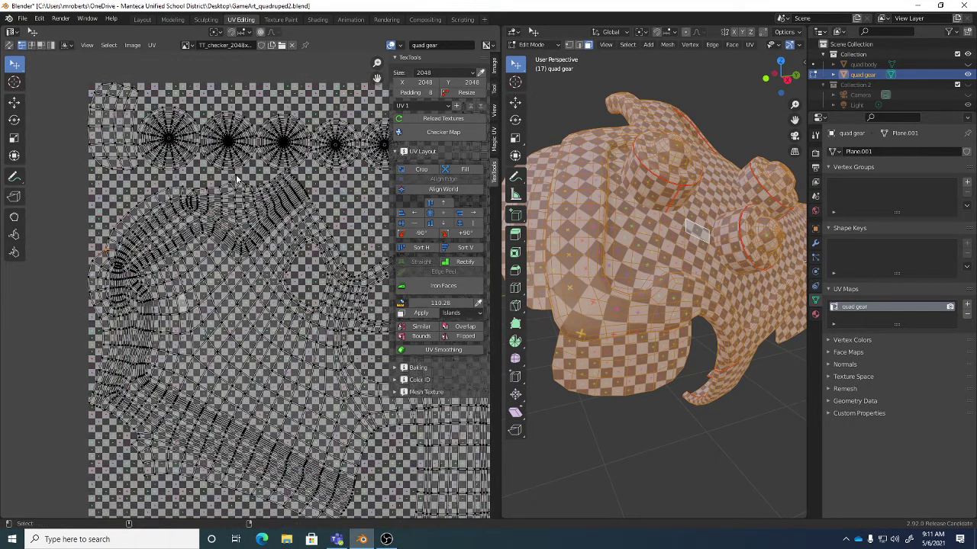
left_click(236, 174, "shift")
middle_click_drag(290, 217, 222, 208)
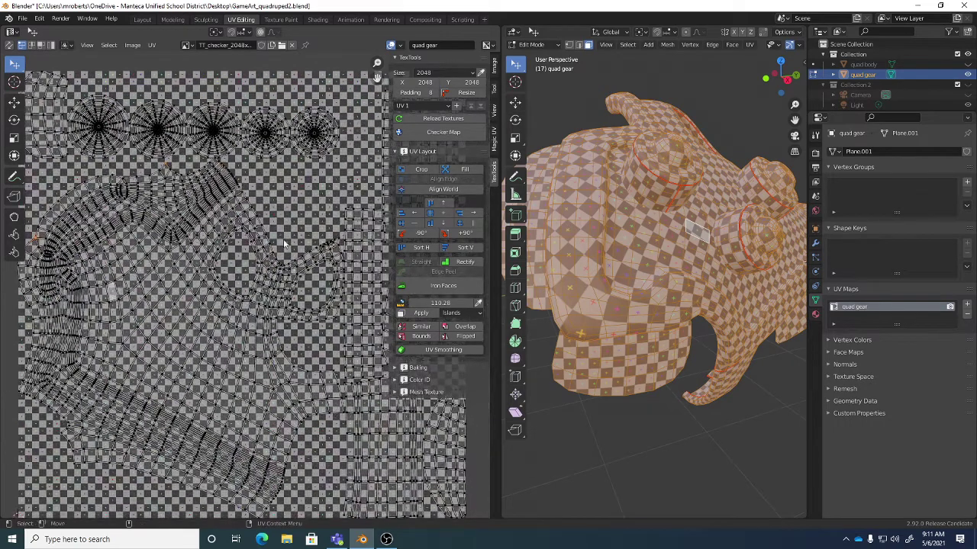
middle_click_drag(296, 267, 279, 211)
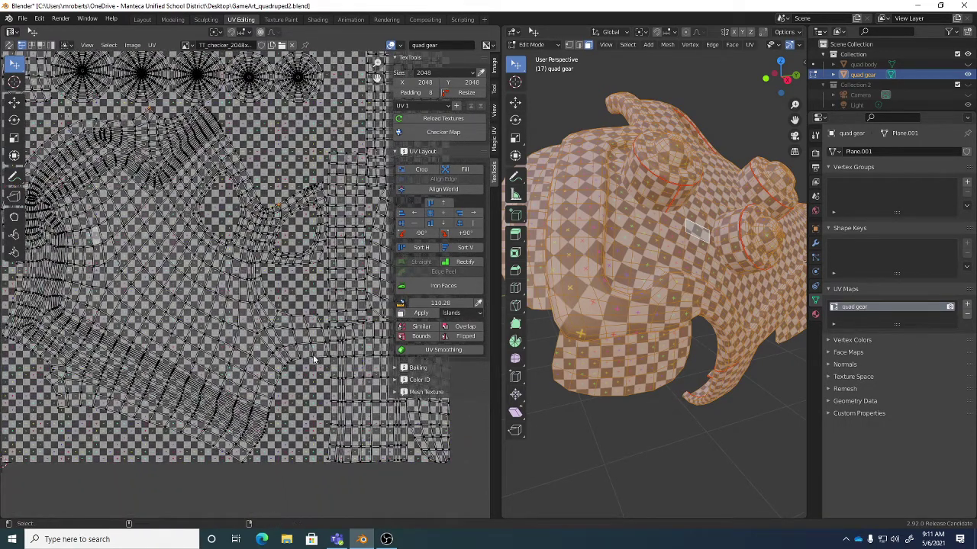
middle_click_drag(311, 355, 330, 283)
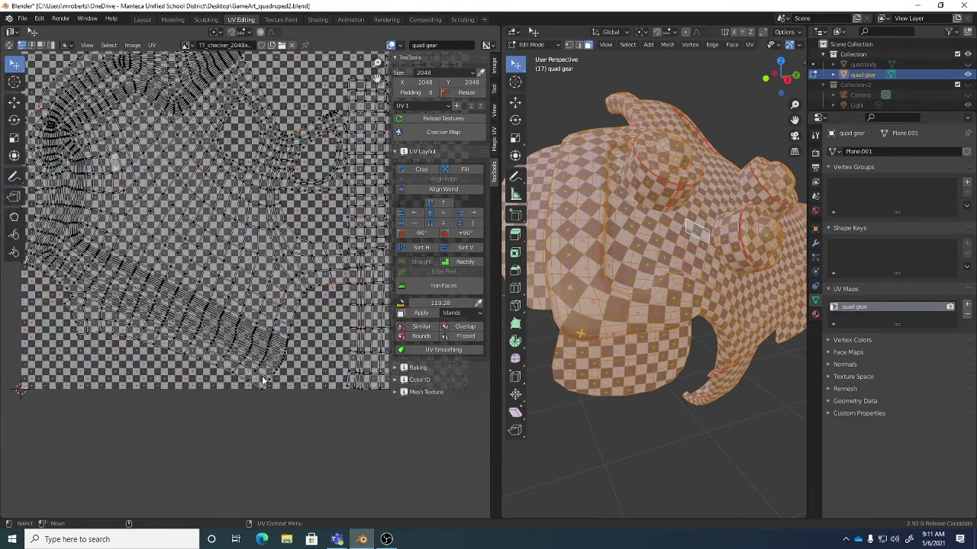
middle_click_drag(256, 385, 321, 399)
key("ctrl+z")
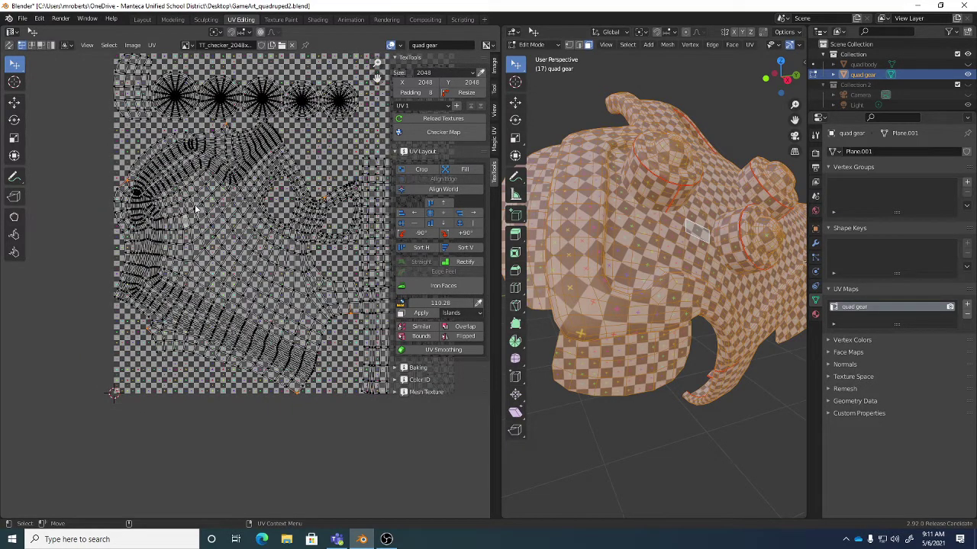
right_click(219, 234)
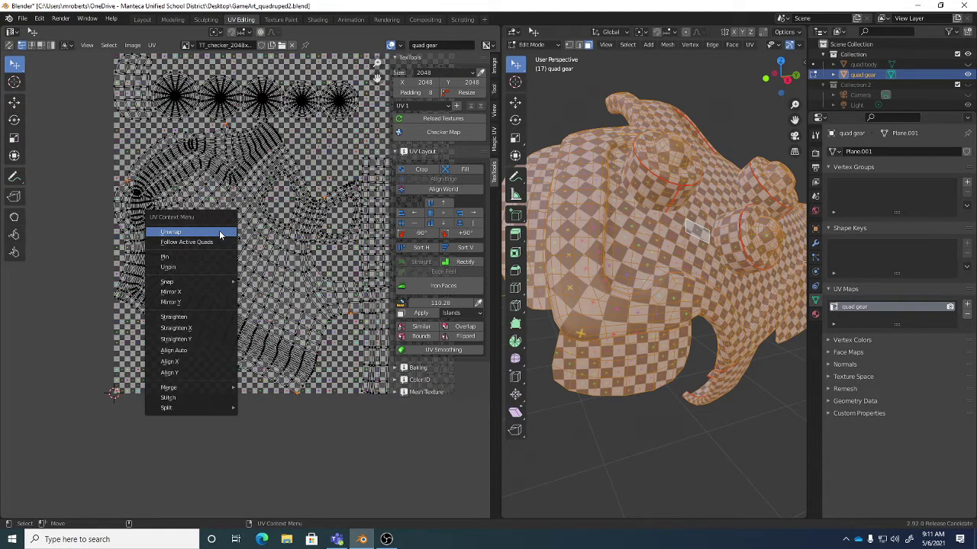
left_click(186, 260)
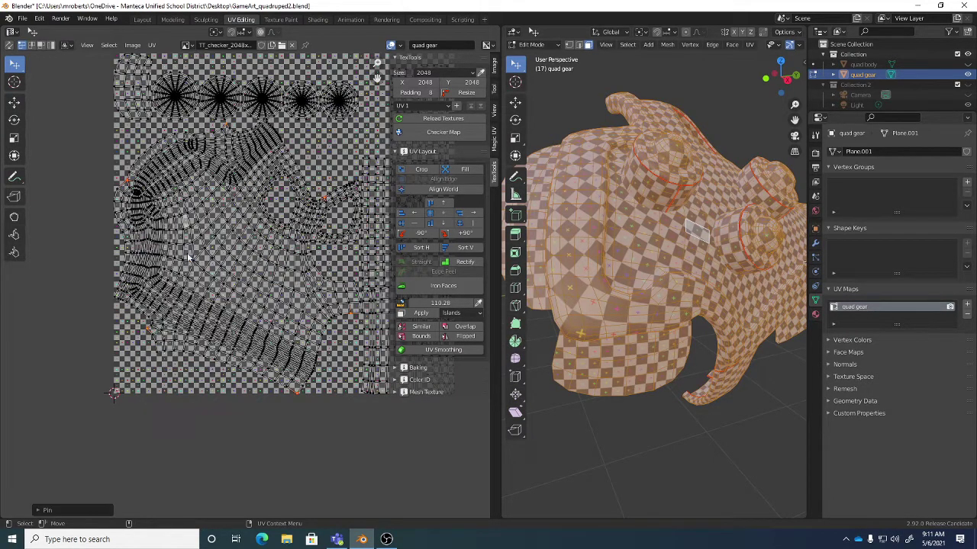
left_click(139, 137)
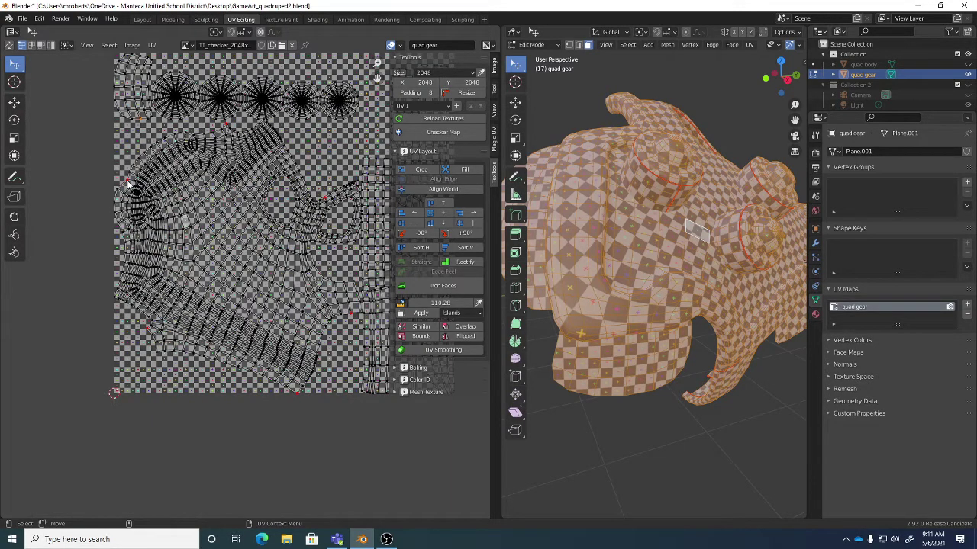
Move the large island's upper-left pin up and inward, and its lower-left pin about 0.15 to the right.
left_click_drag(128, 183, 152, 170)
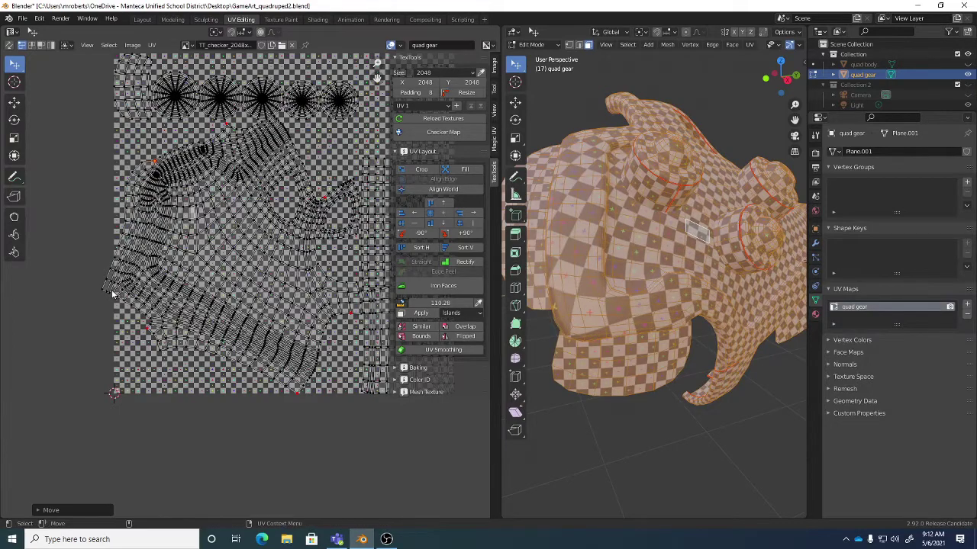
left_click_drag(148, 330, 200, 325)
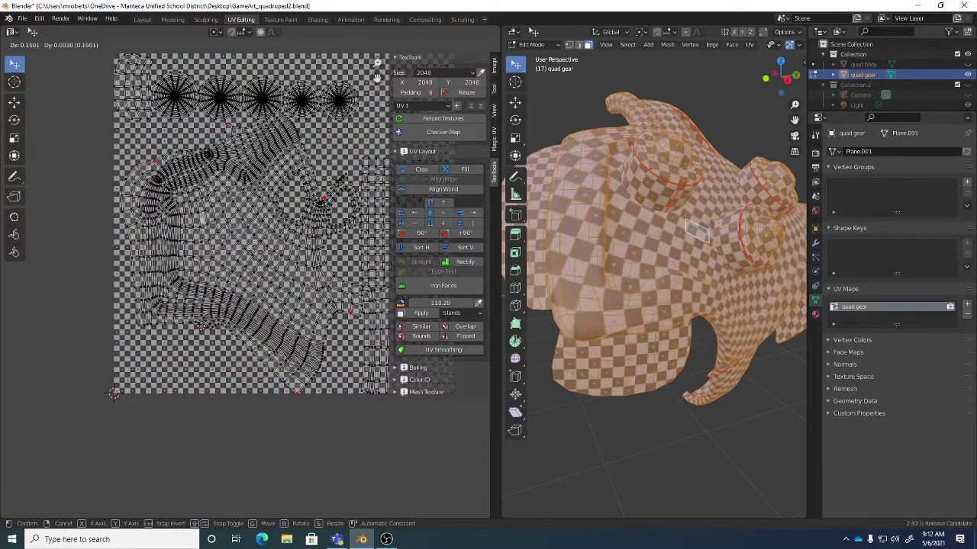
left_click(201, 325)
middle_click_drag(526, 329, 610, 326)
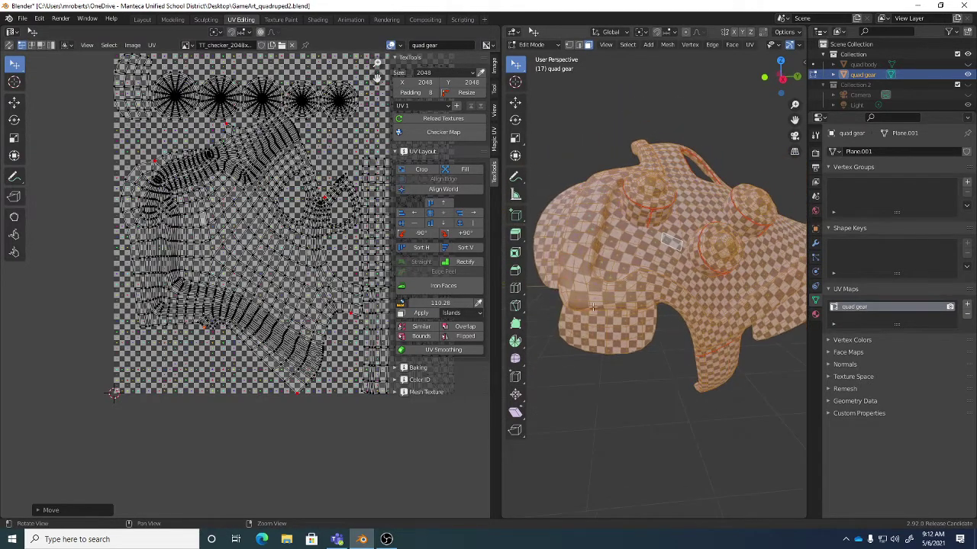
Pin the vertex at the large island's lower-left corner and move it slightly upward.
right_click(164, 343)
left_click(164, 344)
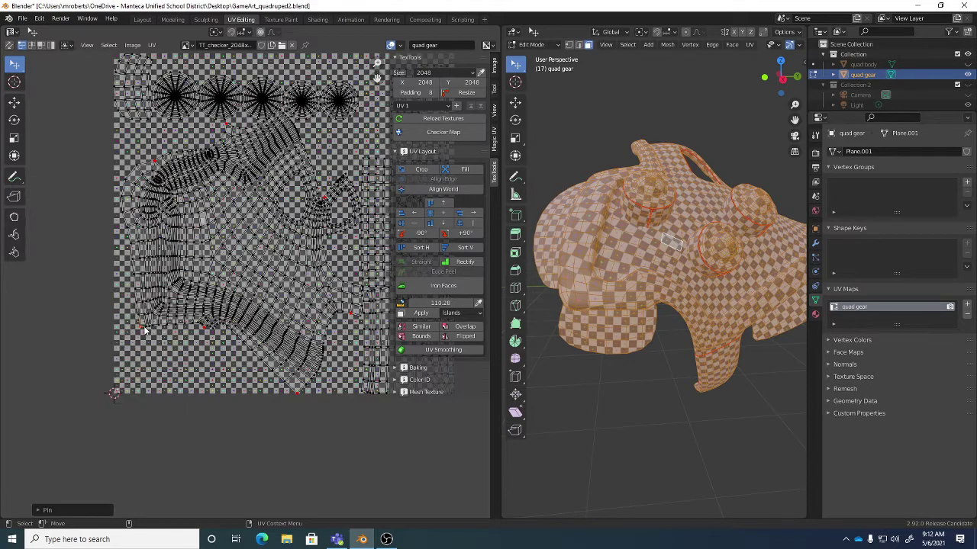
key("g")
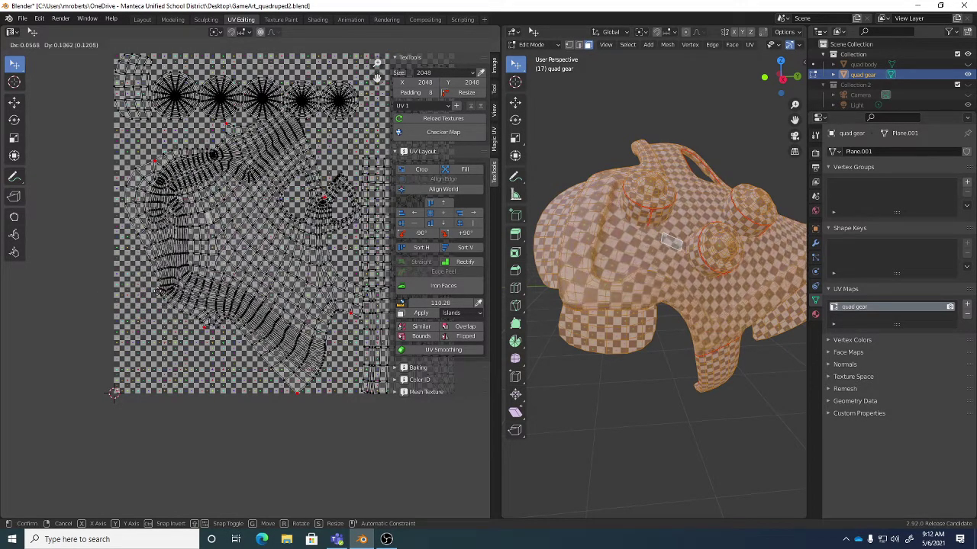
left_click(139, 299)
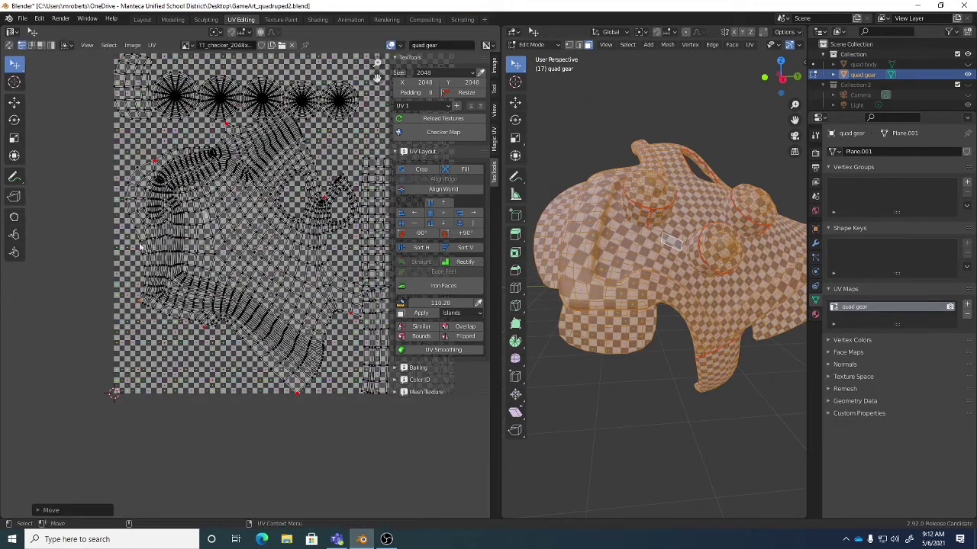
Nudge the large island's upper-left pin and its lower-left corner pin slightly to the left.
key("g")
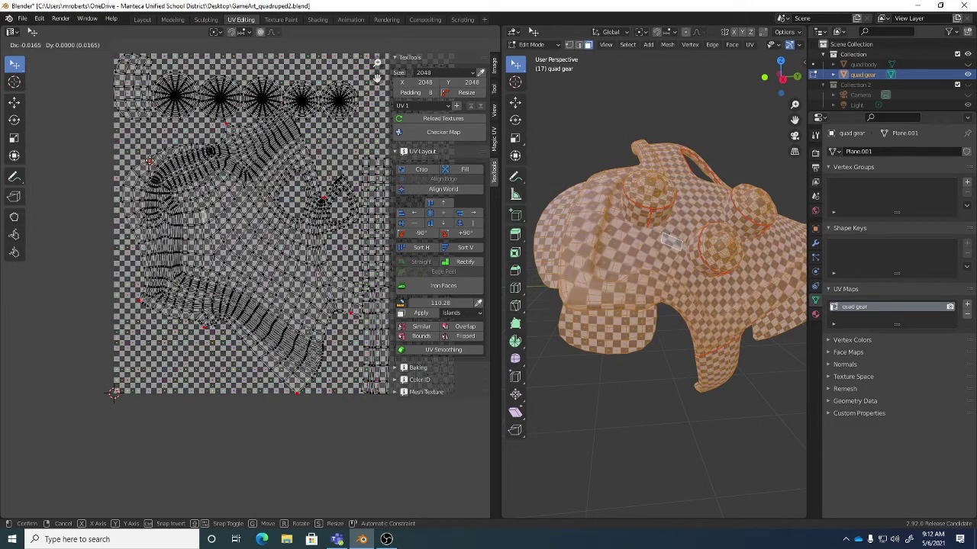
left_click(153, 238)
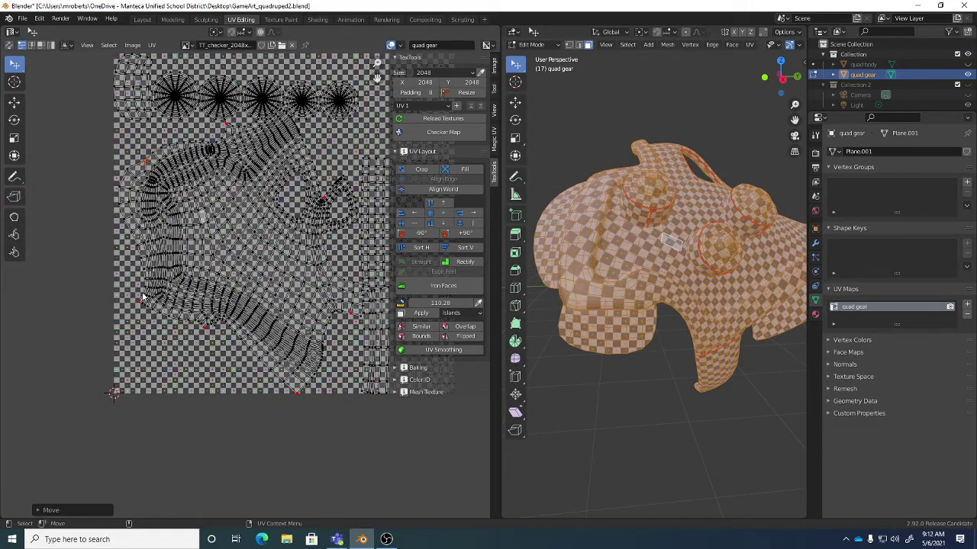
key("g")
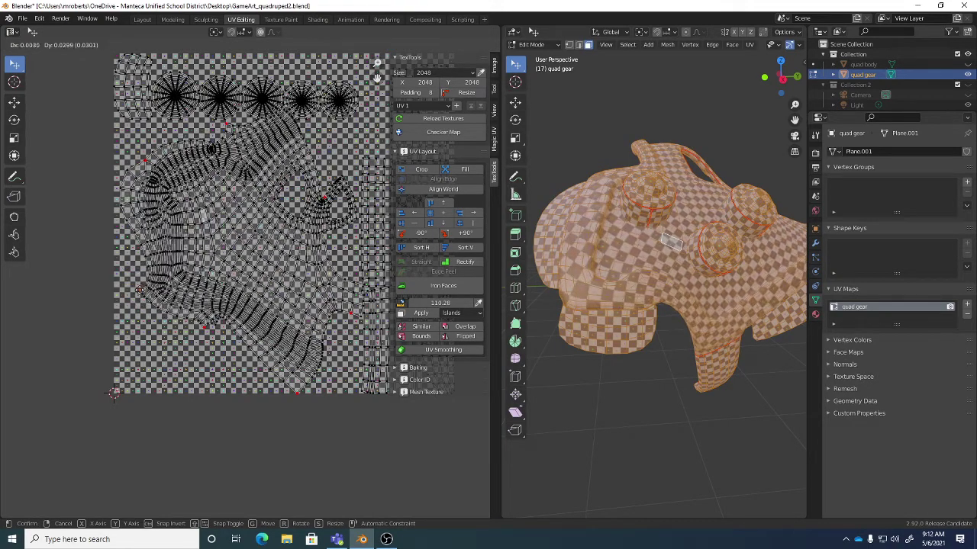
left_click(697, 286)
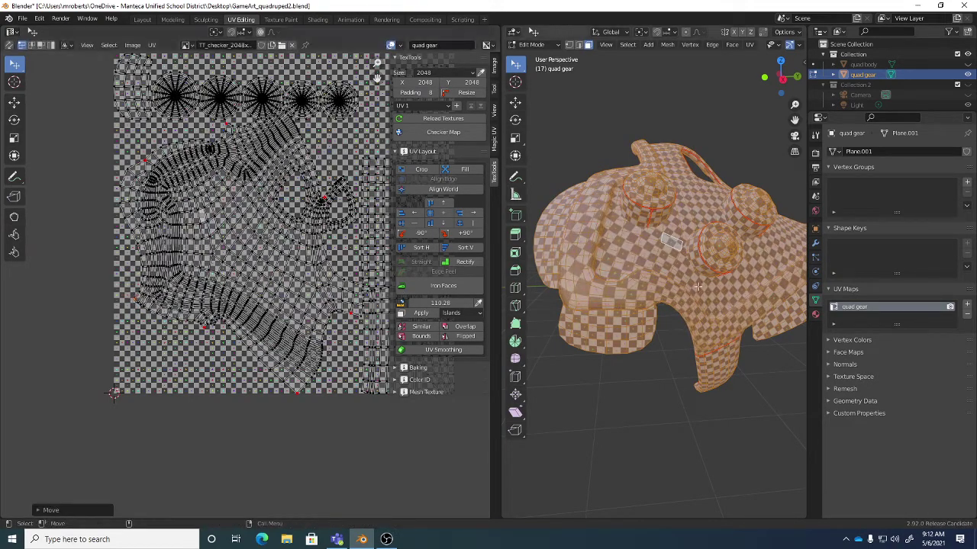
Move the large island's top pin slightly up and left, and nudge the upper-left pin slightly down and right.
middle_click_drag(697, 286, 587, 295)
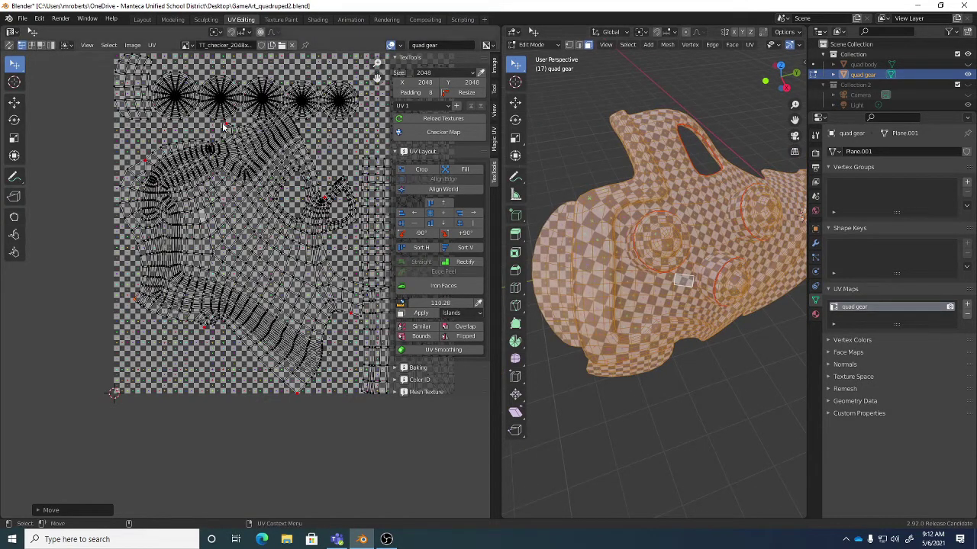
key("g")
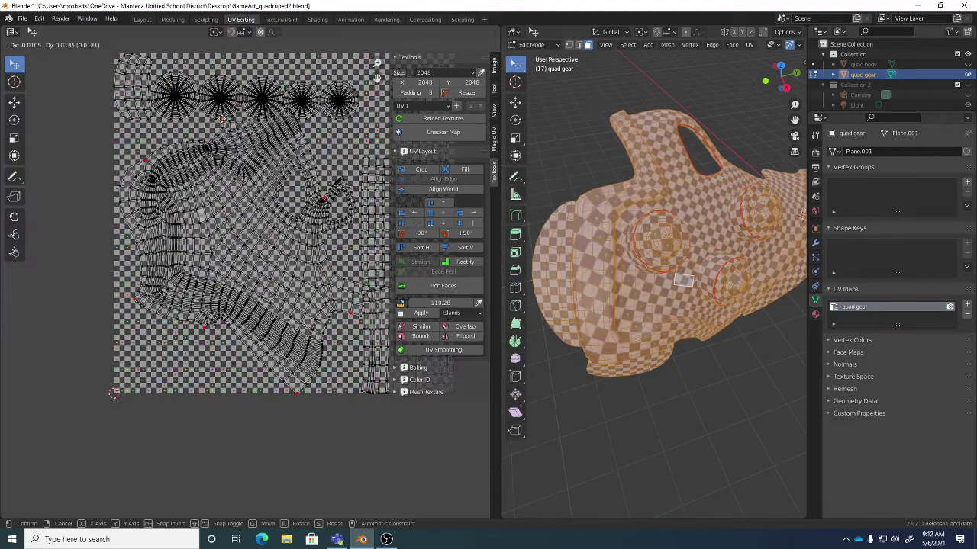
key("Return")
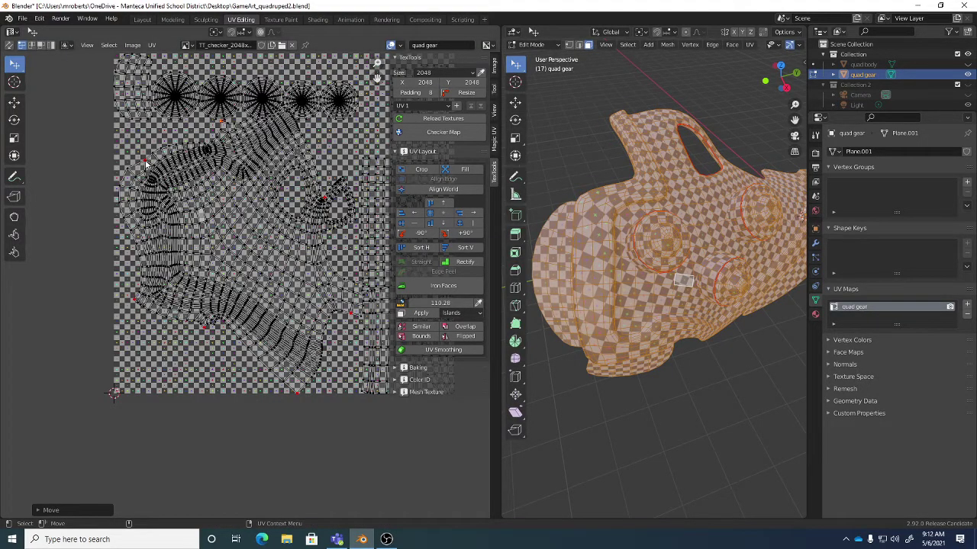
key("g")
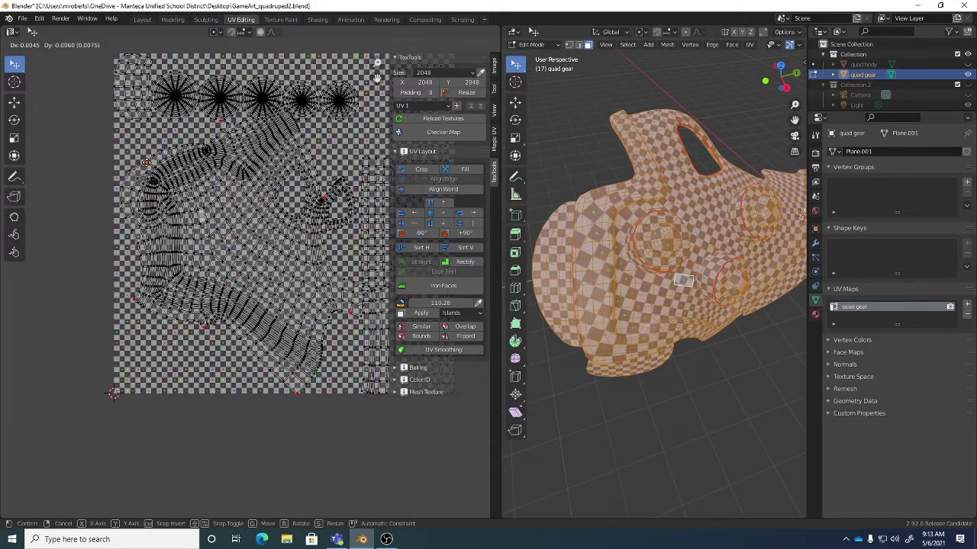
key("Return")
Move the pin on the curved notch at the large island's right side to the right and slightly up.
mouse_move(664, 252)
middle_mouse_down()
mouse_move(627, 225)
mouse_move(679, 263)
middle_mouse_up()
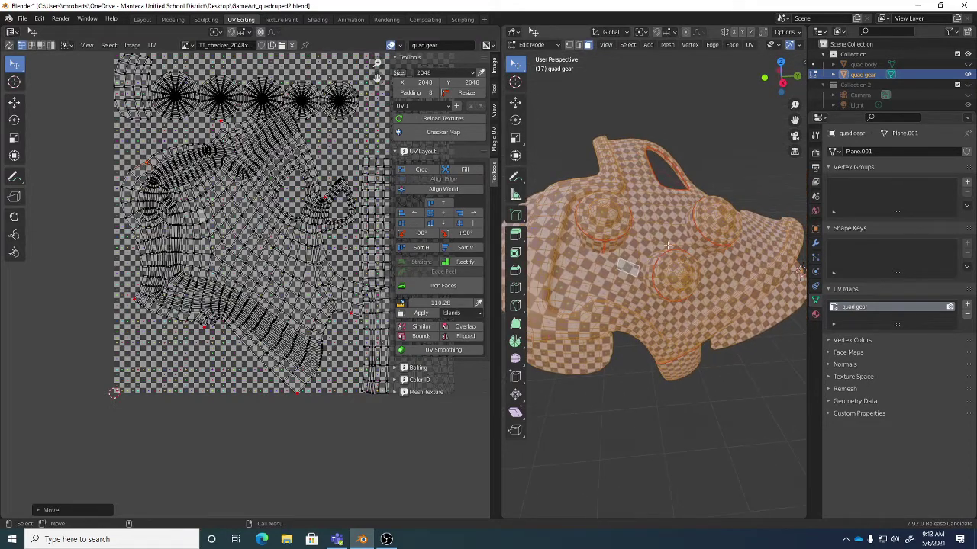
middle_click_drag(292, 189, 248, 221)
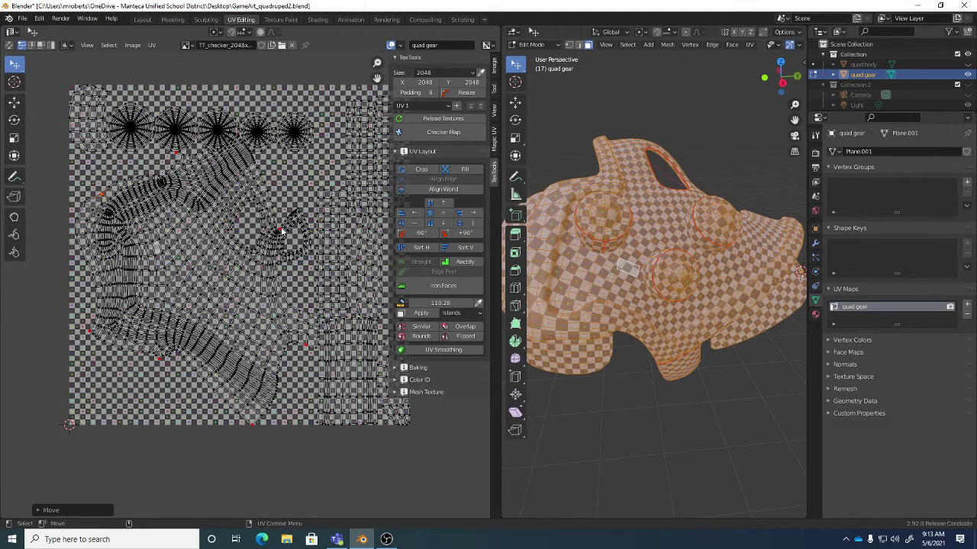
middle_click_drag(580, 290, 602, 304)
key("g")
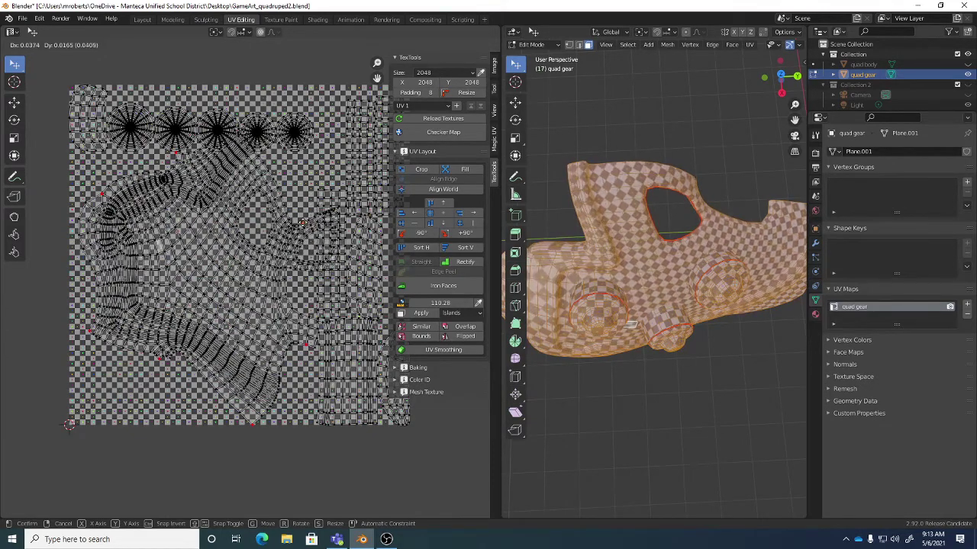
left_click(317, 348)
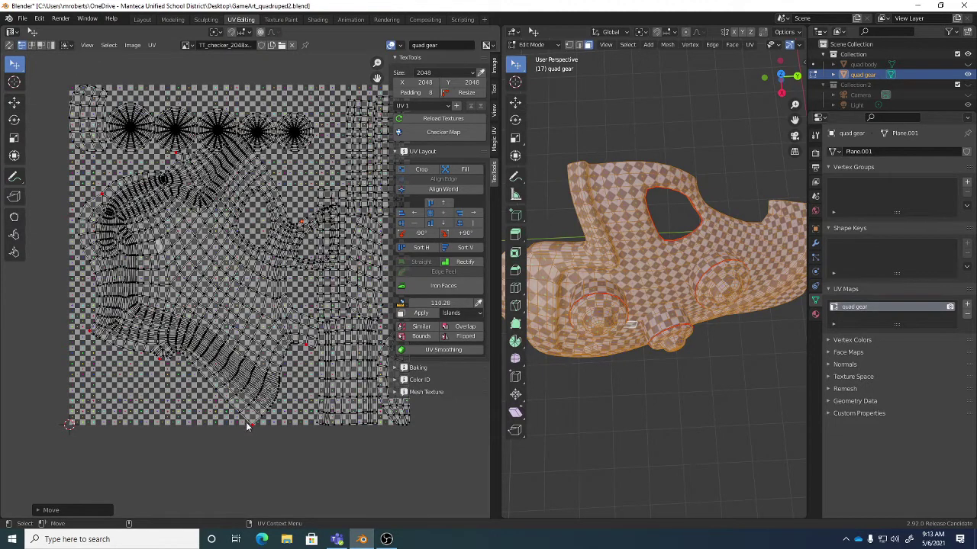
Move the pin at the large island's lower tip to the right and slightly up.
key("g")
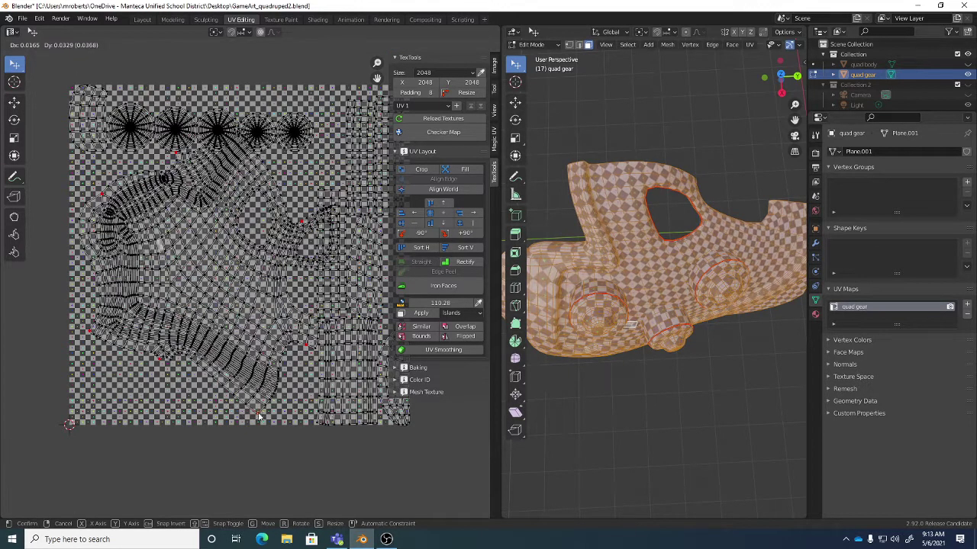
left_click(258, 413)
middle_click_drag(637, 362, 561, 359)
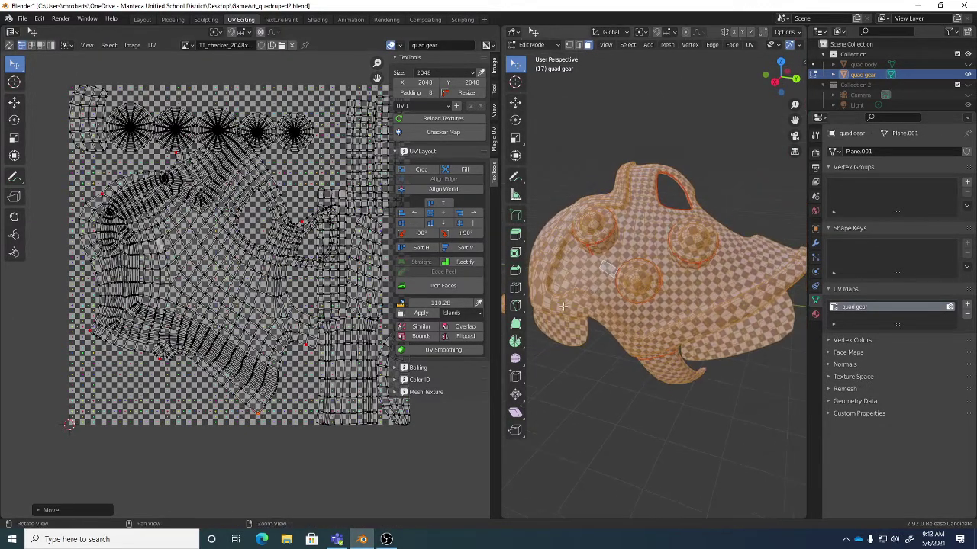
key("g")
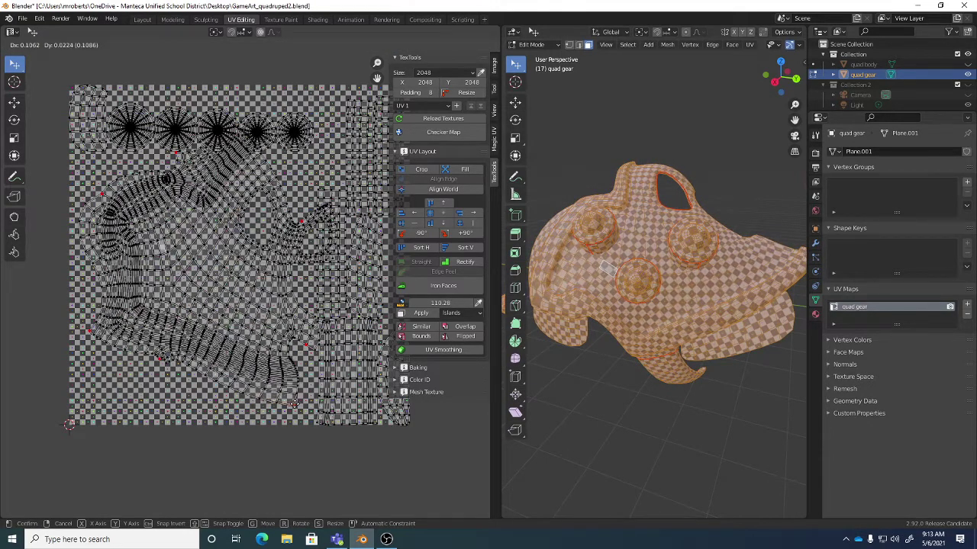
left_click(295, 403)
Move the large island's lower-edge pin slightly down and left, and its lower-left corner pin slightly down and right.
key("g")
left_click(156, 360)
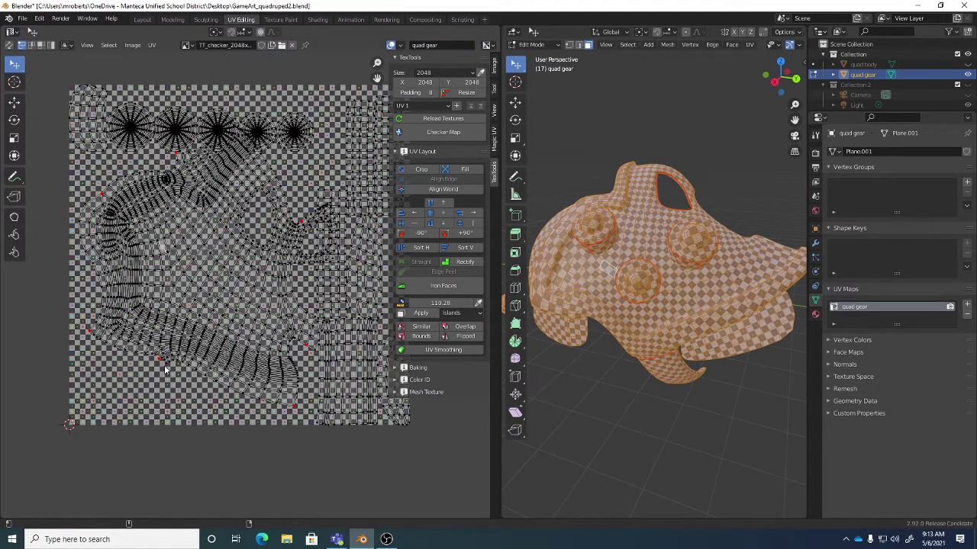
key("g")
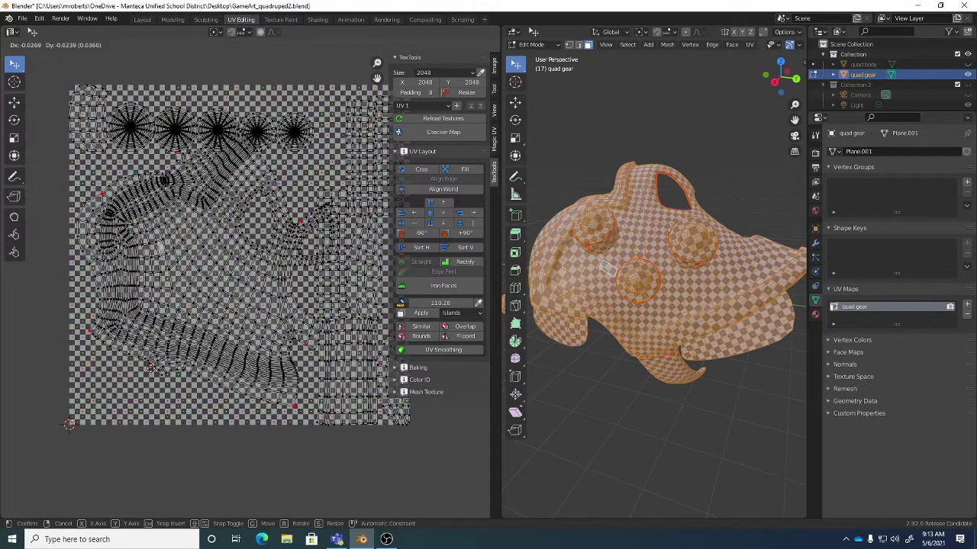
left_click(140, 367)
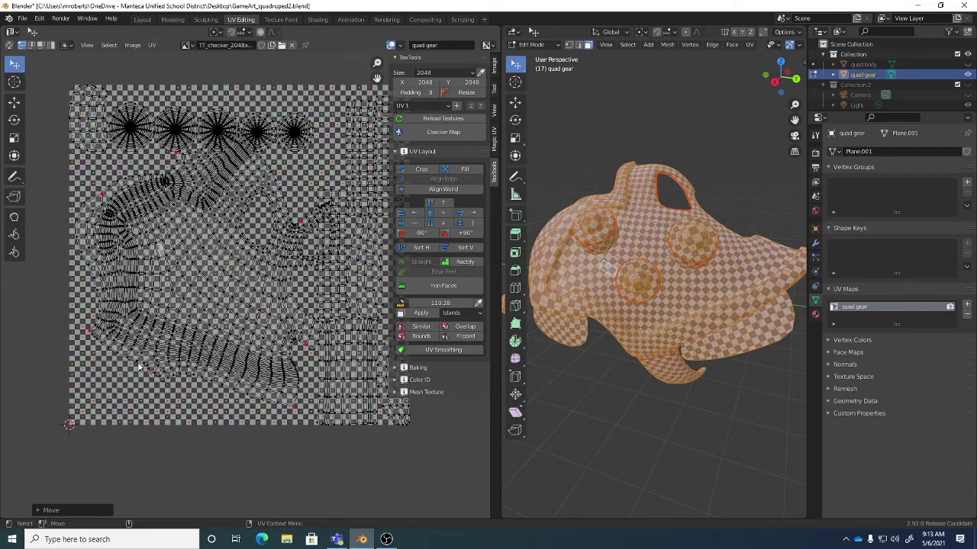
key("g")
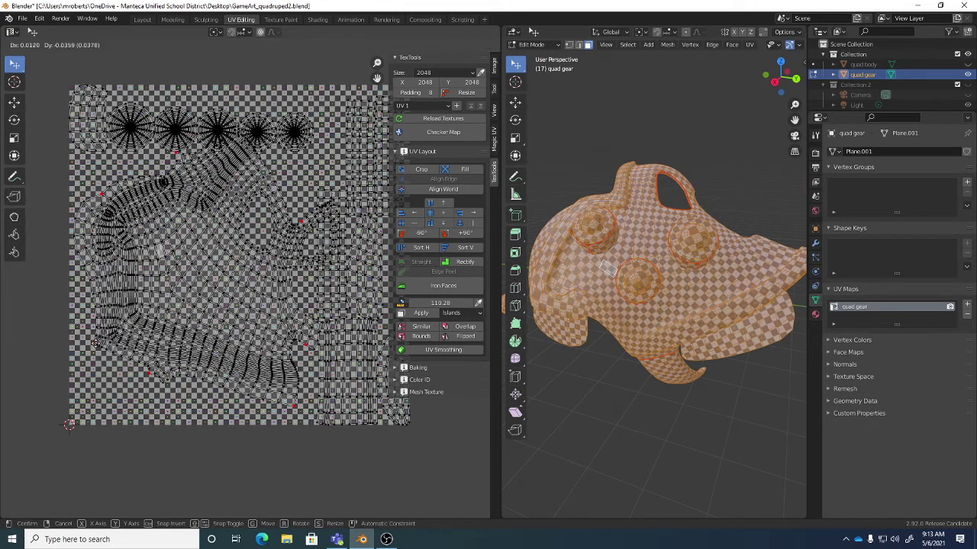
left_click(97, 340)
middle_click_drag(641, 329, 645, 272)
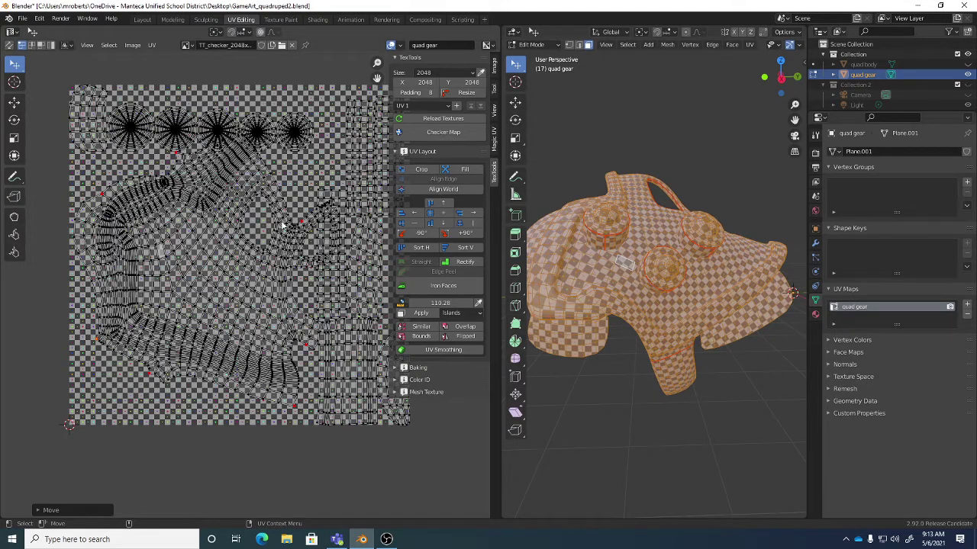
Turn off Live Unwrap and unpin all UV vertices.
left_click(152, 45)
left_click(174, 147)
right_click(132, 166)
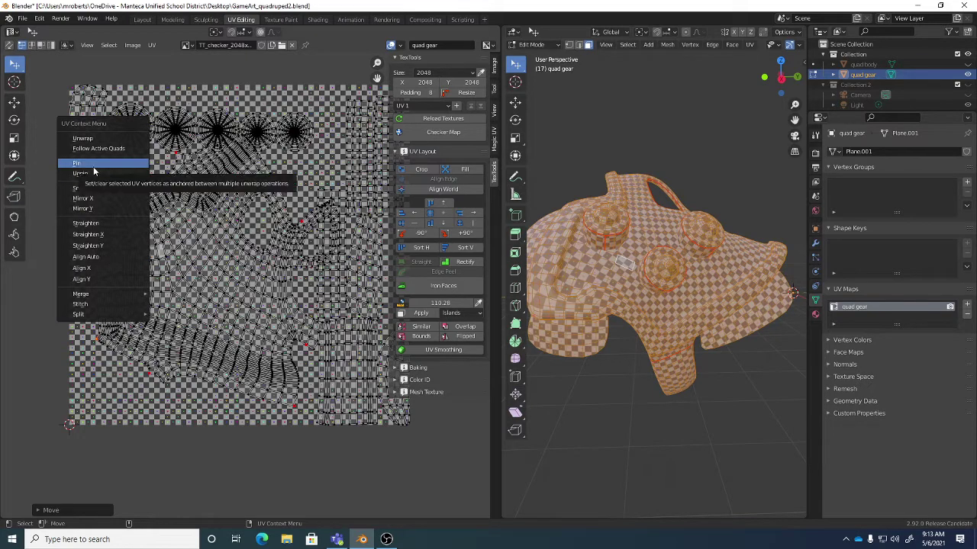
key("a")
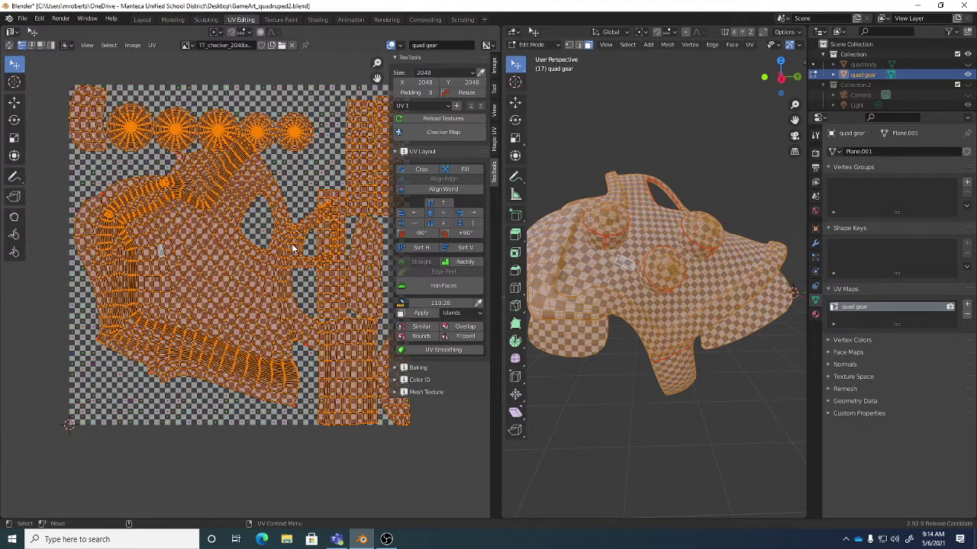
right_click(288, 186)
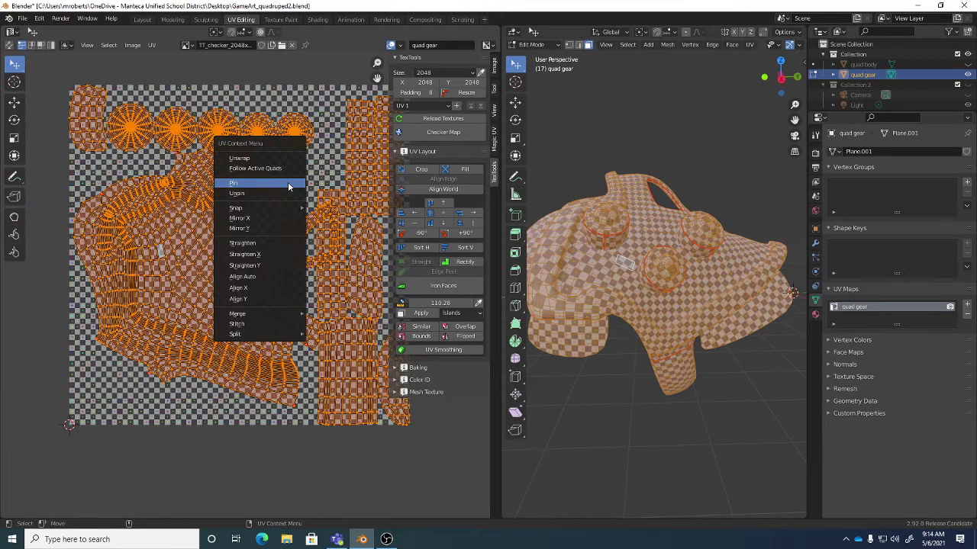
key("Escape")
left_click(294, 180)
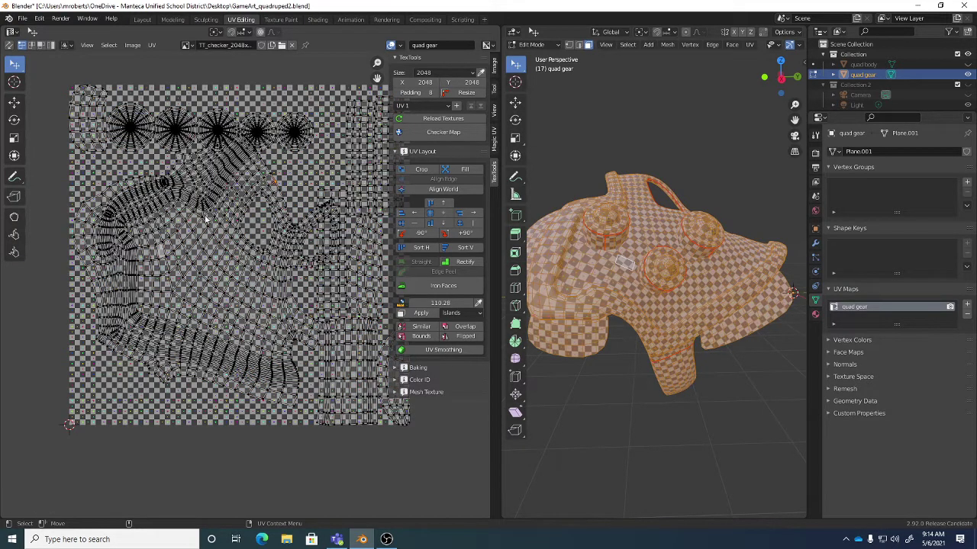
left_click(152, 45)
Try smoothing the left and upper-left parts of the large island with the Relax sculpt brush.
left_click(13, 234)
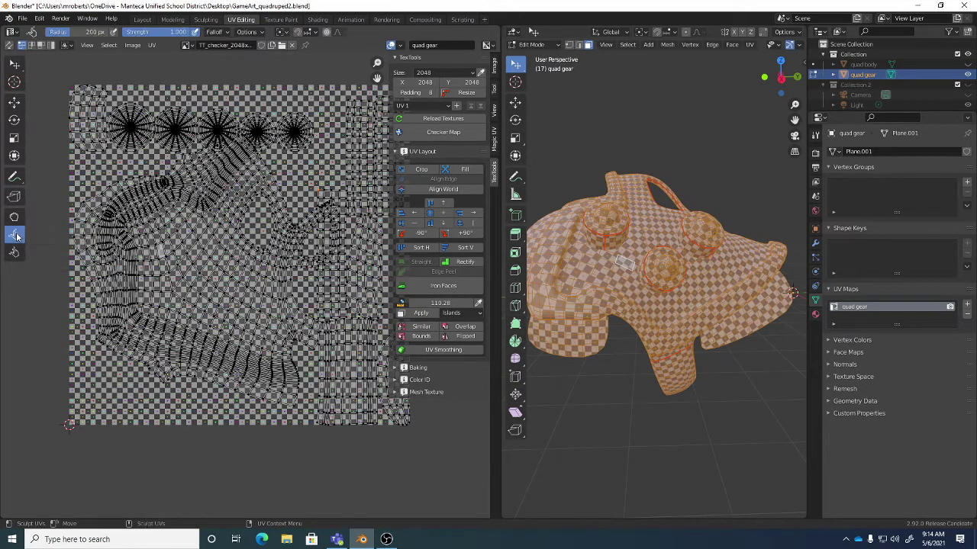
left_click_drag(141, 307, 148, 298)
middle_click_drag(657, 320, 696, 315)
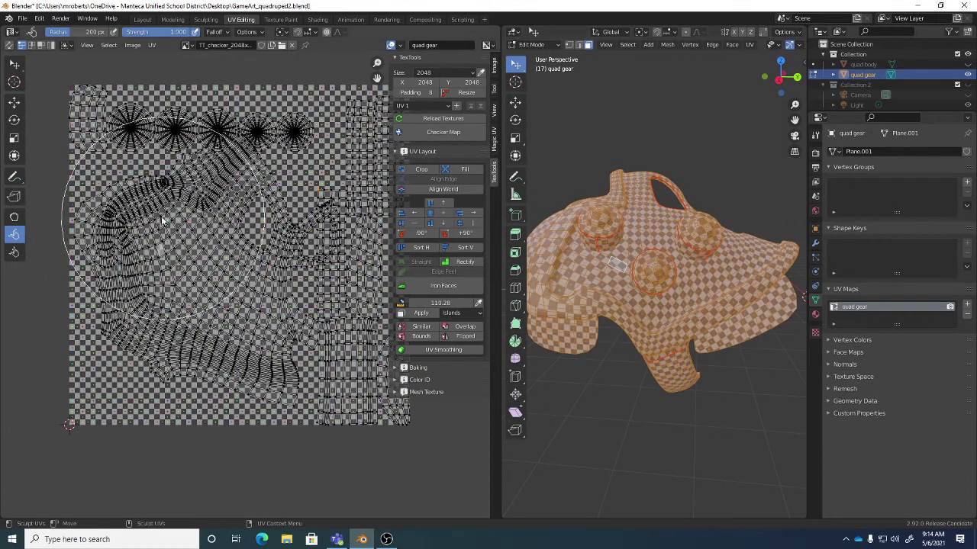
left_click_drag(143, 204, 146, 208)
middle_click_drag(657, 306, 693, 311)
left_click_drag(184, 229, 180, 227)
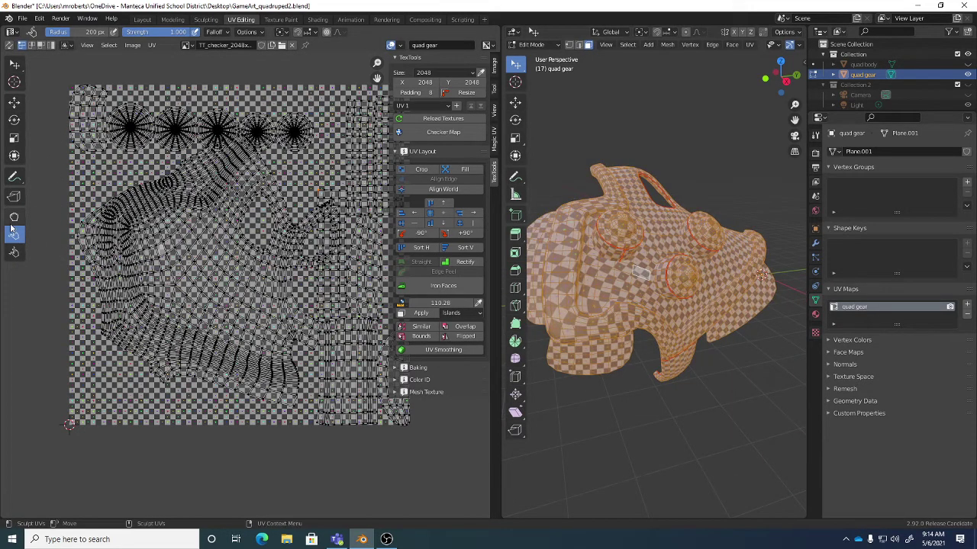
Try shifting the interior of the large island with the Grab sculpt brush, and return to the selection tool.
left_click(14, 217)
mouse_move(149, 256)
left_mouse_down()
mouse_move(169, 273)
mouse_move(160, 246)
mouse_move(183, 264)
left_mouse_up()
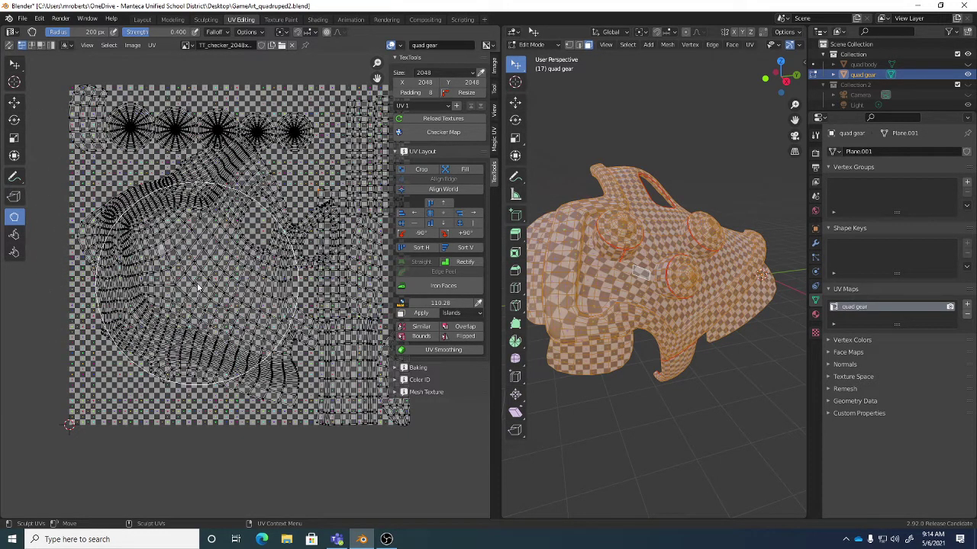
left_click_drag(242, 311, 243, 312)
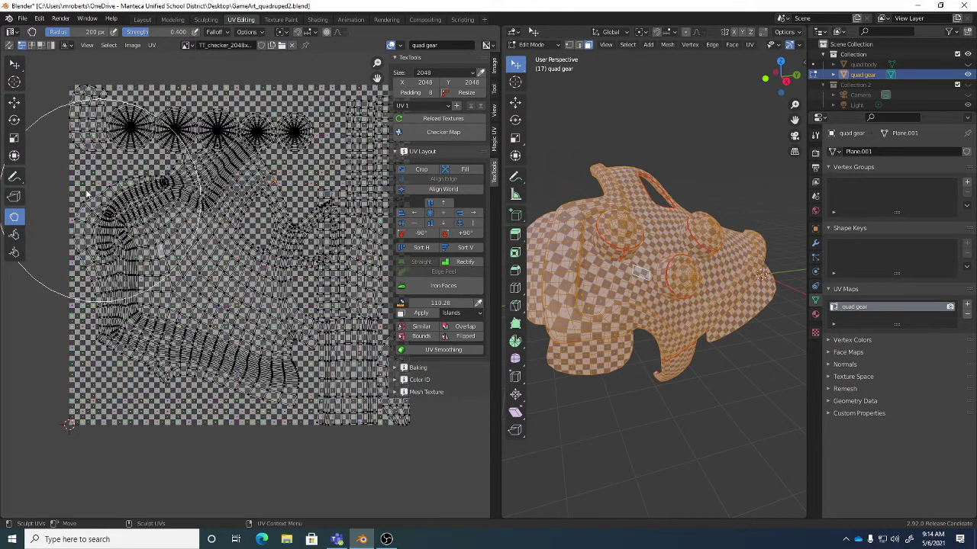
left_click(16, 66)
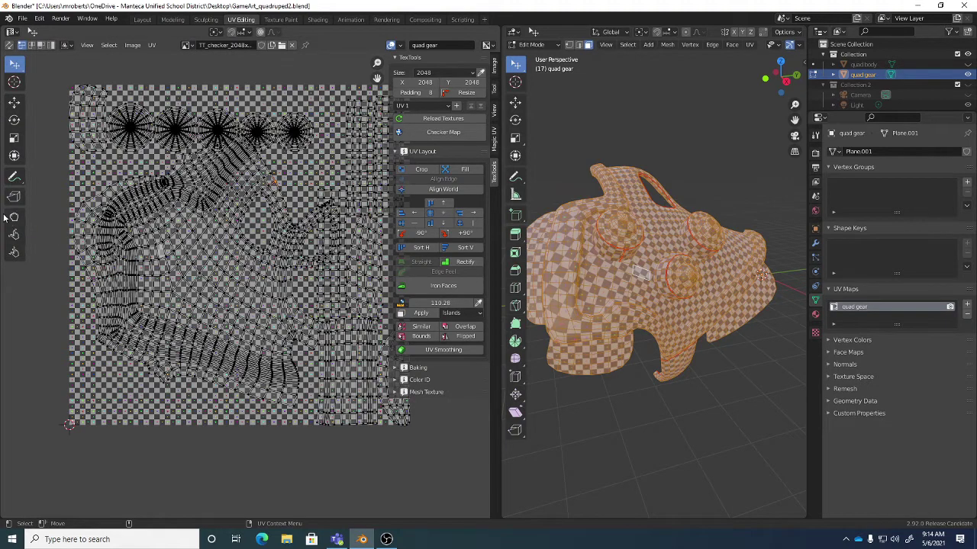
Select all UV islands and pack them.
mouse_move(687, 279)
middle_mouse_down()
mouse_move(698, 264)
mouse_move(691, 290)
mouse_move(705, 278)
middle_mouse_up()
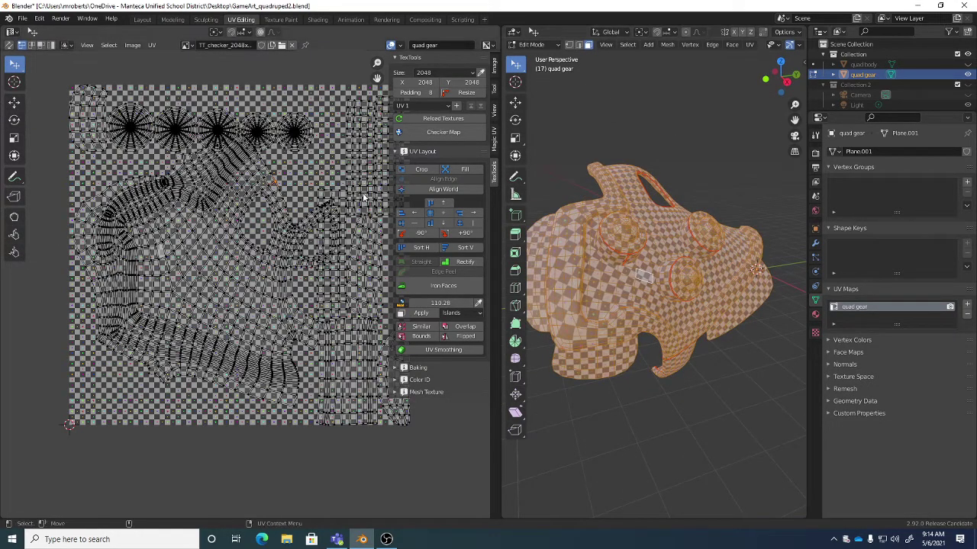
scroll(320, 185, "down", 2)
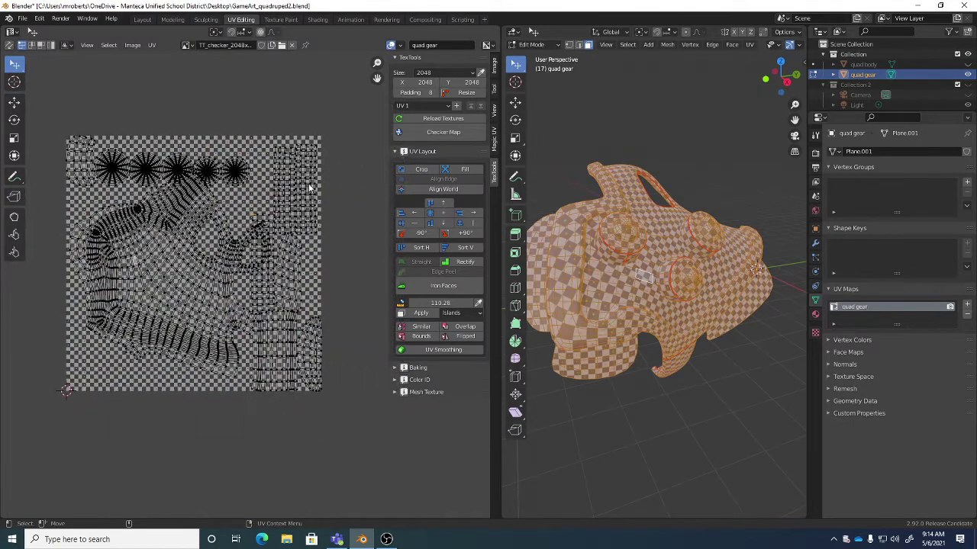
key("a")
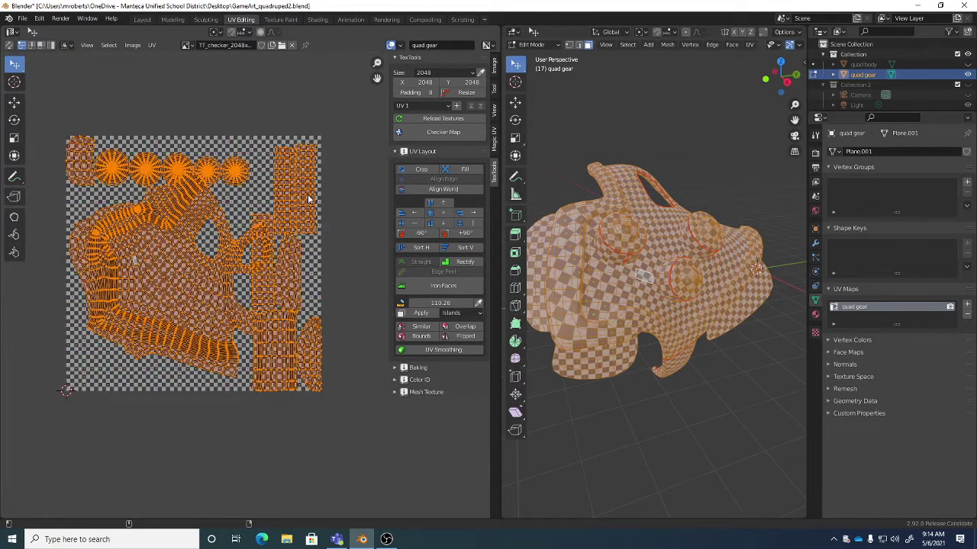
left_click(152, 45)
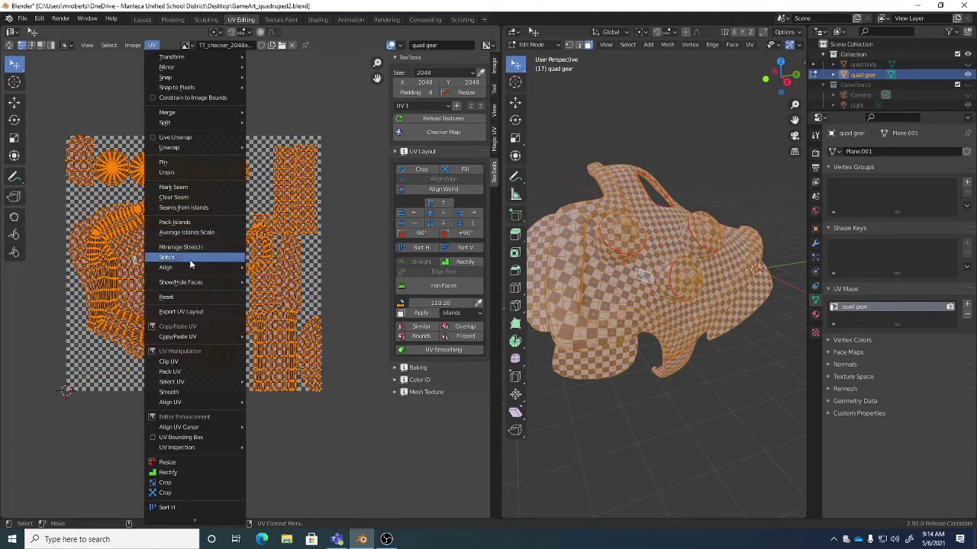
left_click(188, 223)
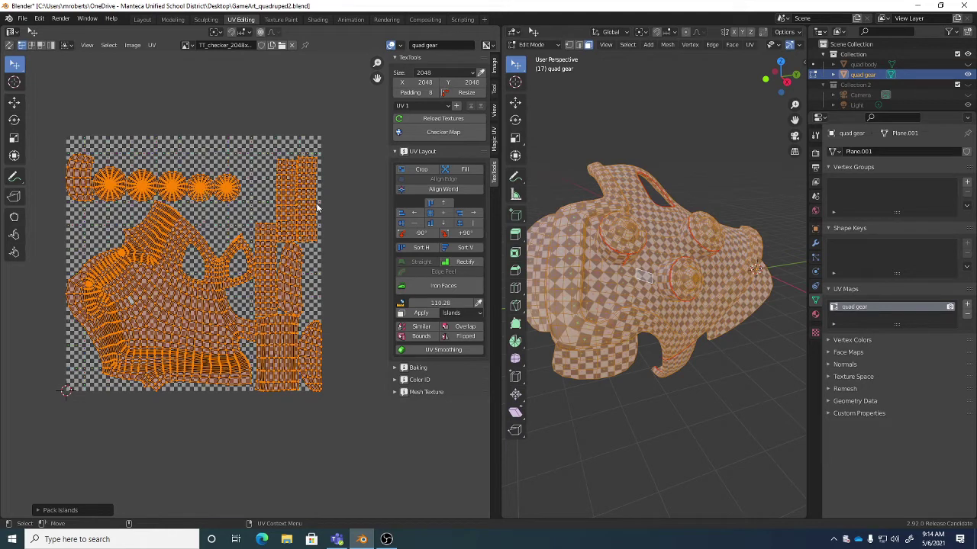
Try the TexTools Fill operation on all the packed UV islands.
left_click(465, 170)
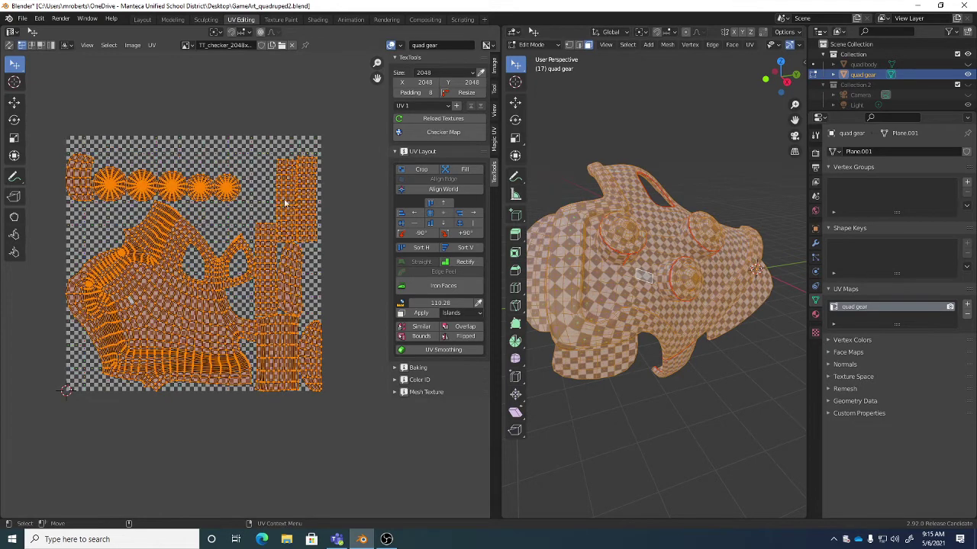
left_click(458, 171)
left_click(461, 173)
key("Home")
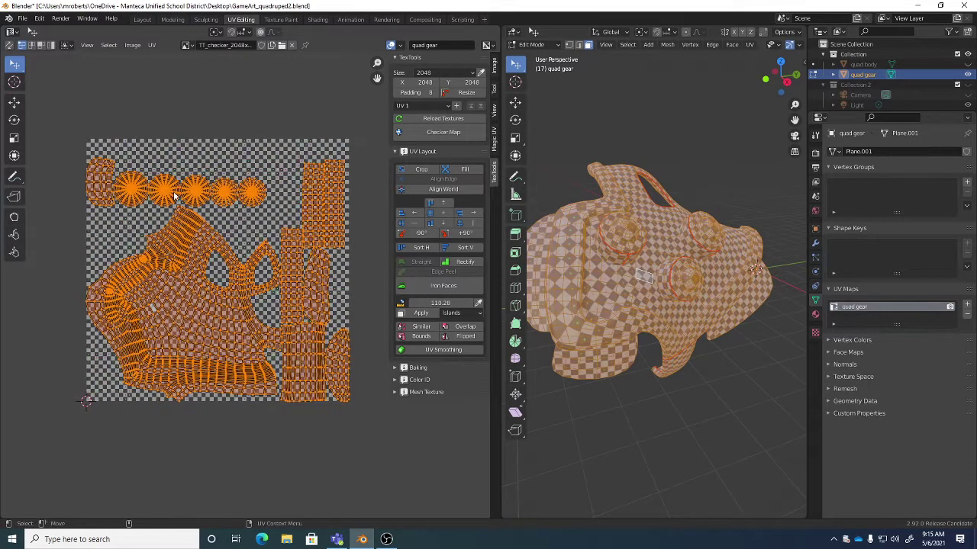
In island selection mode, enlarge the rightmost circular island and move it up and right into the empty space.
key("alt+a")
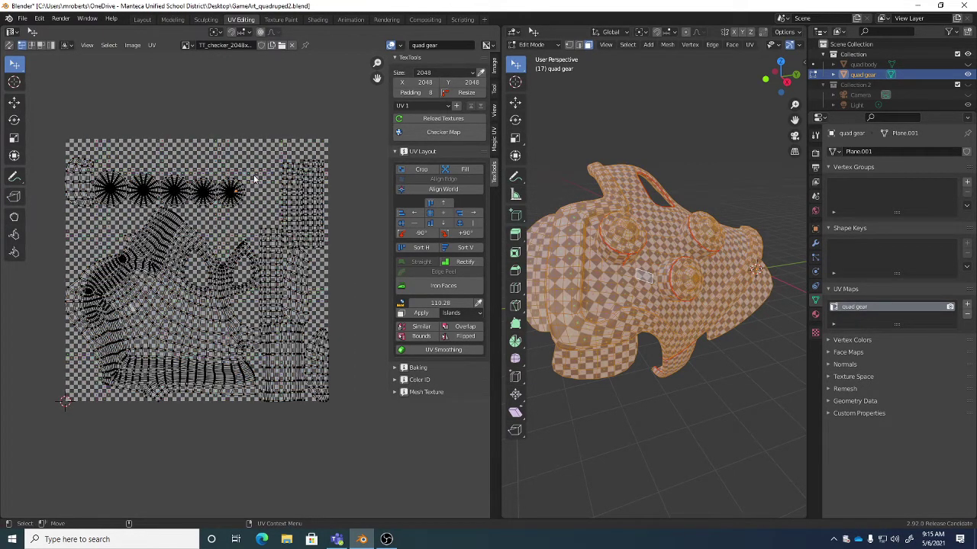
left_click(240, 196)
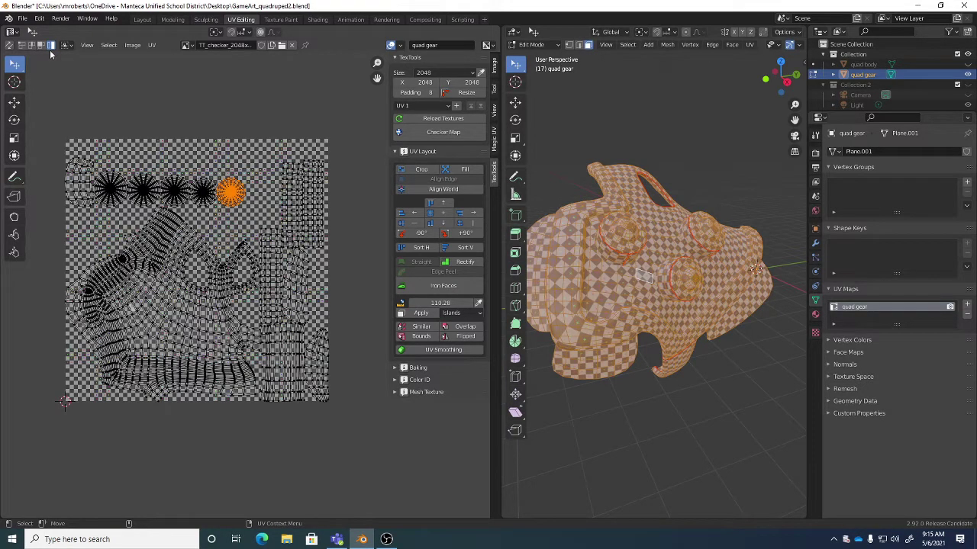
key("shift+space")
key("s")
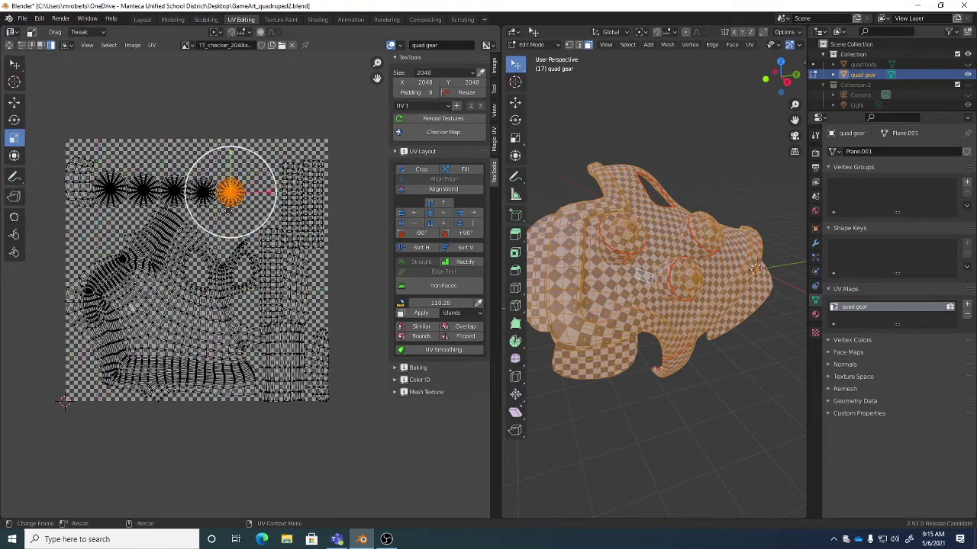
key("s")
left_click(278, 268)
key("shift+space")
key("g")
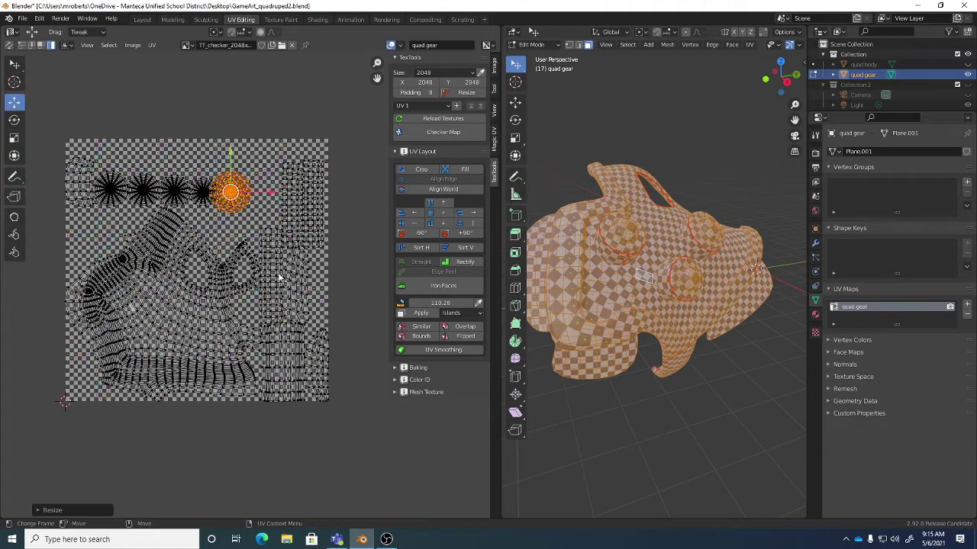
key("g")
left_click(294, 243)
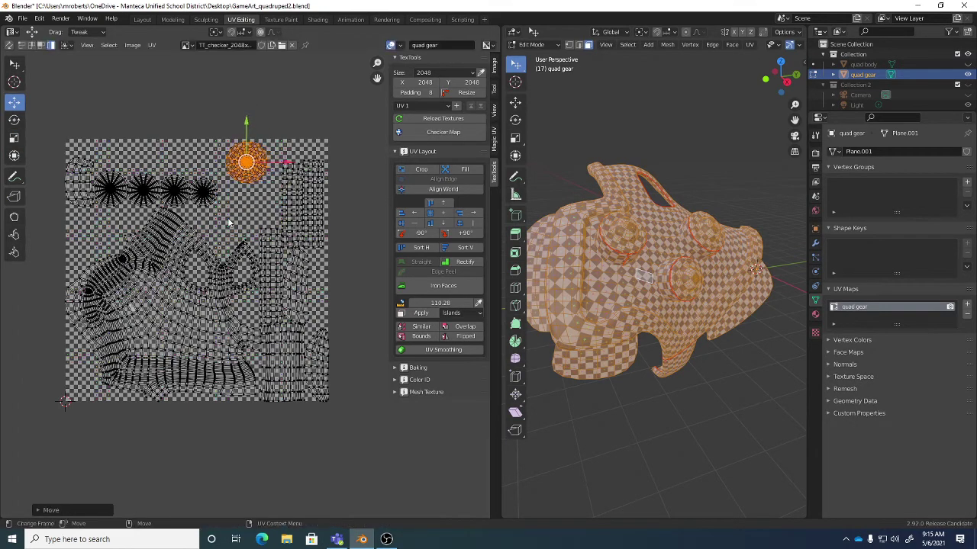
Scale the fourth circular island from the left by about 1.5 and move it slightly down and right.
left_click(205, 190)
key("shift+space")
key("s")
key("s")
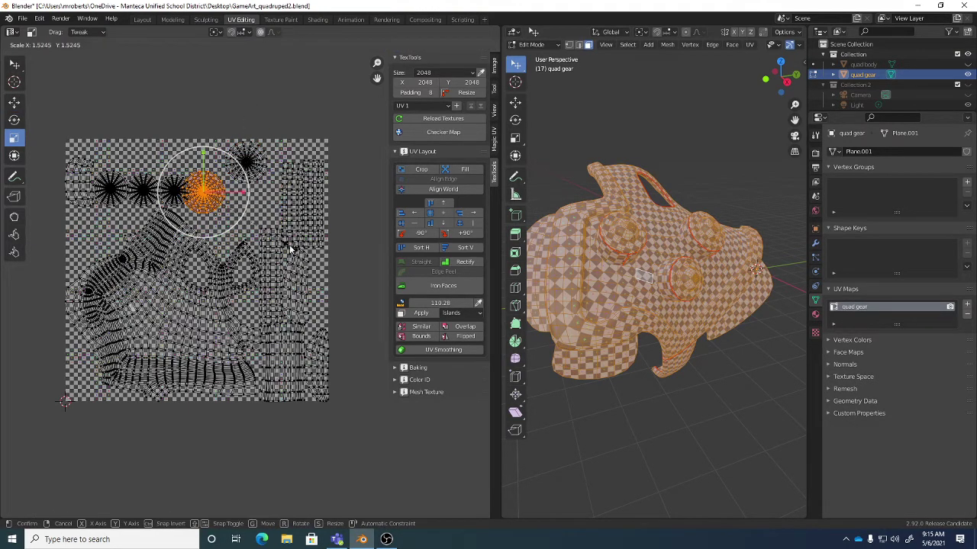
left_click(284, 252)
key("shift+space")
key("g")
key("g")
left_click(279, 261)
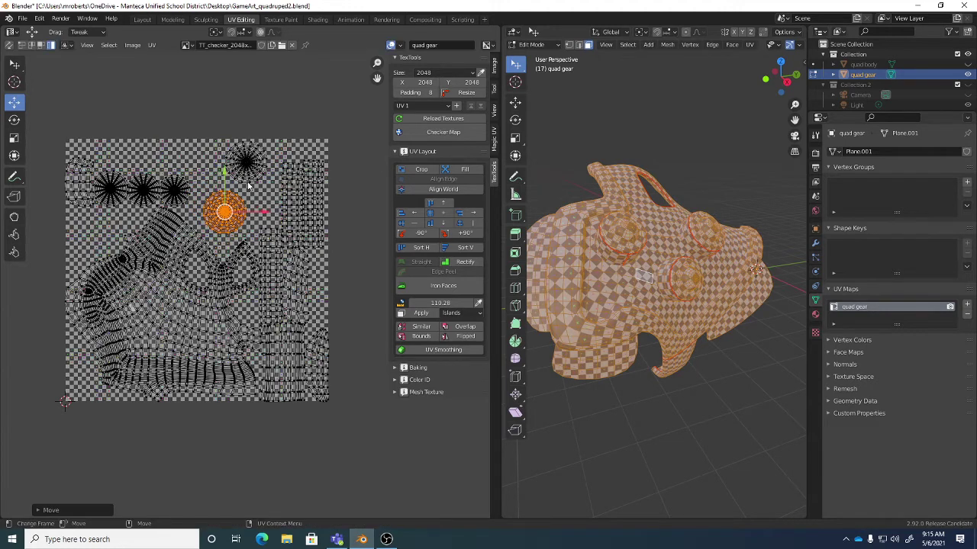
Nudge the upper-right circular island, scale the third circle from the left by about 1.5 and move it up and right beside it.
left_click(249, 182)
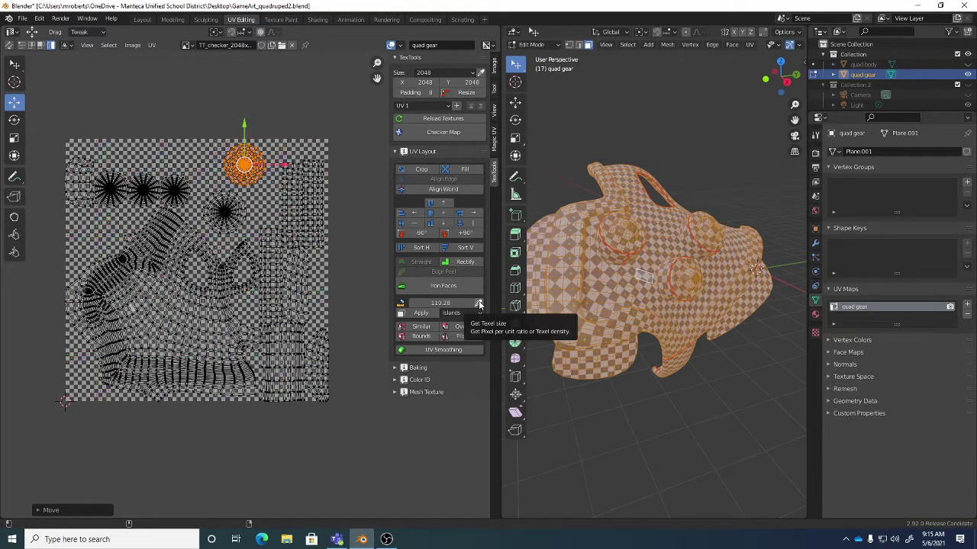
key("ctrl+z")
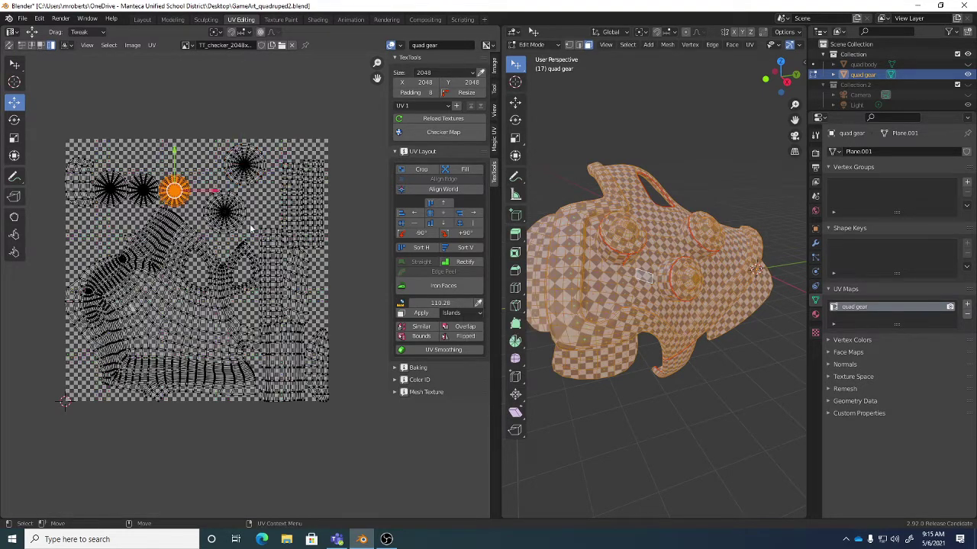
key("s")
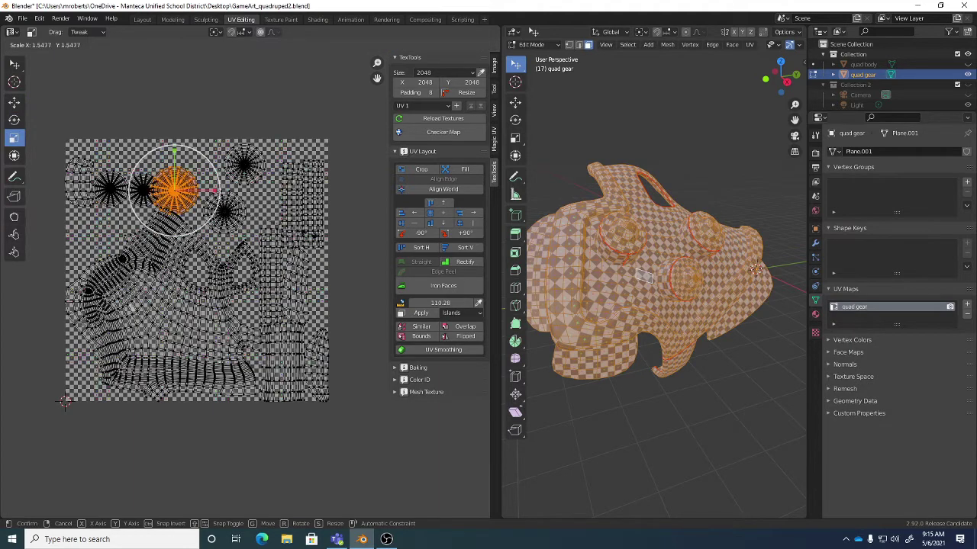
key("g")
left_click(289, 208)
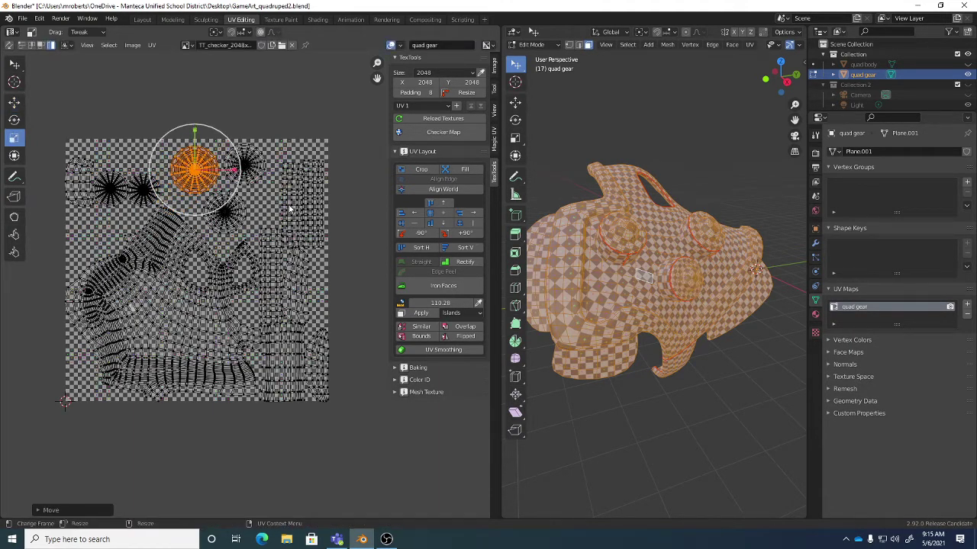
key("shift+space")
key("g")
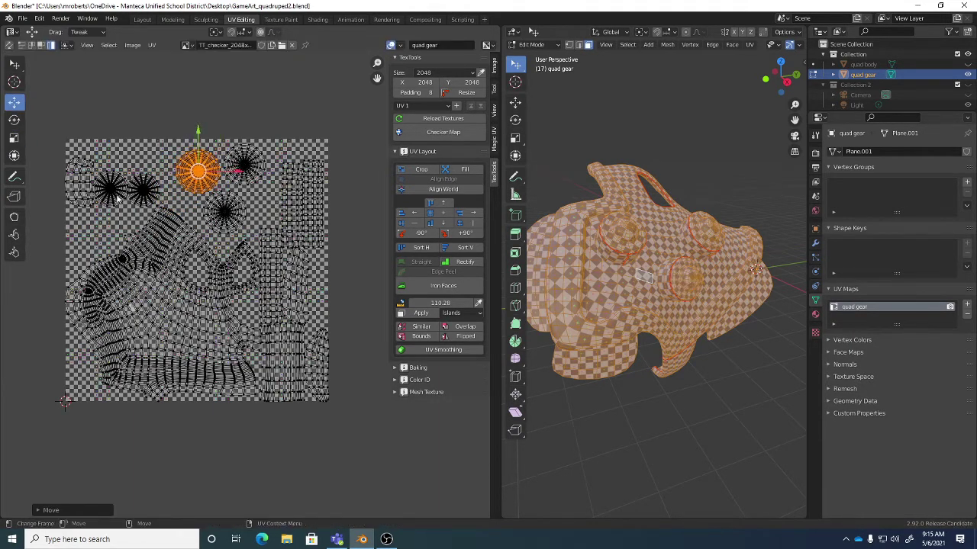
Move the small rectangular island at the UV layout's left edge below the circles and rotate it about 37 degrees.
left_click(87, 195)
key("g")
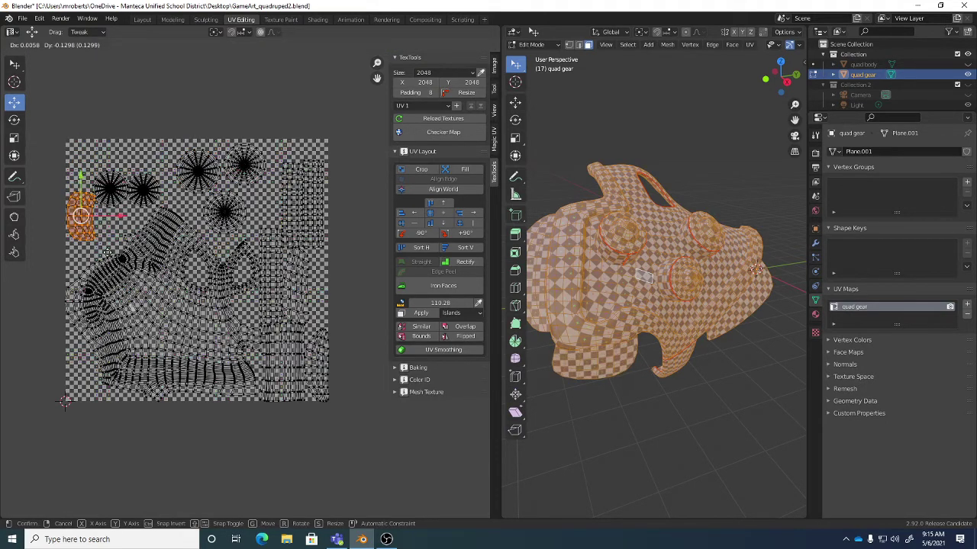
left_click(183, 244)
key("r")
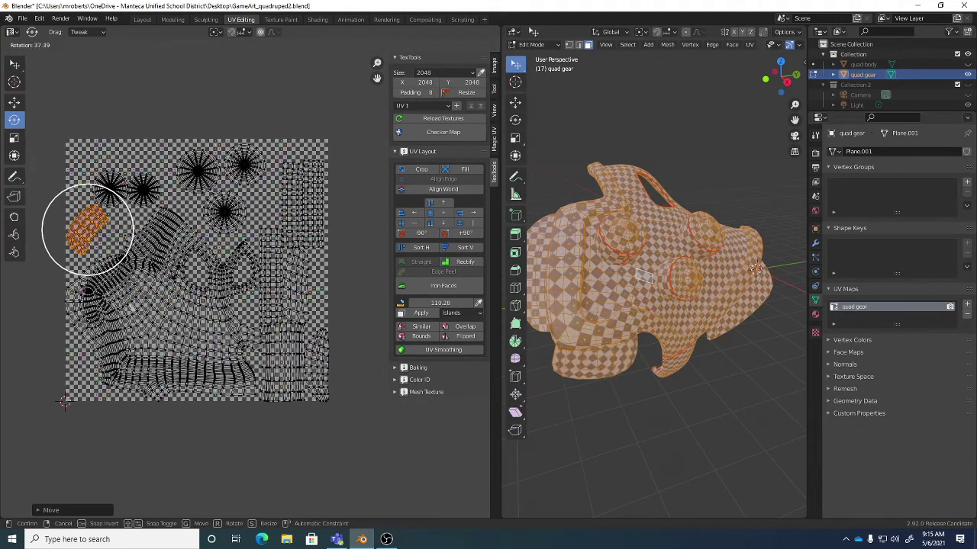
left_click(185, 242)
Enlarge the leftmost circular island and move it into the upper-left corner of the texture space.
left_click(111, 177)
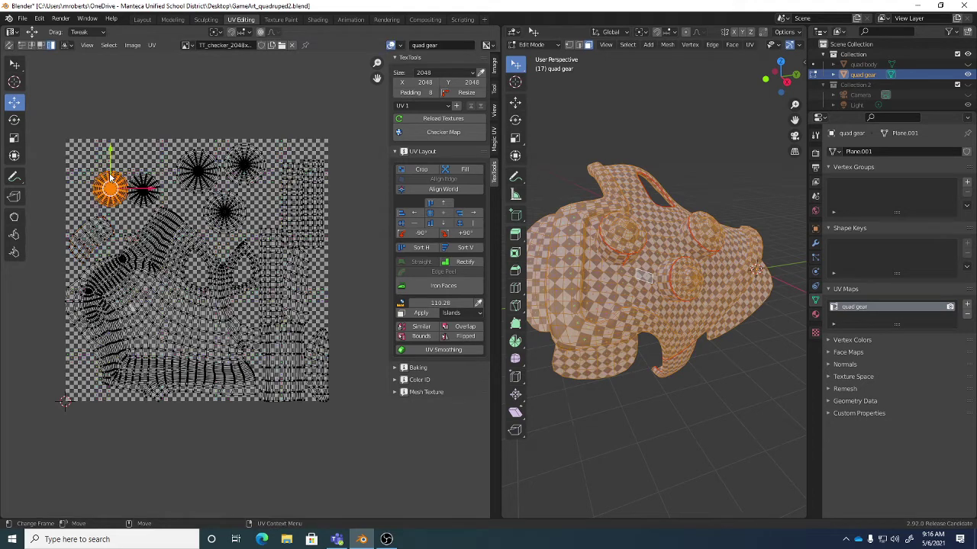
key("s")
left_click(200, 214)
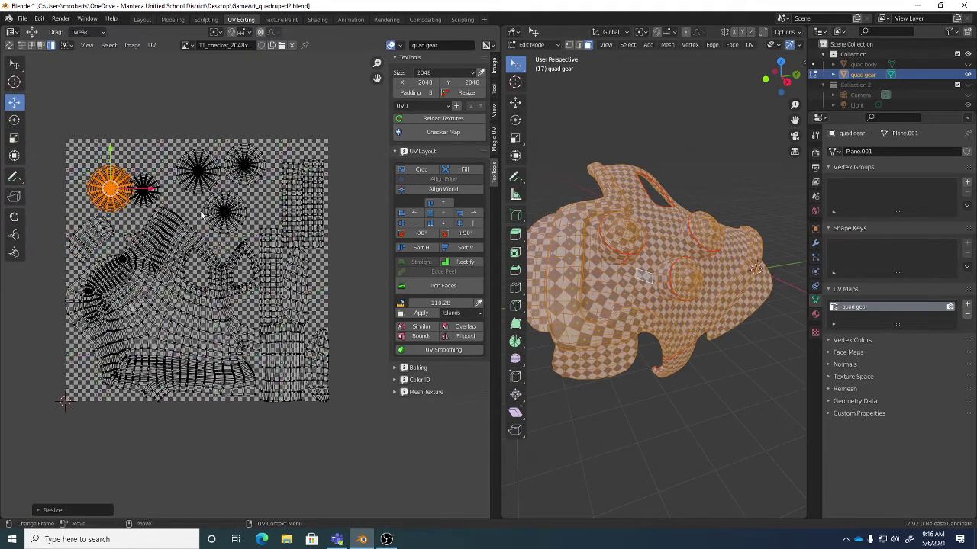
key("g")
left_click(185, 190)
Enlarge the small second circular island and move it up into the top row, and shift the lower circle slightly left.
left_click(141, 192)
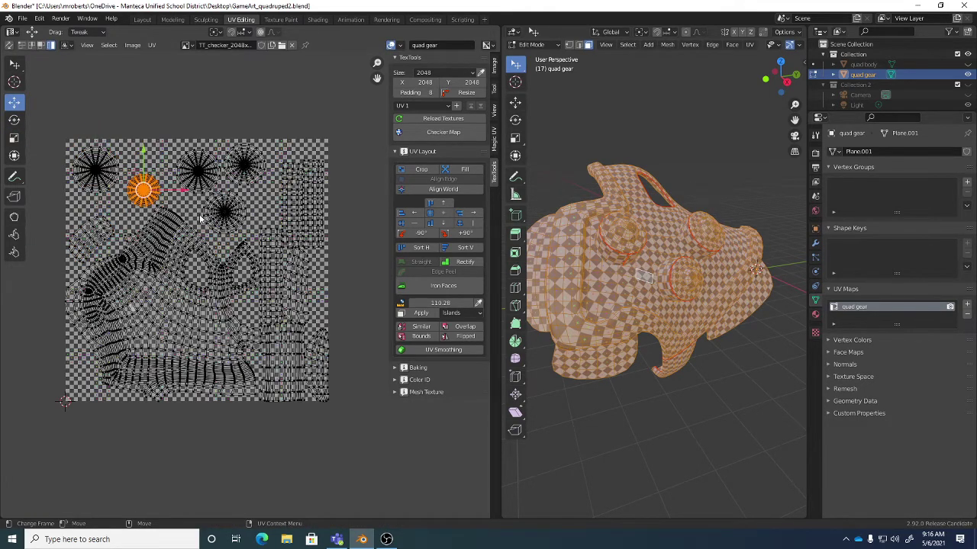
key("shift+space")
key("s")
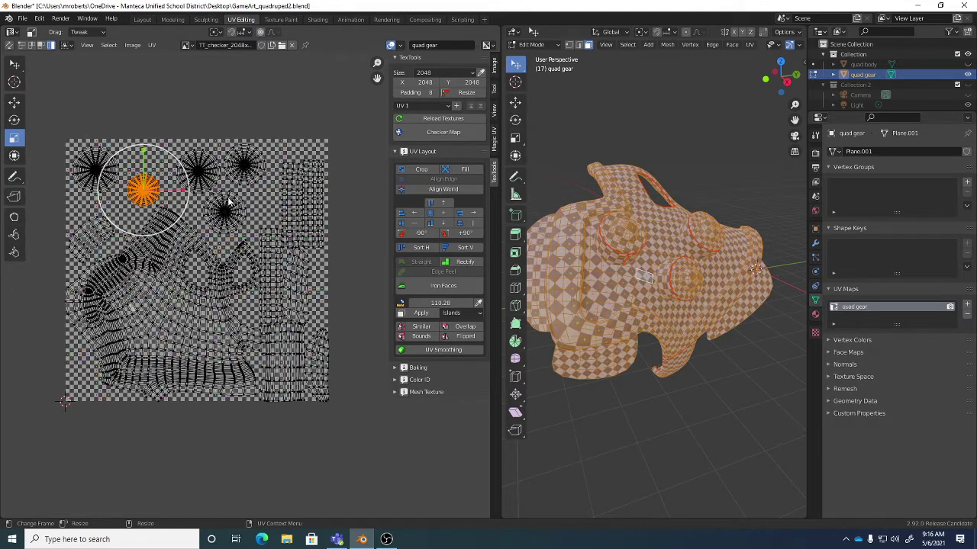
left_click_drag(229, 202, 259, 199)
key("g")
left_click_drag(239, 203, 243, 182)
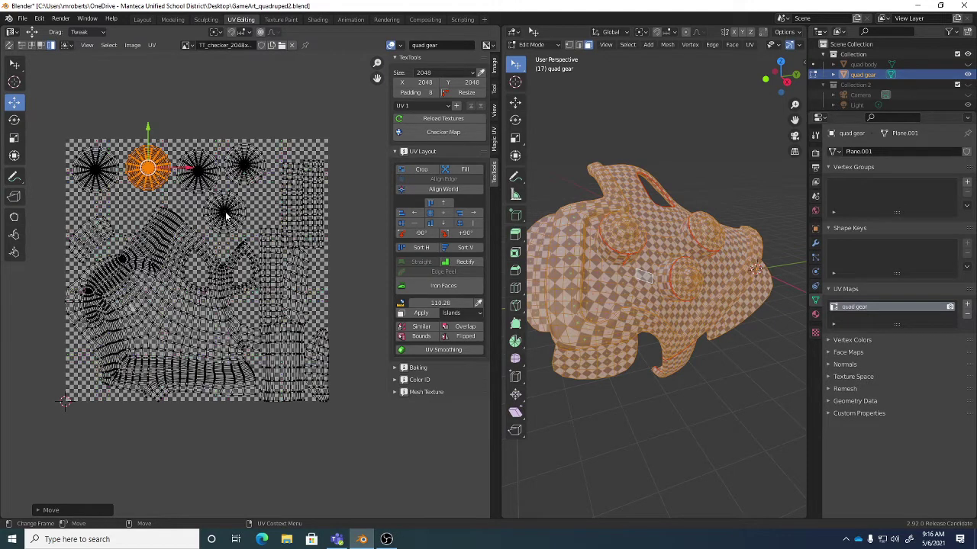
left_click_drag(229, 210, 256, 227)
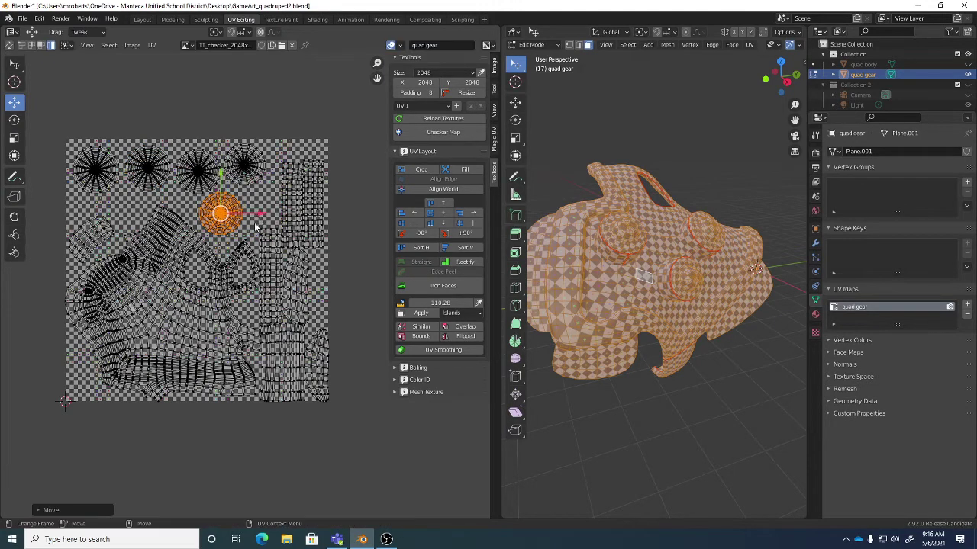
Nudge the two narrow rectangular islands in the UV layout's upper right so they sit side by side with a gap.
left_click(300, 186)
scroll(335, 218, "up", 2)
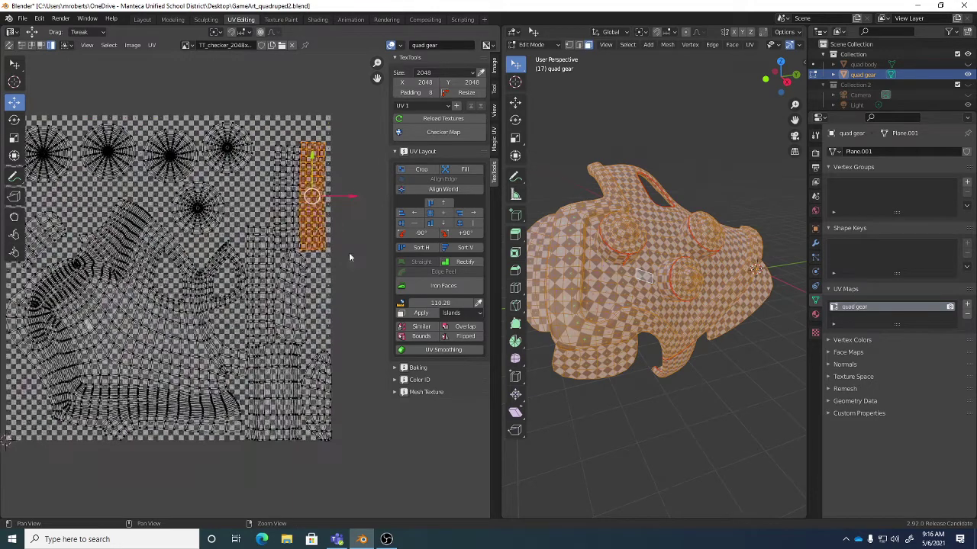
left_click_drag(313, 267, 314, 229)
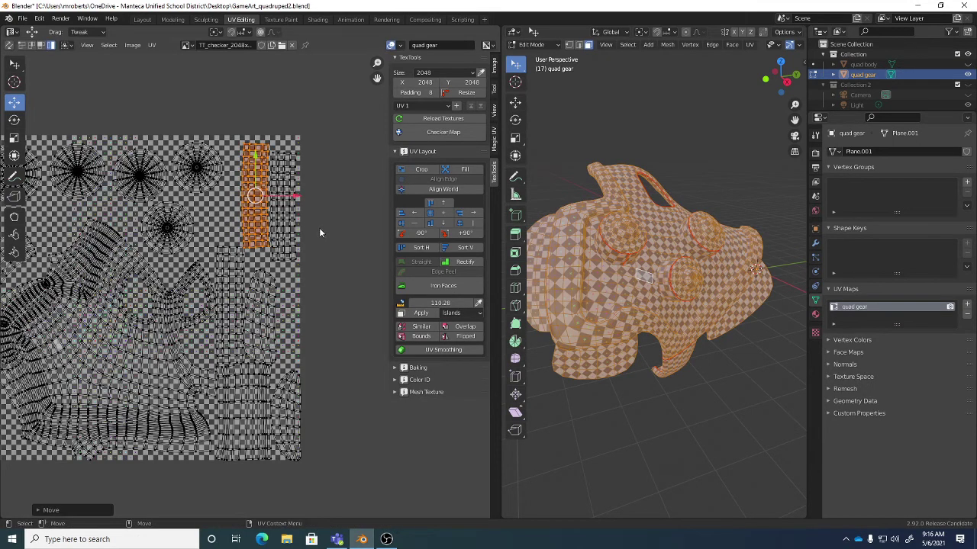
key("g")
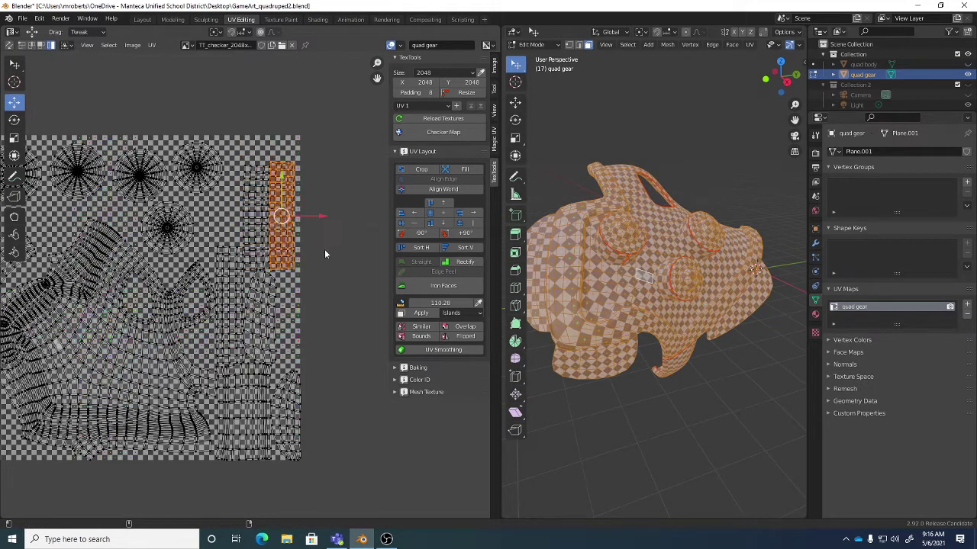
left_click_drag(270, 242, 246, 243)
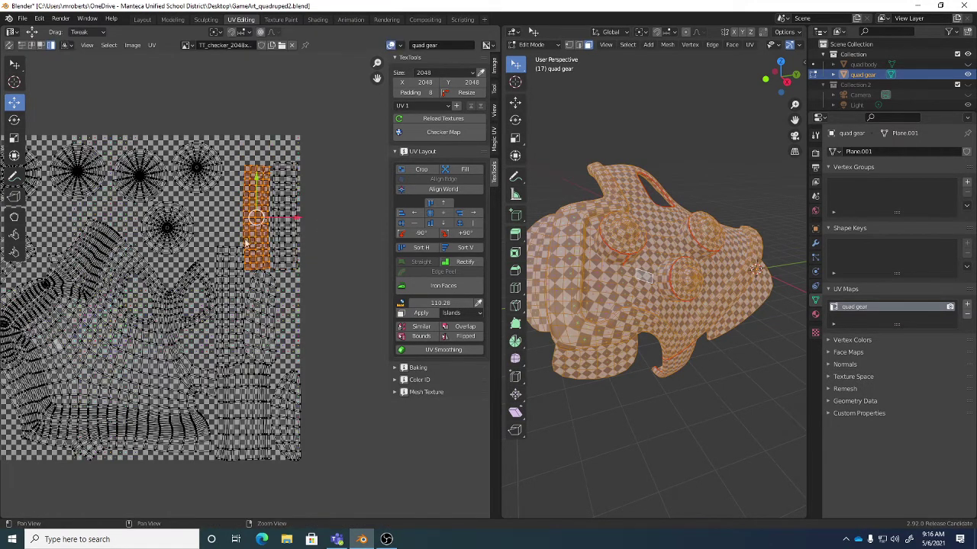
scroll(246, 243, "up", 2)
key("g")
left_click(285, 262)
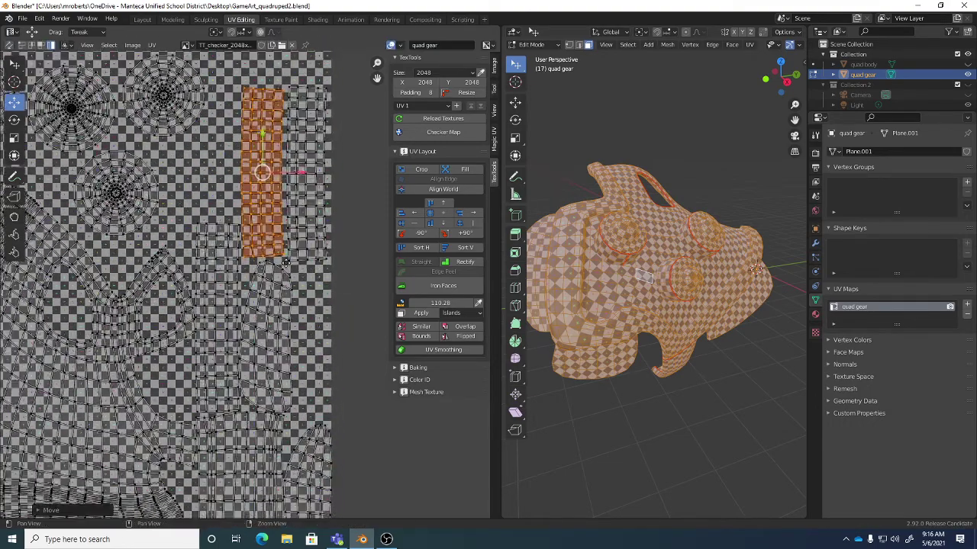
Select the large head-shaped island and scale it down slightly to leave space around it.
middle_click_drag(286, 263, 251, 222)
right_click_drag(155, 236, 128, 248, "alt")
middle_click_drag(128, 248, 165, 248, "alt")
left_click(157, 263)
right_click_drag(206, 252, 165, 250, "alt")
middle_click_drag(166, 249, 198, 250, "alt")
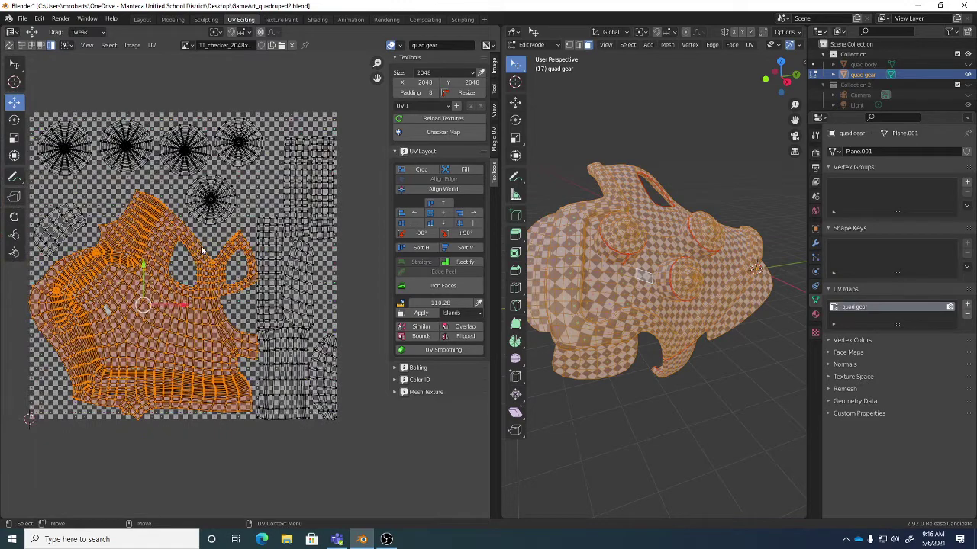
key("shift+space")
key("s")
middle_click_drag(260, 261, 252, 258)
key("w")
Reposition the narrow rectangular island between the head-shaped island and the right-hand columns.
left_click(263, 268)
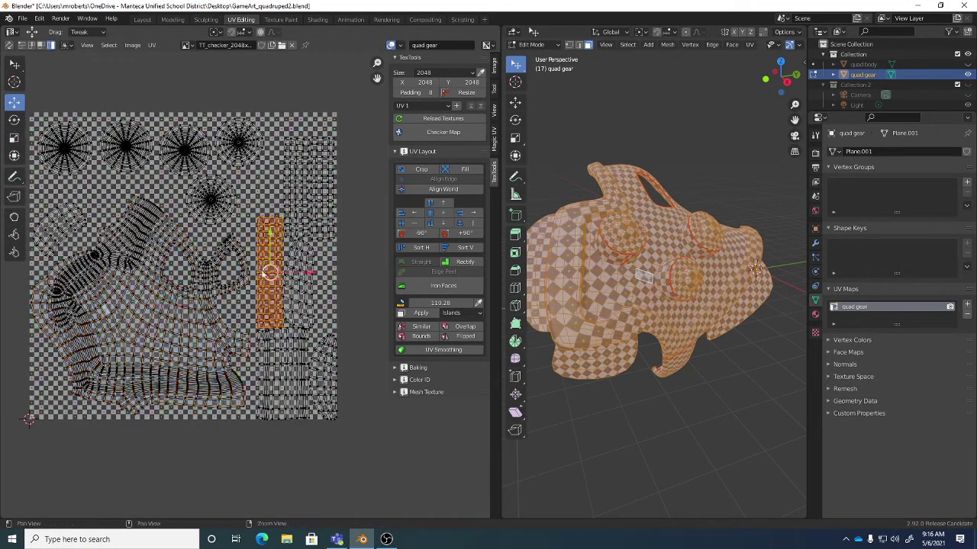
right_click_drag(262, 273, 334, 307, "alt")
middle_click_drag(331, 304, 326, 300)
right_click(326, 298)
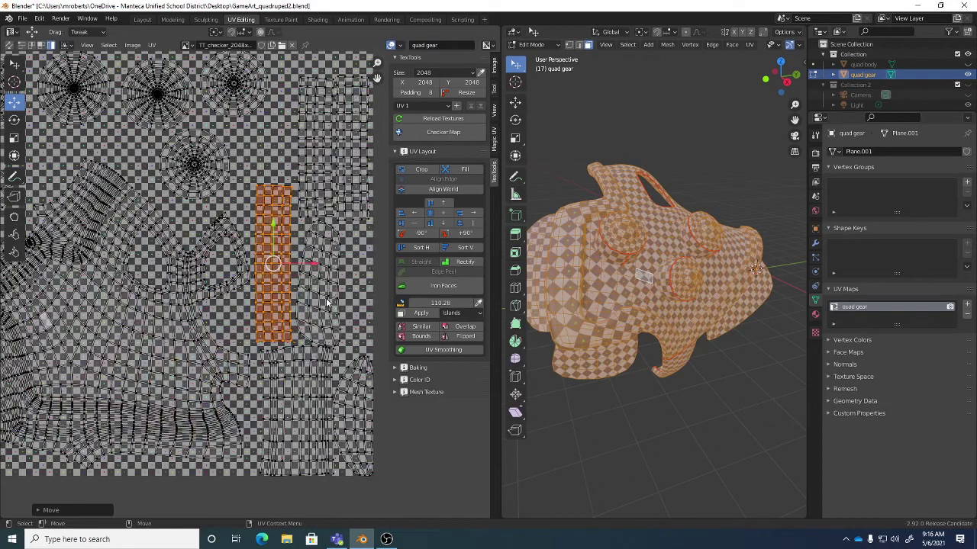
Slightly resize the irregular narrow island in the right-hand column and the two islands below it.
key("ctrl+z")
key("r")
left_click_drag(349, 320, 345, 315)
middle_click_drag(332, 398, 308, 387)
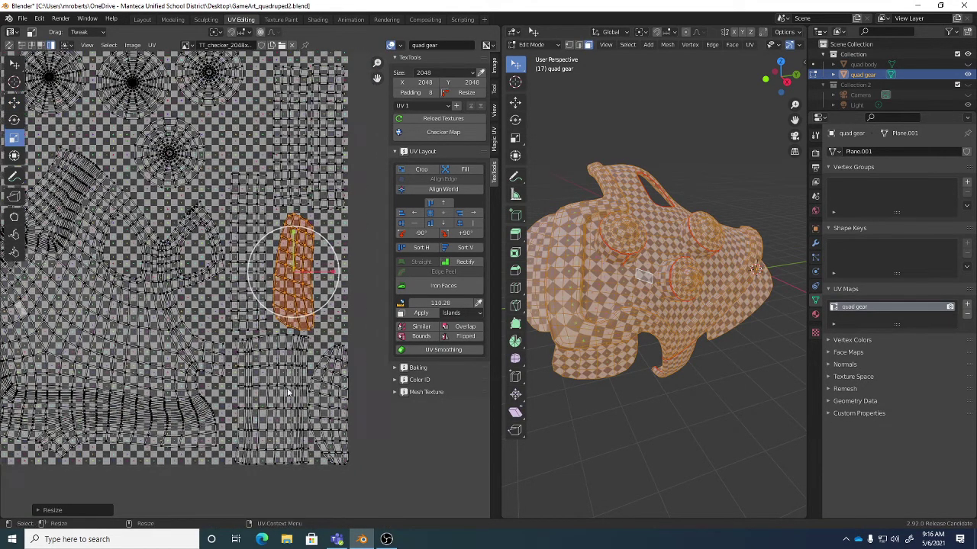
left_click(288, 392)
left_click_drag(332, 398, 347, 394)
left_click(332, 393)
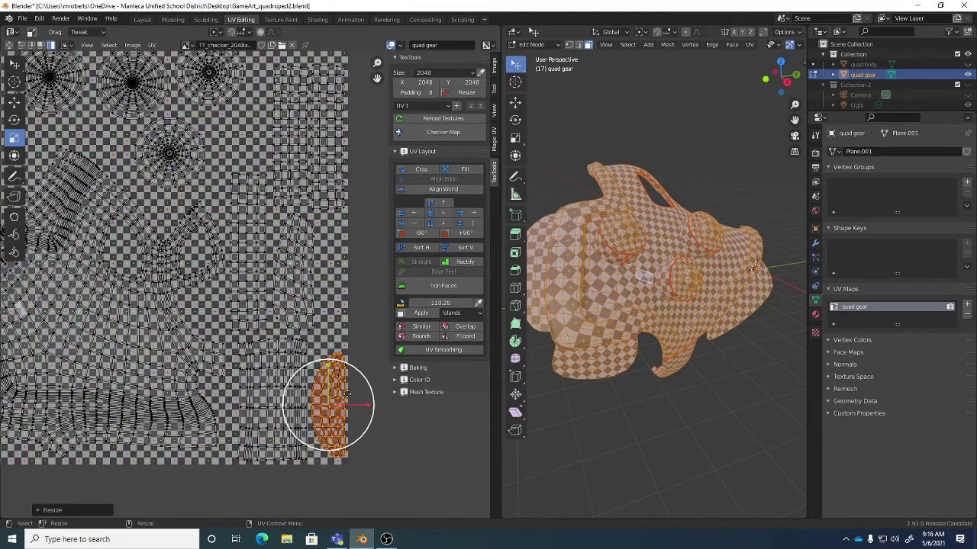
Try shrinking the large head-shaped island to a small fraction of its size.
left_click(145, 365)
scroll(538, 283, "down", 2)
key("Home")
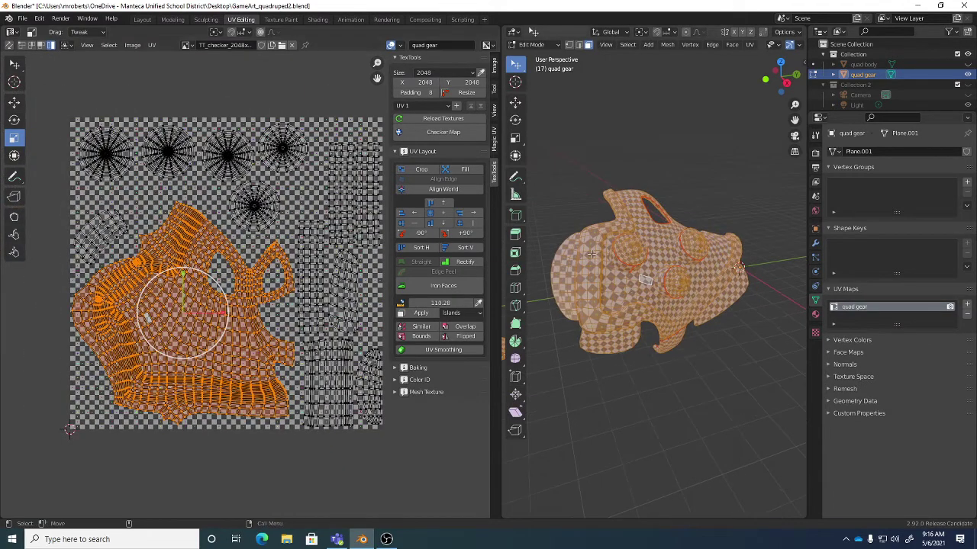
middle_click_drag(676, 241, 645, 211)
middle_click_drag(695, 297, 635, 204)
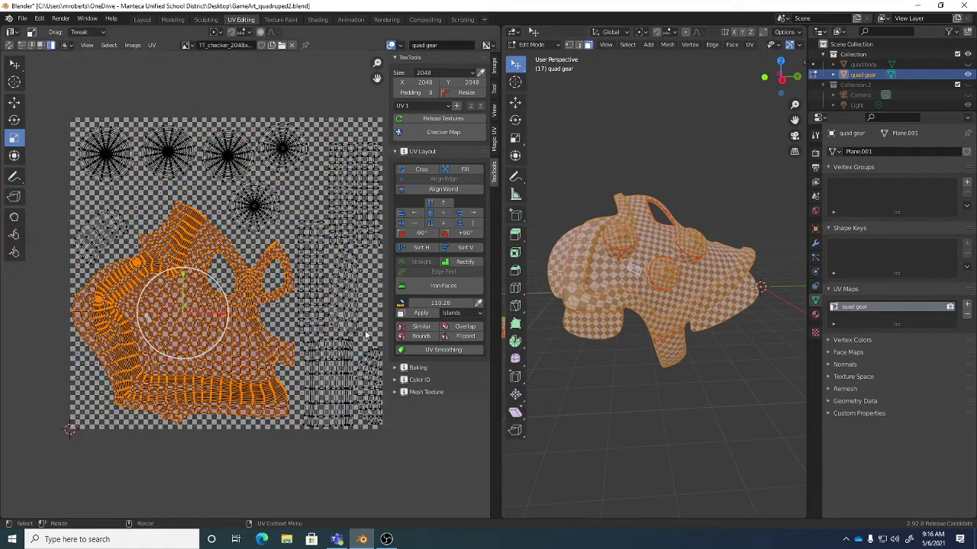
key("s")
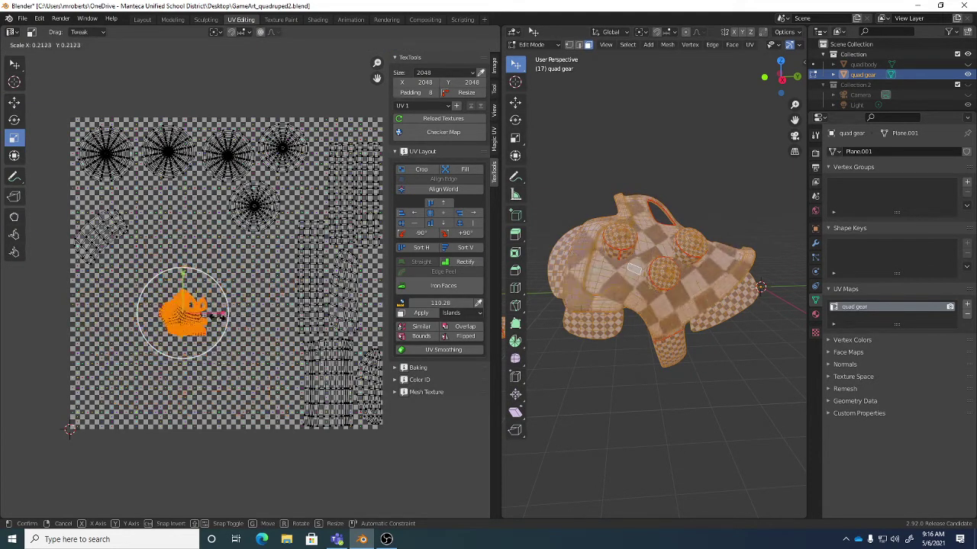
left_click(218, 314)
Compare the checker size across the gear's parts from several angles, and undo the head-shaped island's shrinking.
middle_click_drag(551, 308, 603, 267)
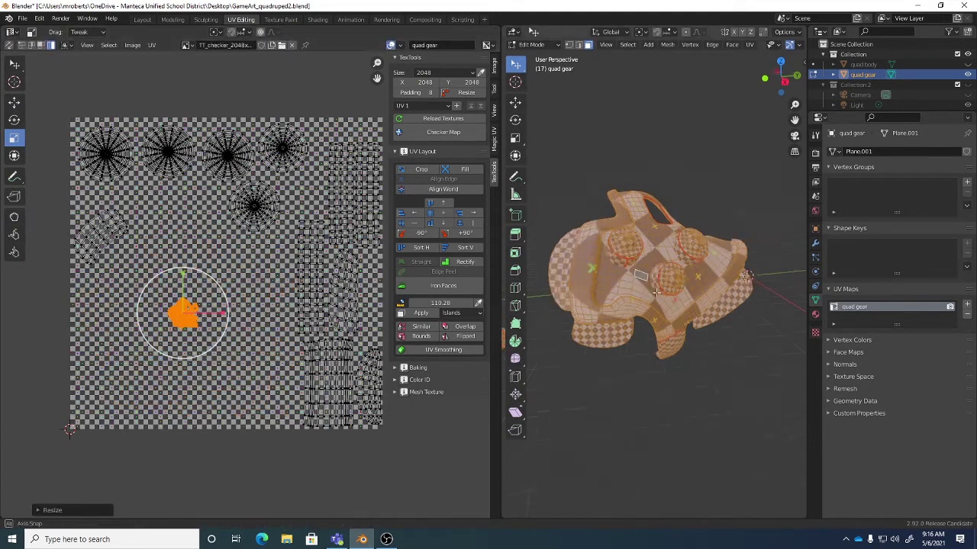
scroll(626, 252, "up", 4)
scroll(665, 201, "down", 2)
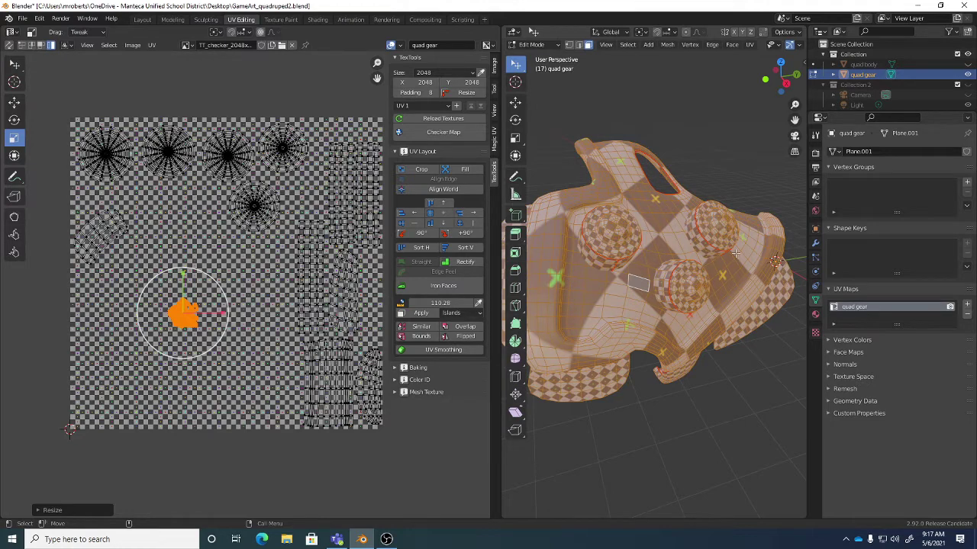
middle_click_drag(718, 326, 730, 290)
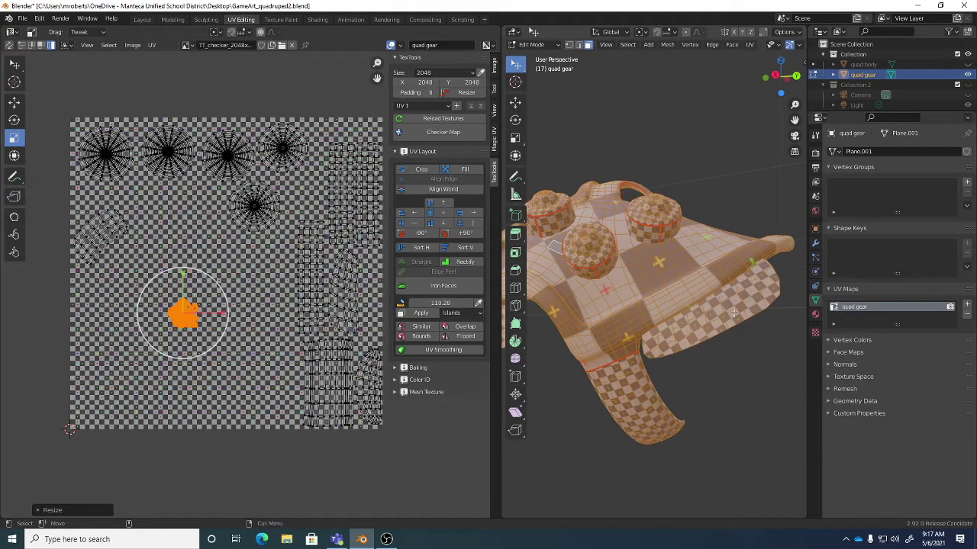
middle_click_drag(632, 386, 632, 269)
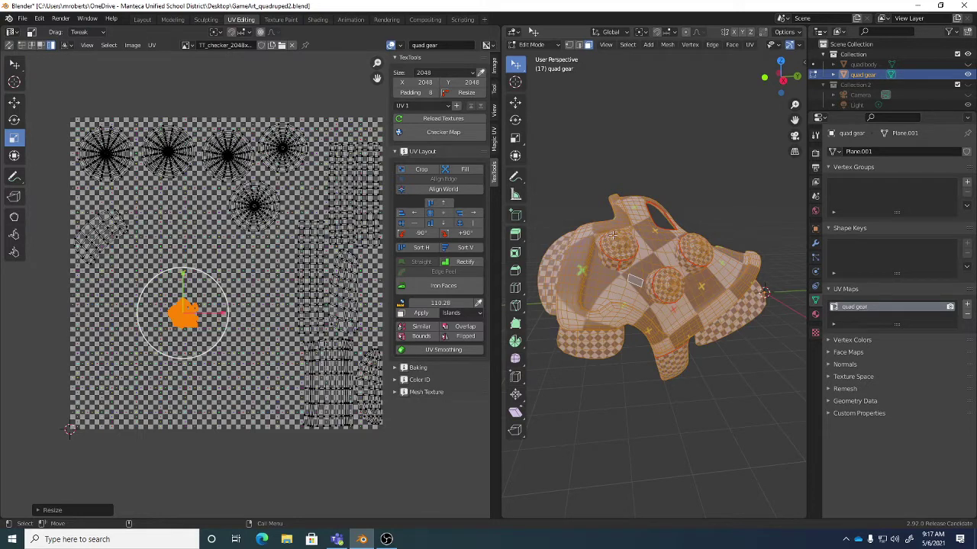
key("ctrl+z")
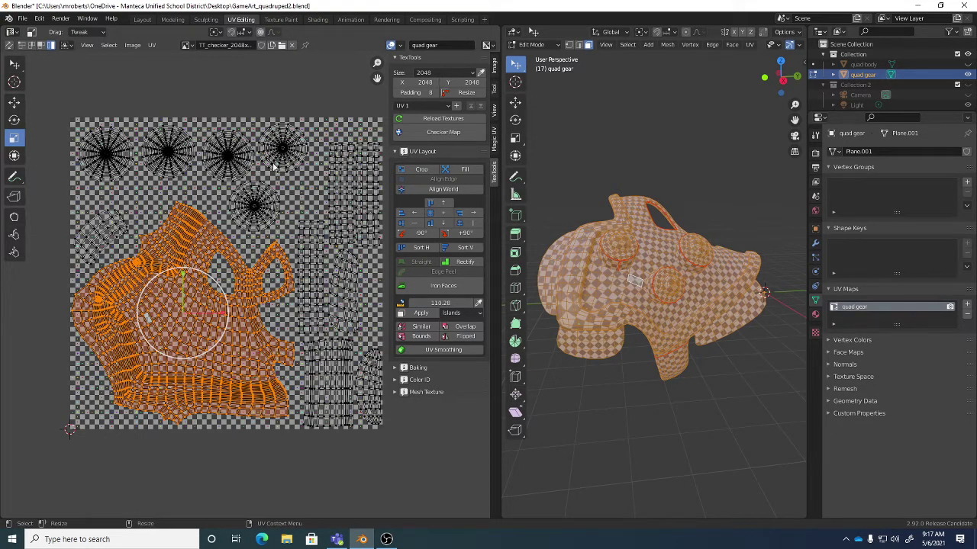
Enlarge the small rotated rectangular island slightly and move it up and right, clear of the texture's edge.
middle_click_drag(656, 297, 674, 272)
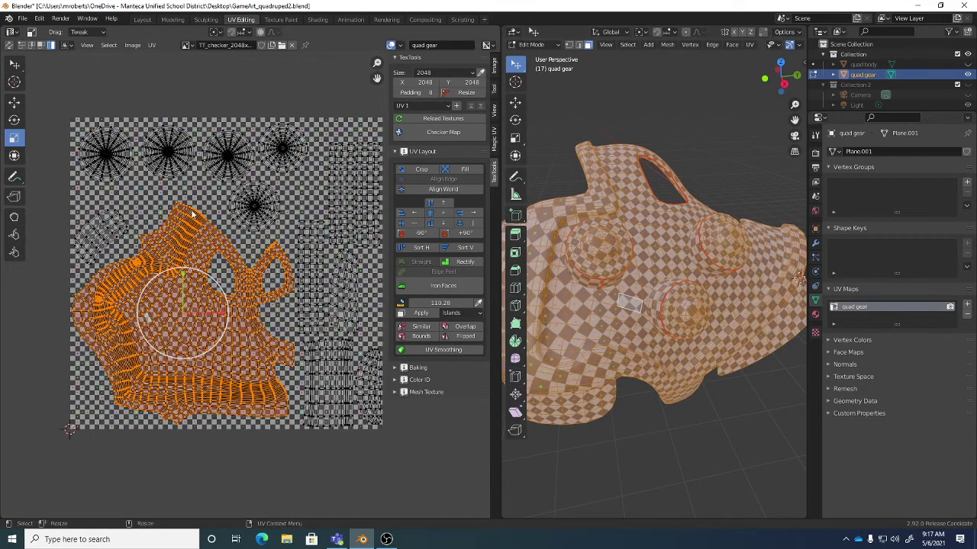
left_click(111, 229)
key("s")
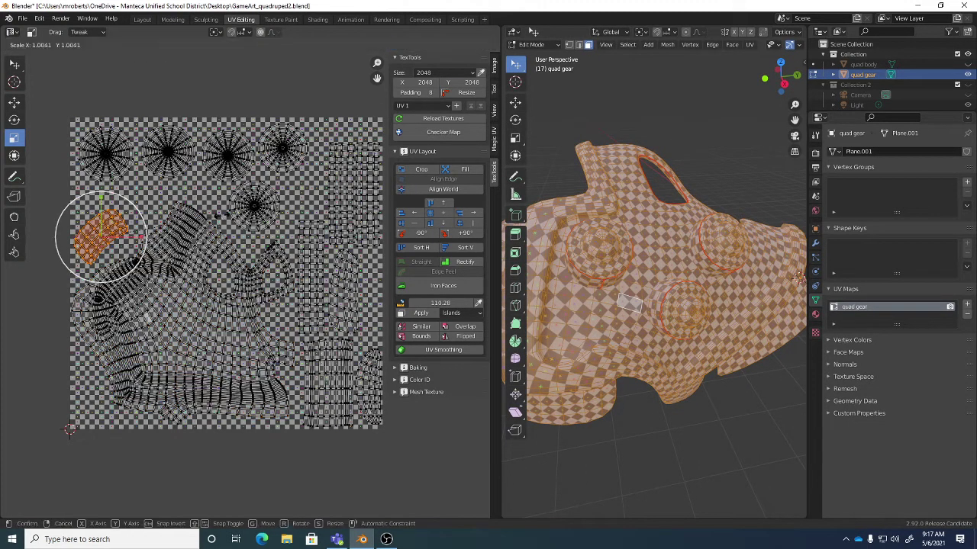
left_click(139, 238)
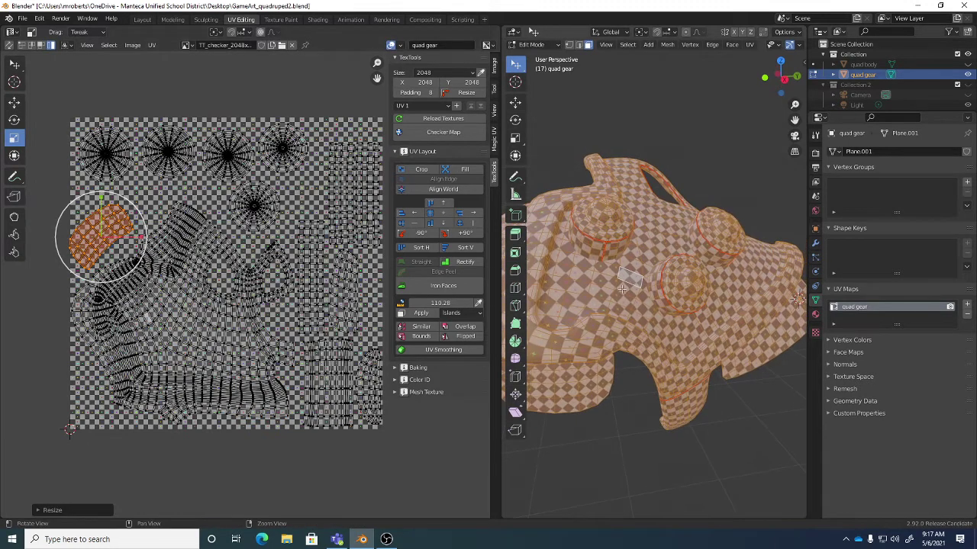
key("g")
left_click(151, 229)
middle_click_drag(656, 290, 634, 291)
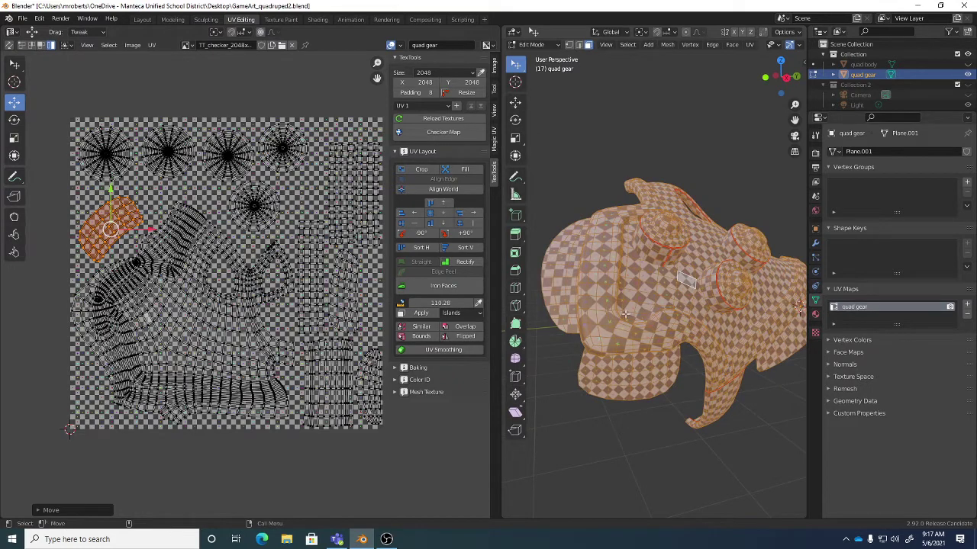
Examine the checker pattern on the gear from several angles against the two tall strip islands near the UV layout's upper-right corner.
middle_click_drag(189, 260, 177, 273)
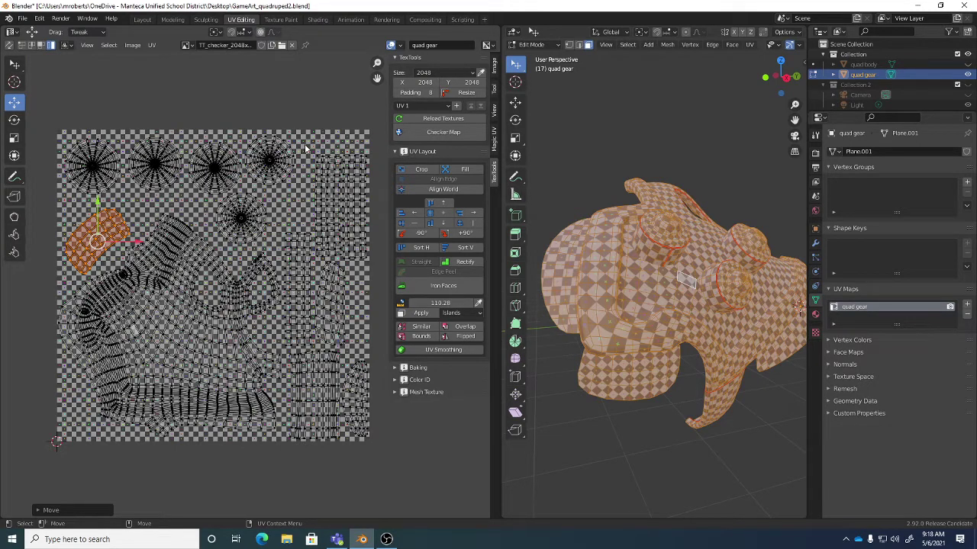
left_click(336, 221)
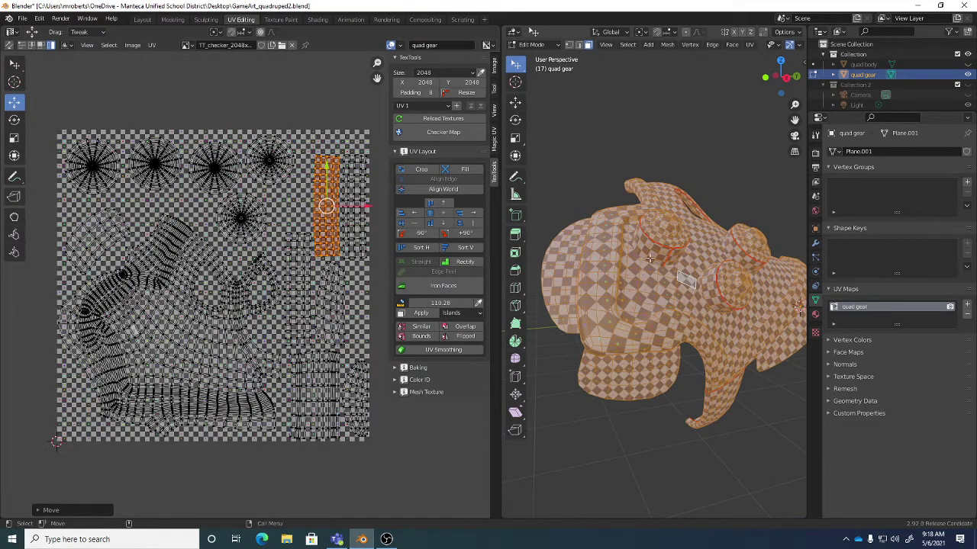
mouse_move(680, 295)
middle_mouse_down()
mouse_move(666, 286)
mouse_move(689, 292)
middle_mouse_up()
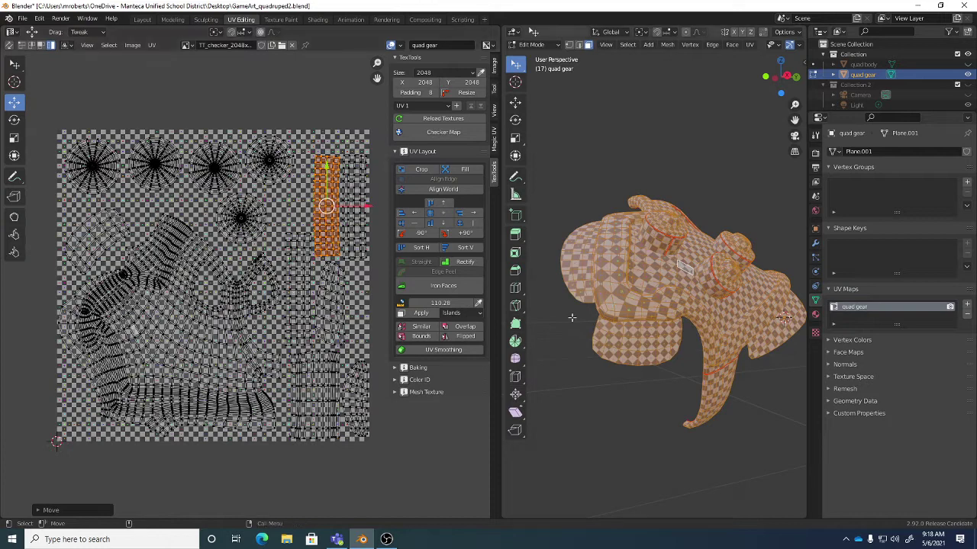
middle_click_drag(572, 318, 648, 298)
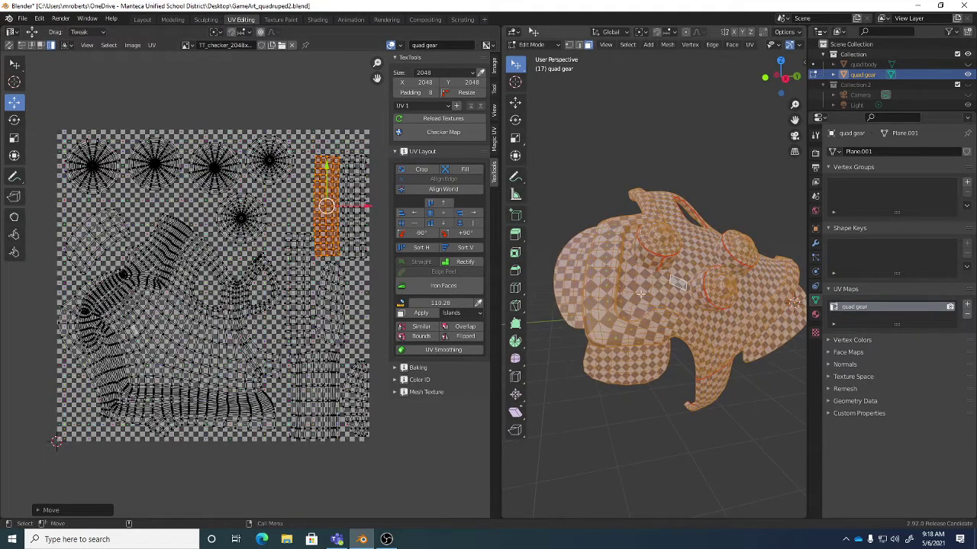
middle_click_drag(351, 156, 313, 165)
key("ctrl+z")
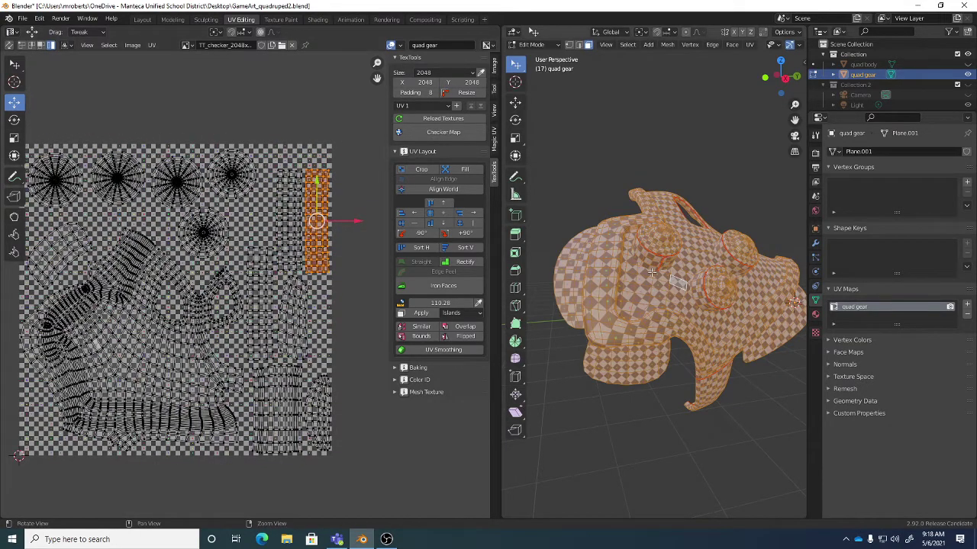
middle_click_drag(652, 274, 737, 283)
Leave mesh editing, add an X-axis Mirror modifier to the quad gear, and apply it.
key("Tab")
left_click(815, 244)
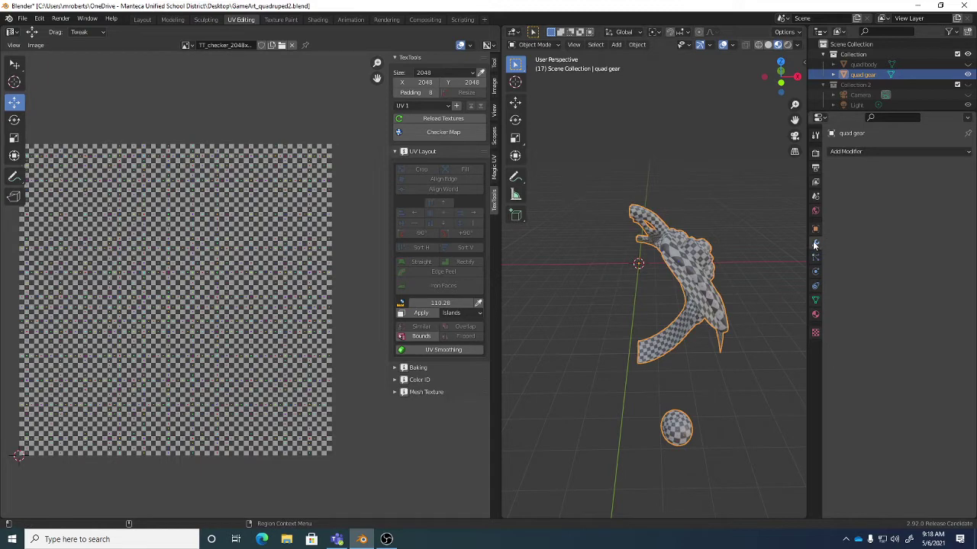
left_click(847, 152)
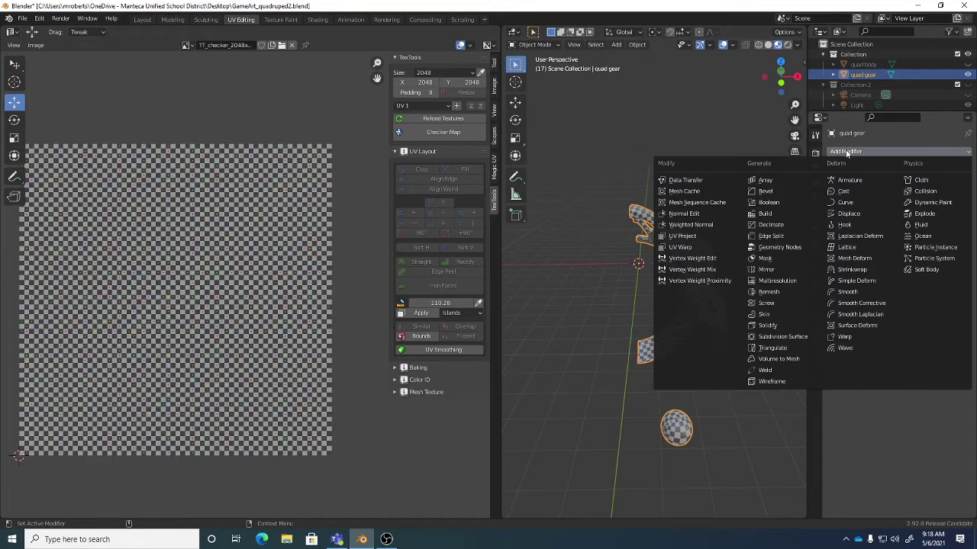
left_click(776, 269)
scroll(680, 360, "up", 5)
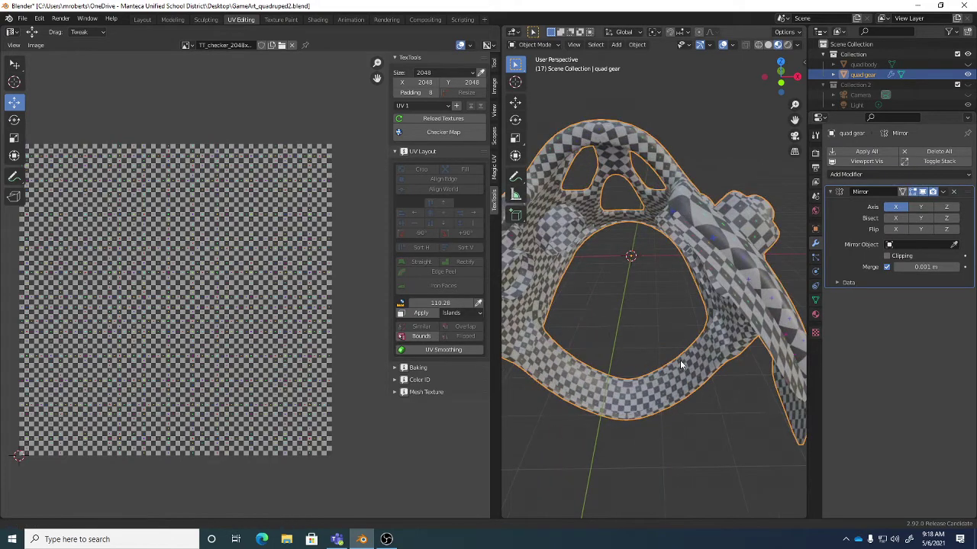
middle_click_drag(680, 360, 632, 337)
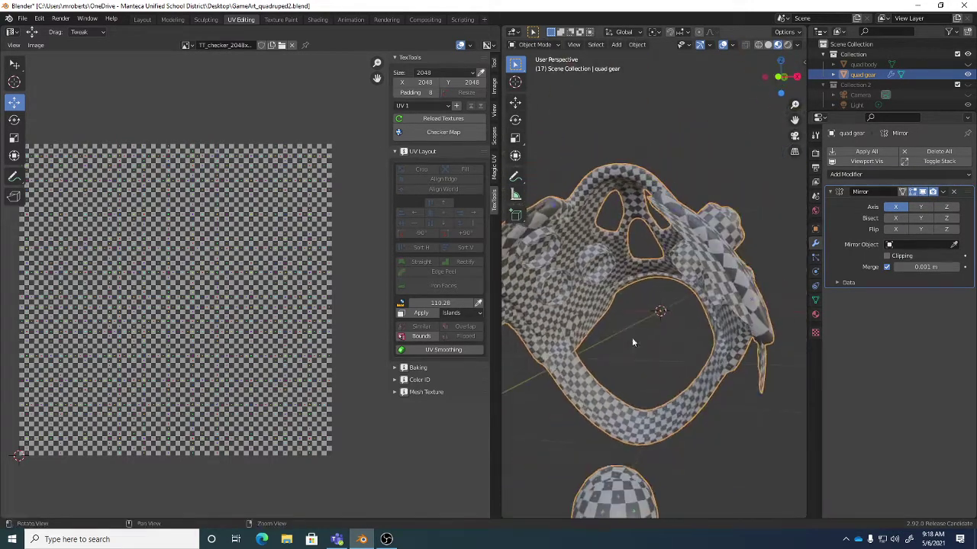
left_click(870, 151)
scroll(633, 328, "down", 5)
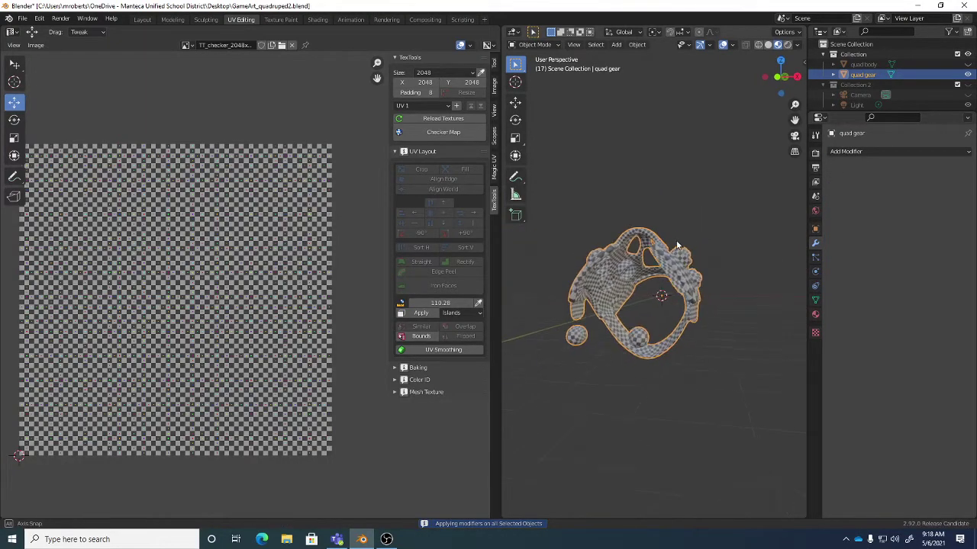
Show the quad body together with the gear in a widened 3D viewport and save the file.
middle_click_drag(634, 328, 636, 269)
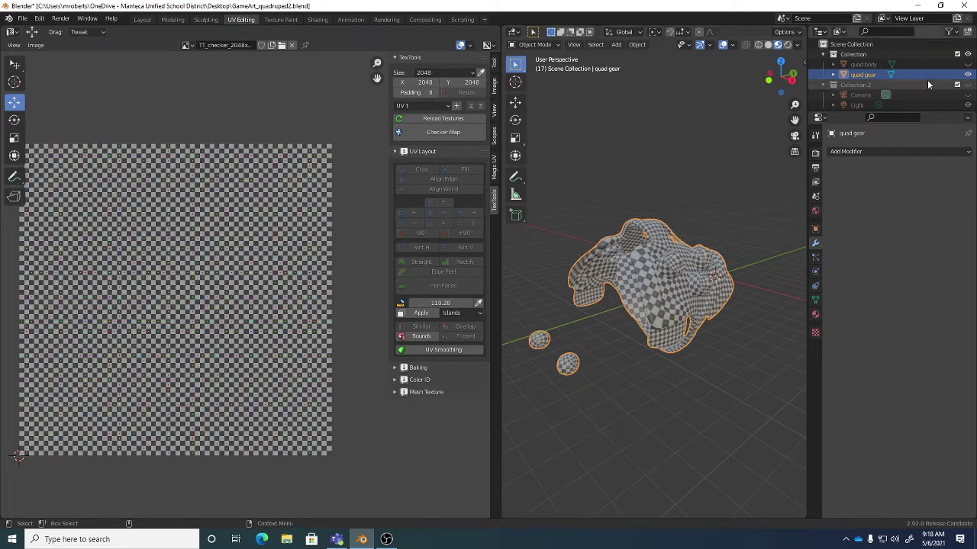
left_click(968, 65)
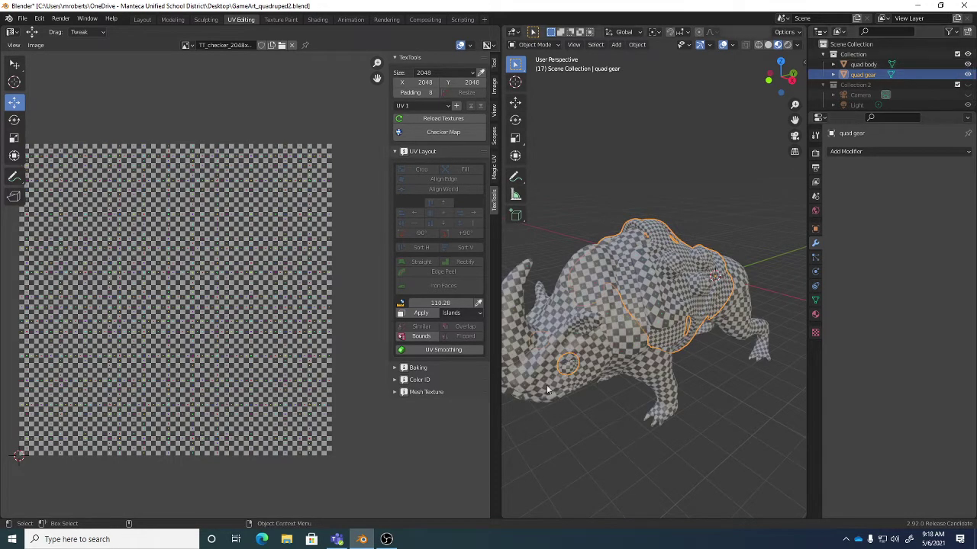
left_click_drag(500, 415, 287, 414)
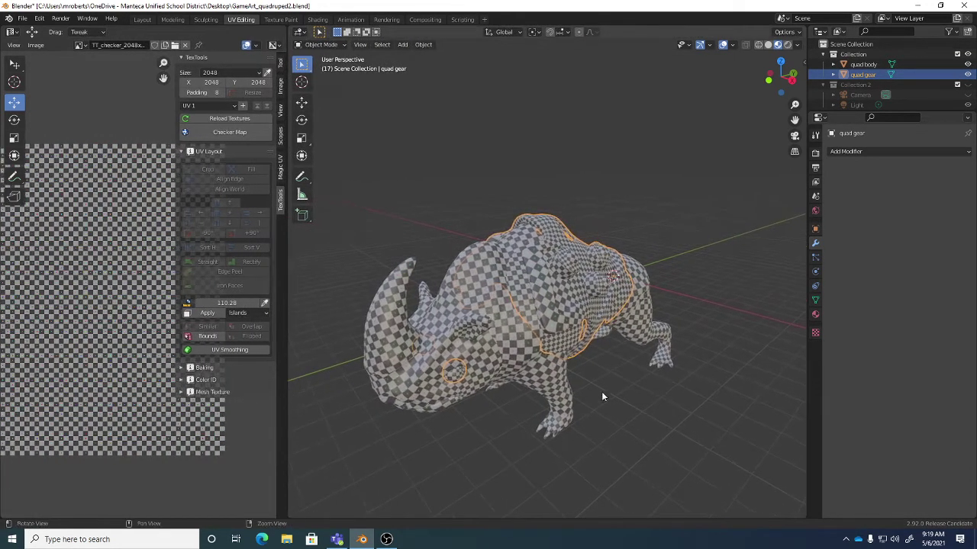
middle_click_drag(601, 391, 593, 353)
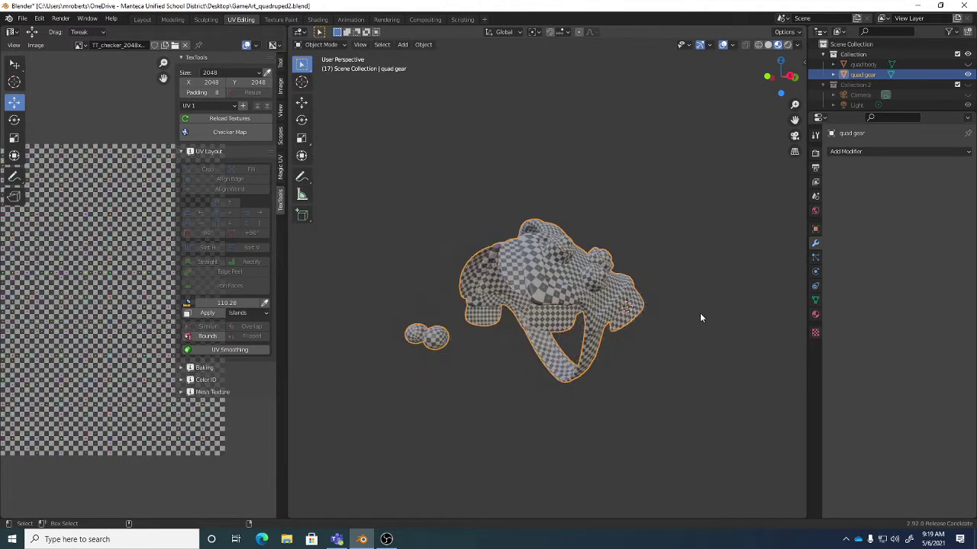
key("shift+h")
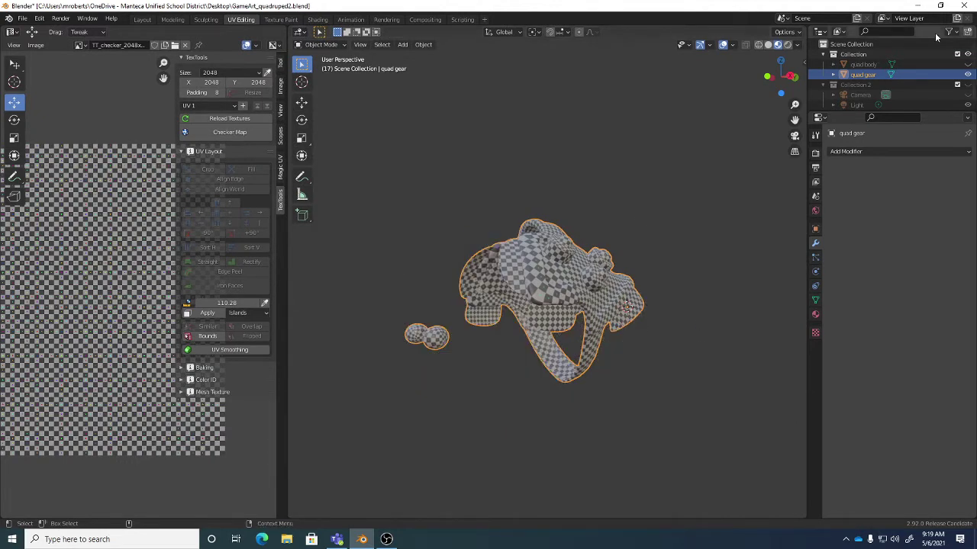
left_click(967, 65)
key("ctrl+s")
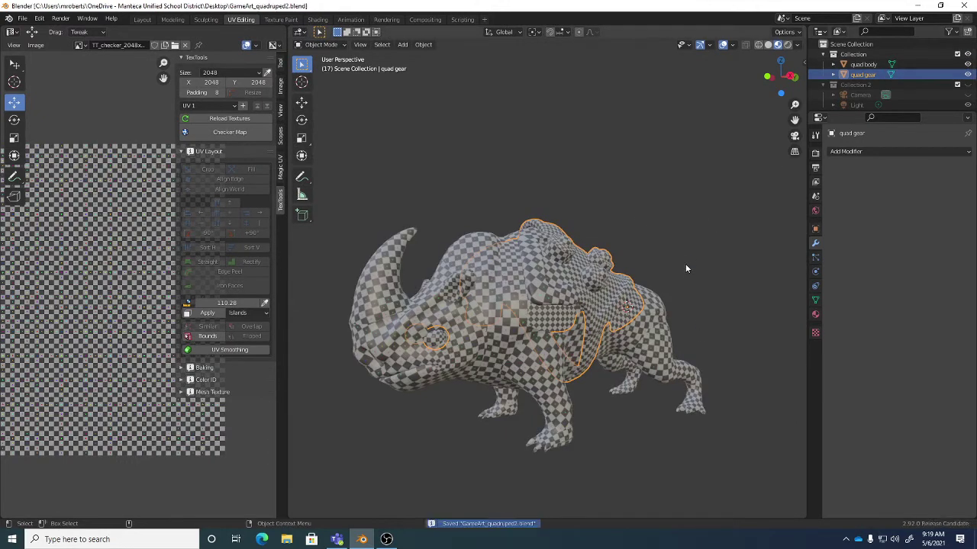
Deselect the gear and compare the checker size on the body and gear from several angles.
left_click(687, 262)
middle_click_drag(687, 263, 477, 342)
middle_click_drag(573, 351, 557, 336)
middle_click_drag(700, 327, 529, 254)
left_click_drag(530, 254, 588, 267, "alt")
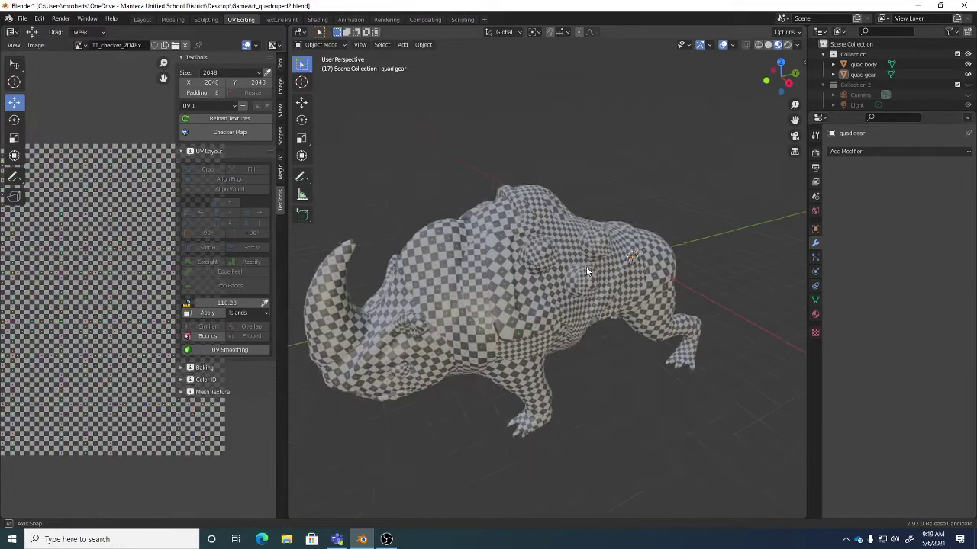
right_click_drag(589, 268, 561, 248, "alt")
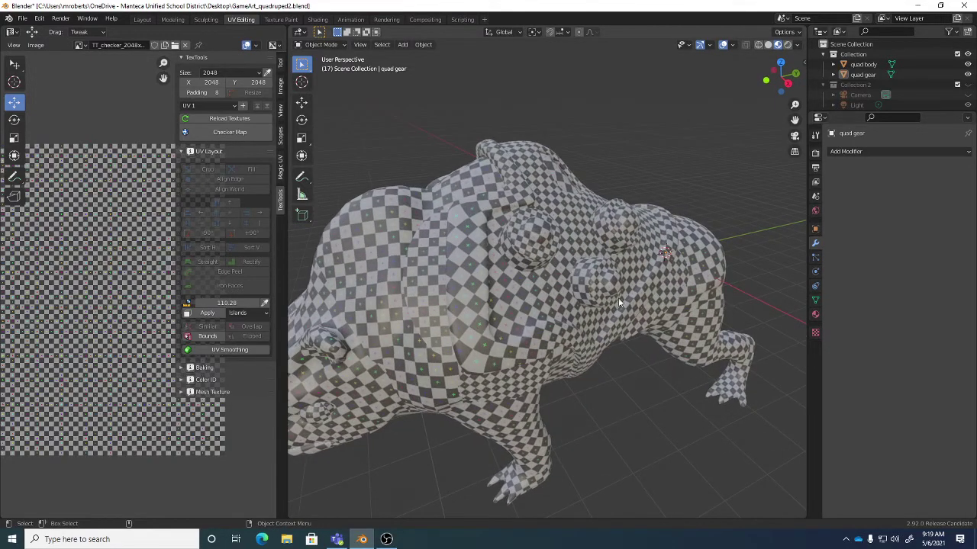
middle_click_drag(619, 302, 664, 236)
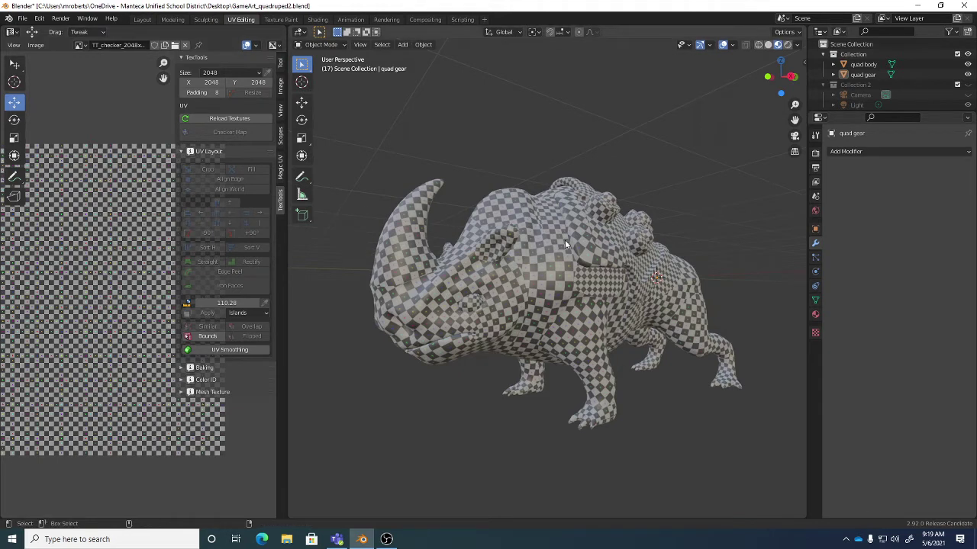
Save the file and switch to the Shading workspace with the whole model and its checker material nodes in view.
key("ctrl+s")
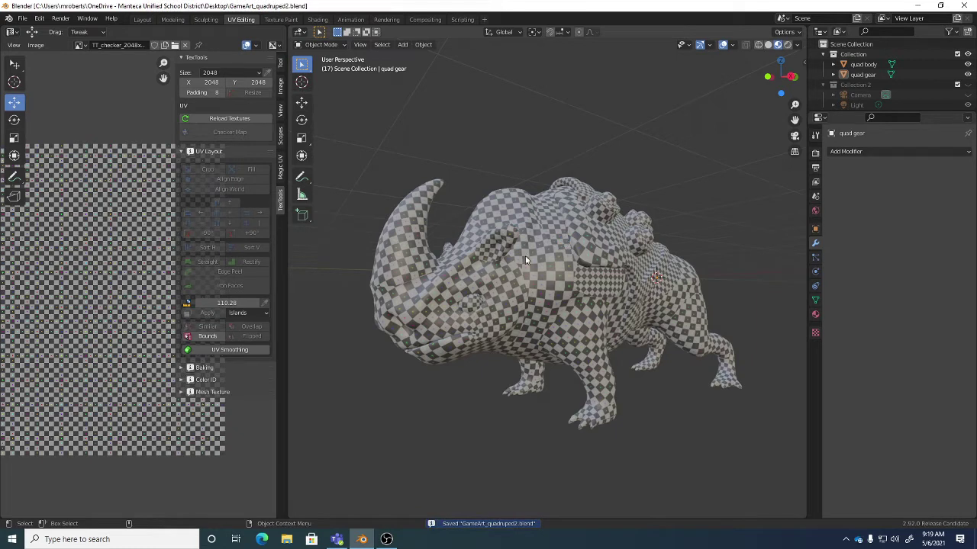
left_click(317, 20)
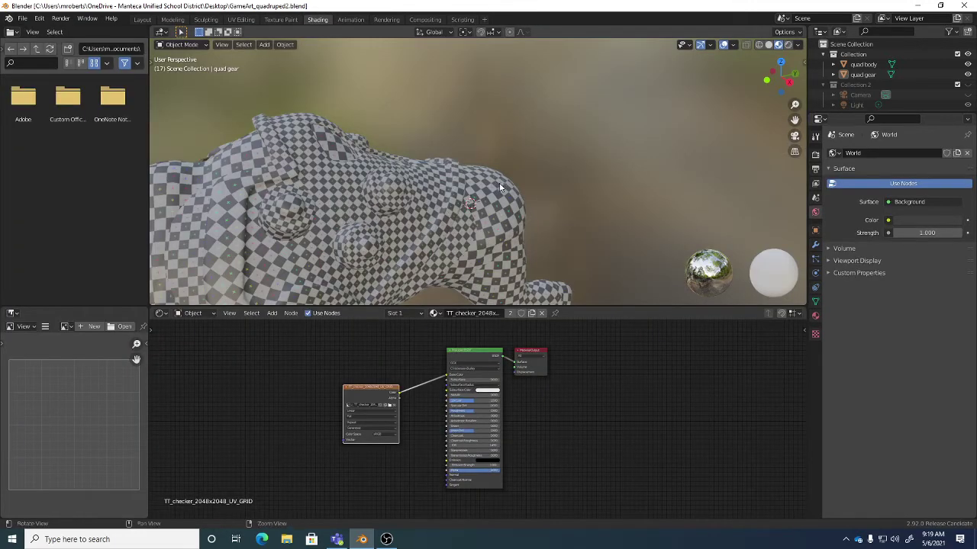
scroll(506, 166, "down", 6)
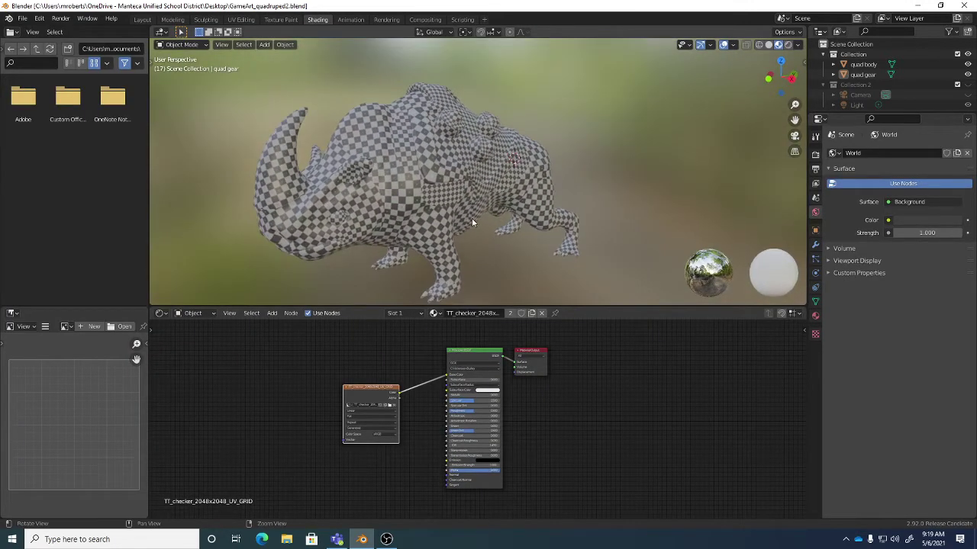
left_click(440, 313)
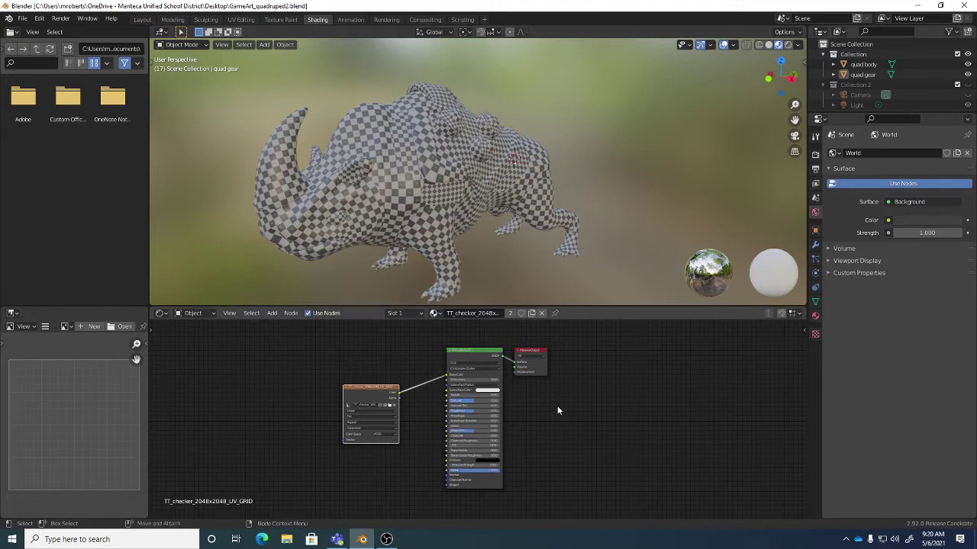
middle_click_drag(559, 409, 557, 409)
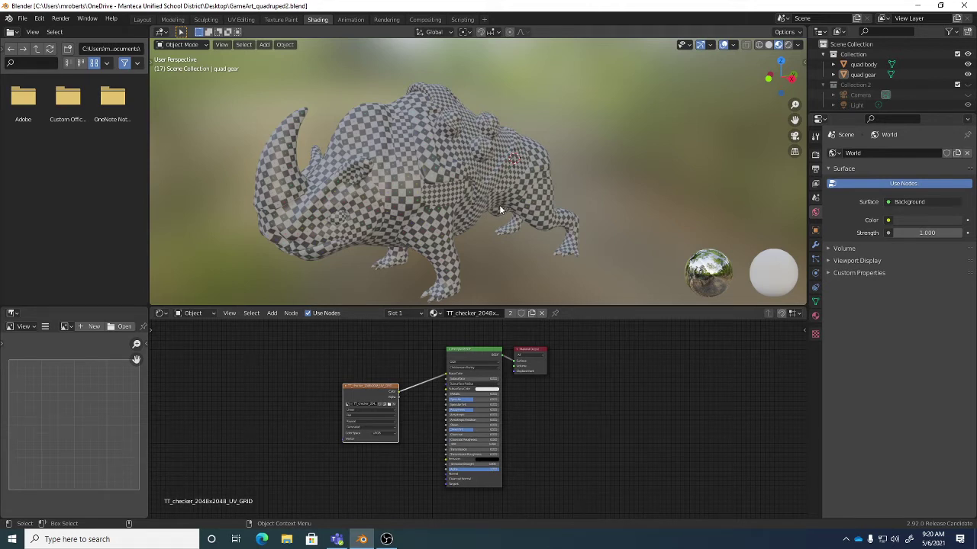
Delete the checker image texture node from the shared material.
left_click(474, 351)
left_click(383, 387)
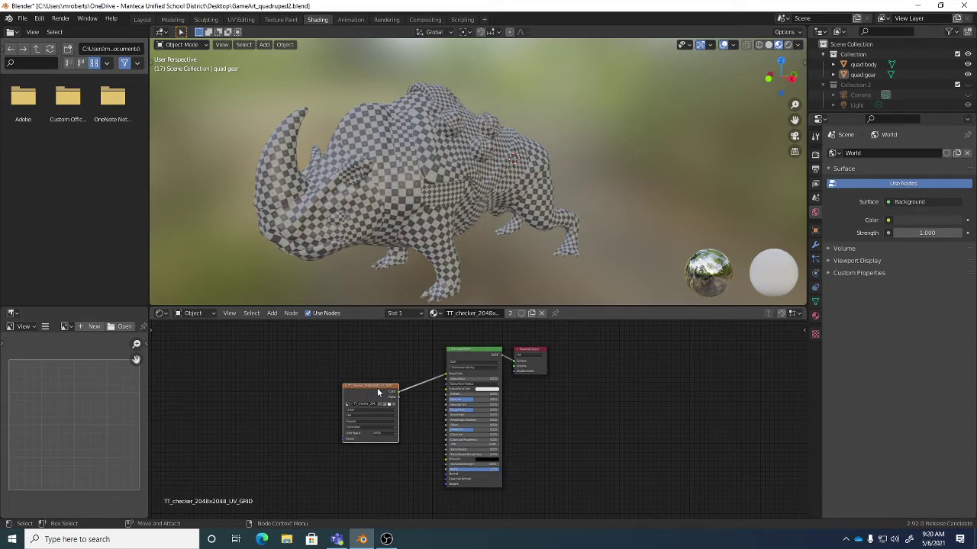
left_click_drag(377, 388, 371, 383)
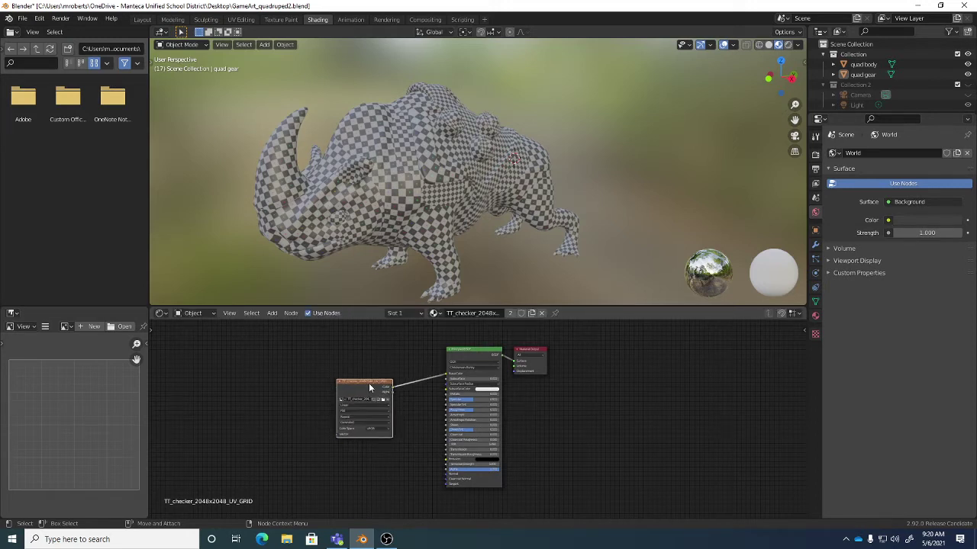
key("x")
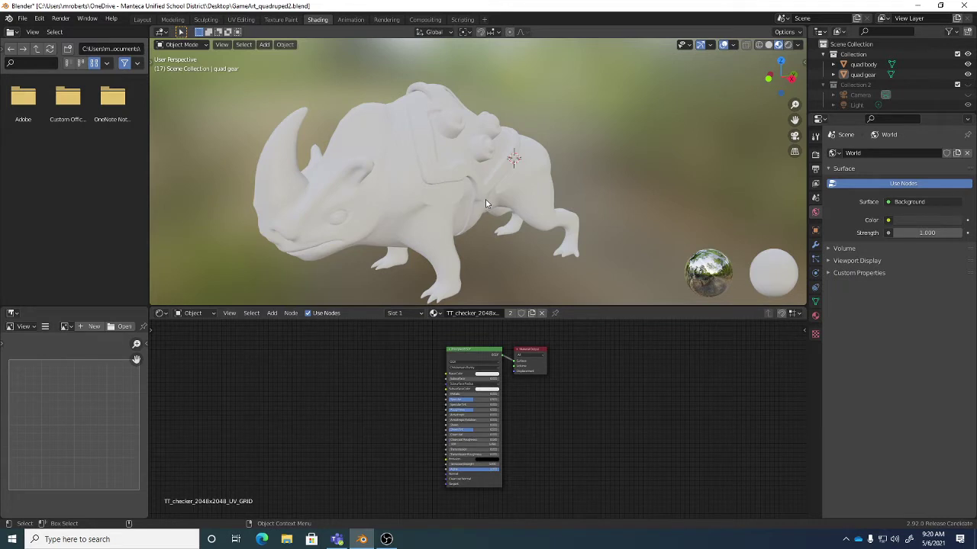
Select the quad body and rename its material as quad body.
left_click(392, 185)
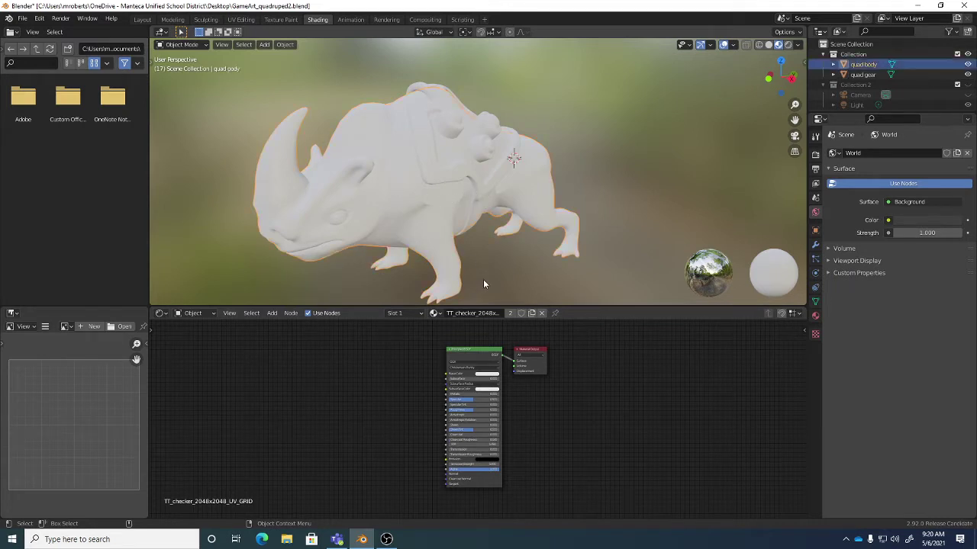
left_click(496, 313)
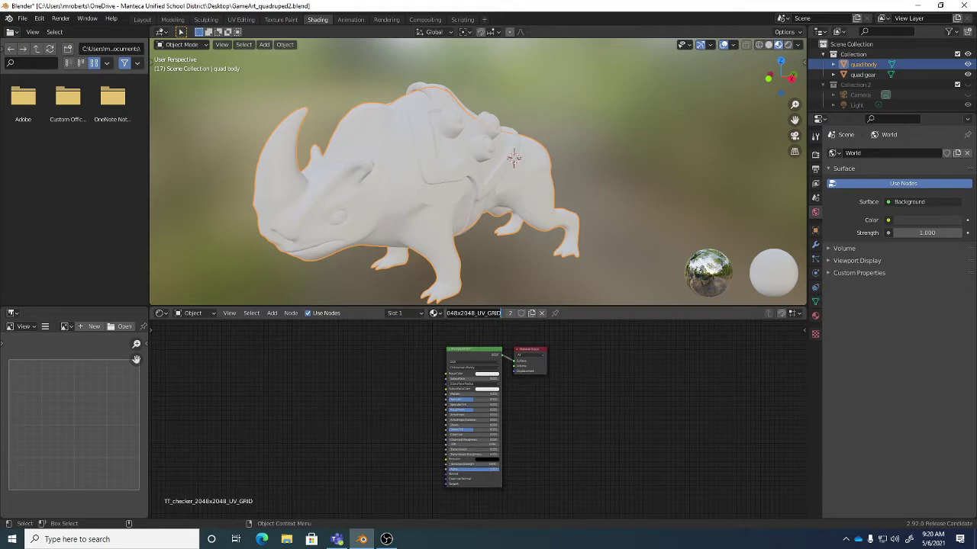
left_click(477, 314)
type("qu")
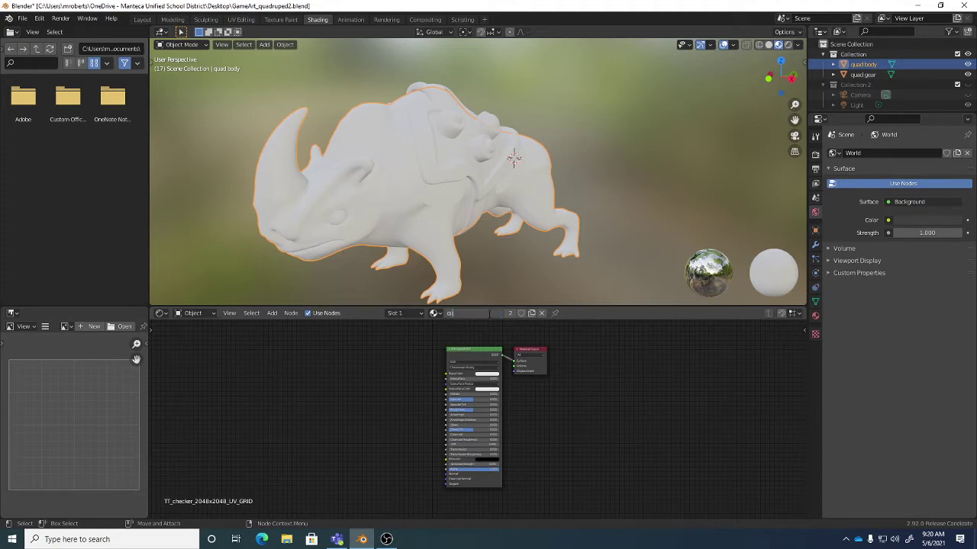
type("ad body")
key("Return")
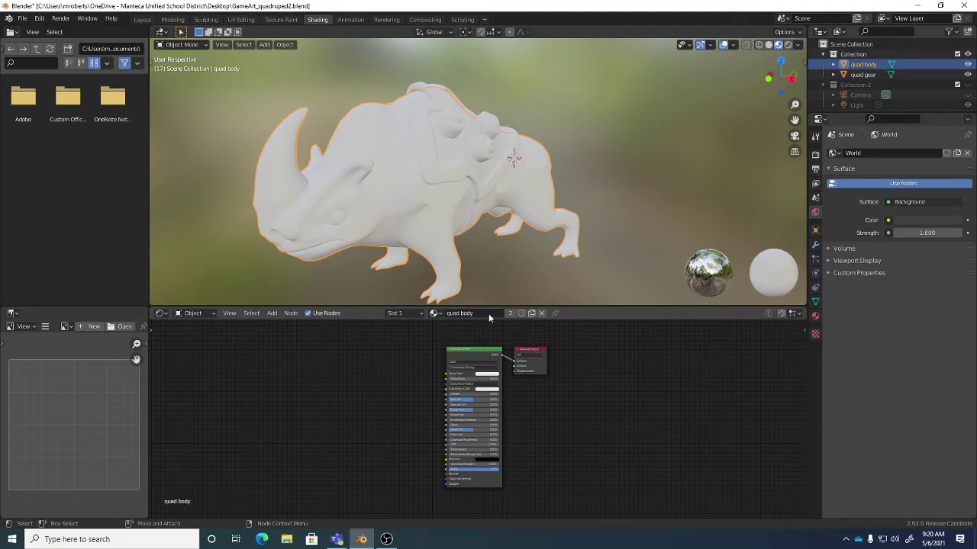
Give the quad gear its own copy of the material and rename that copy as quad gear.
left_click(450, 153)
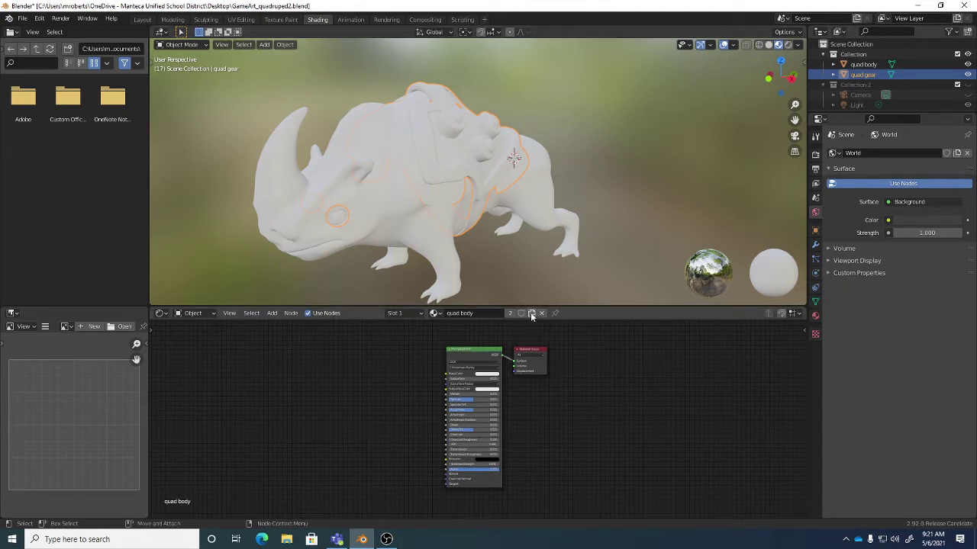
left_click(531, 314)
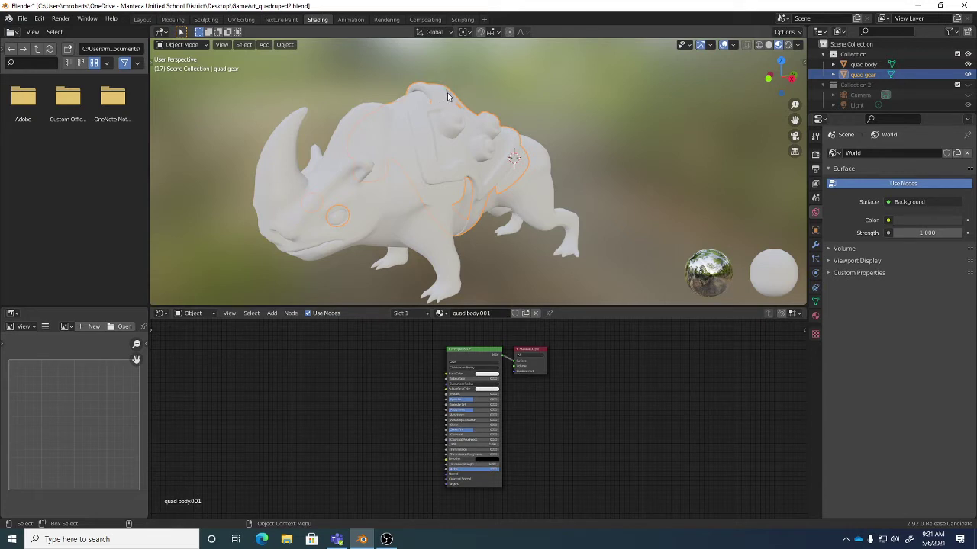
left_click(495, 314)
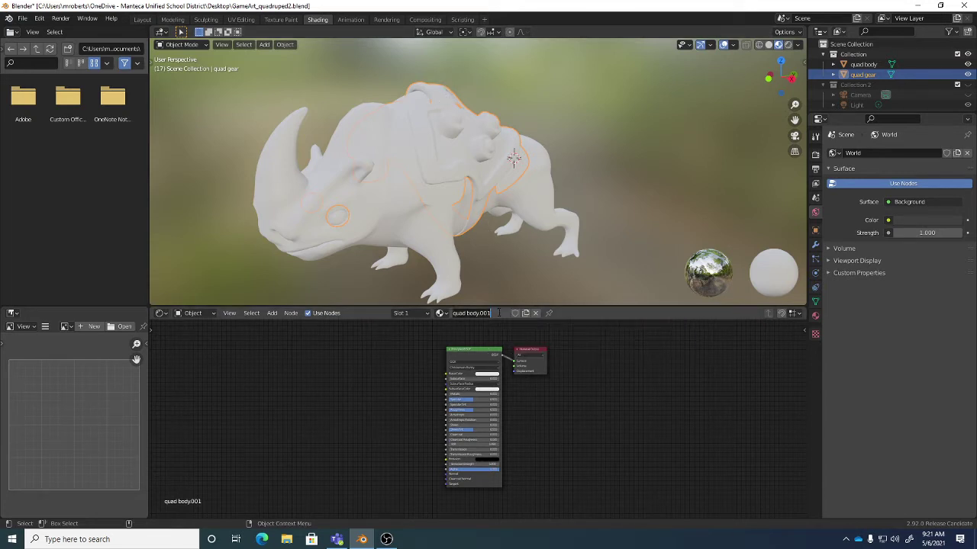
key("BackSpace")
type("quad gear")
key("Return")
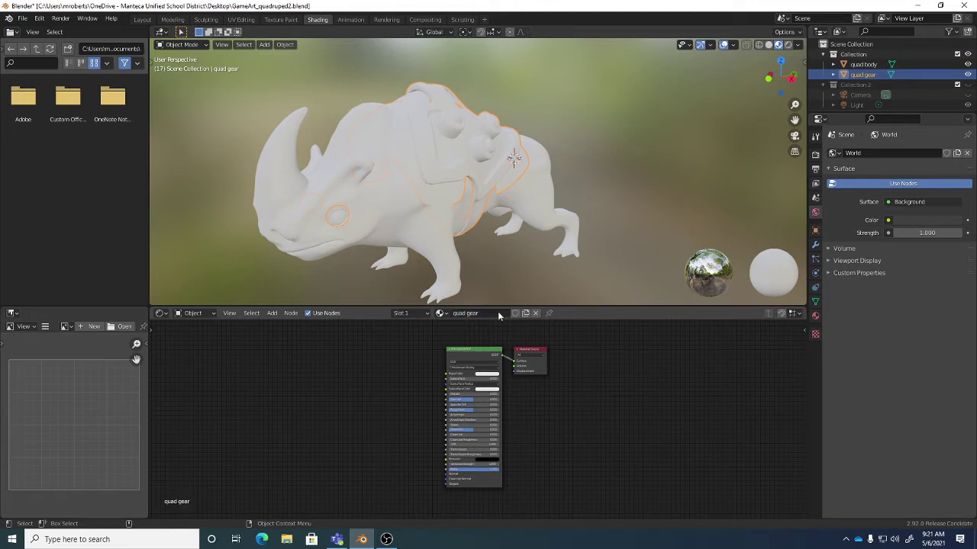
Check the material names assigned to the quad body and quad gear, with the gear's material properties shown.
left_click(420, 238)
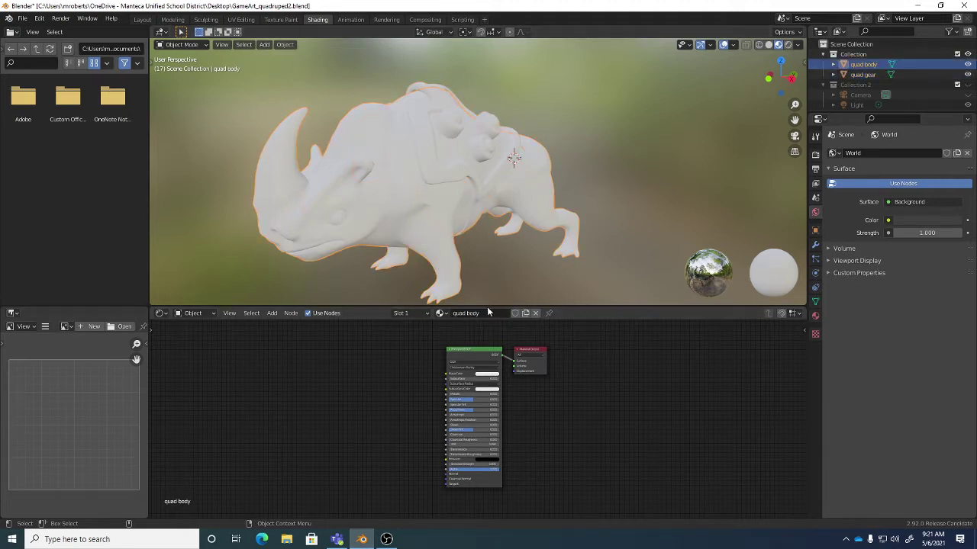
left_click(448, 169)
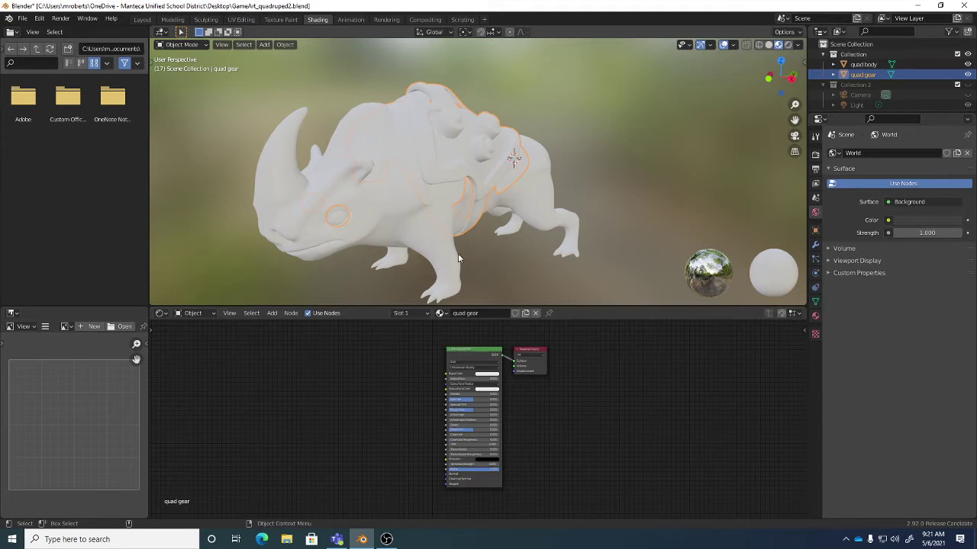
middle_click_drag(458, 258, 485, 241)
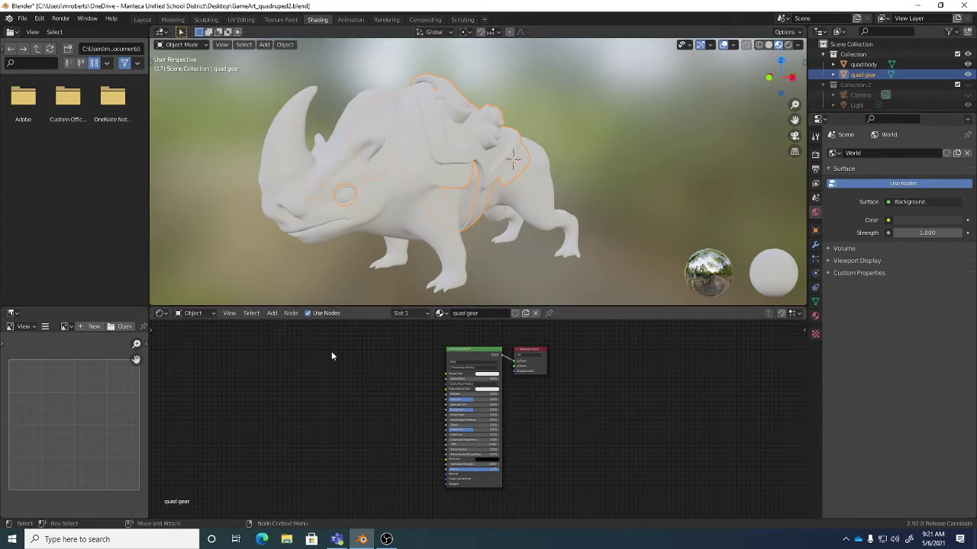
left_click_drag(804, 328, 807, 321)
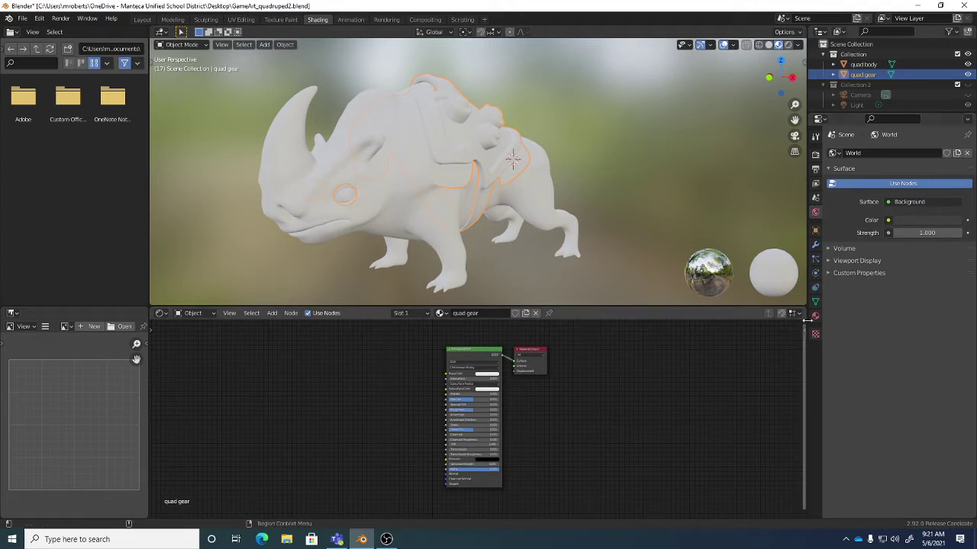
left_click(815, 316)
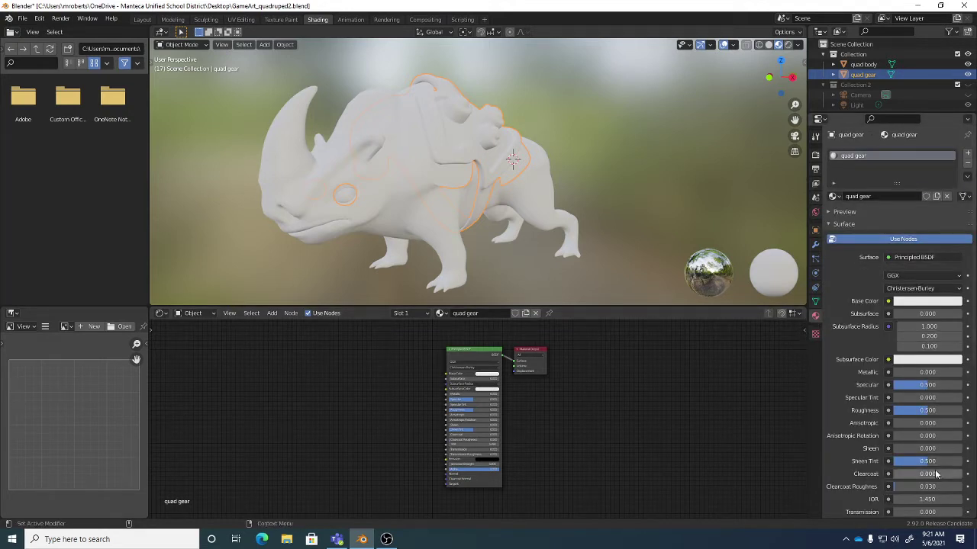
double_click(858, 196)
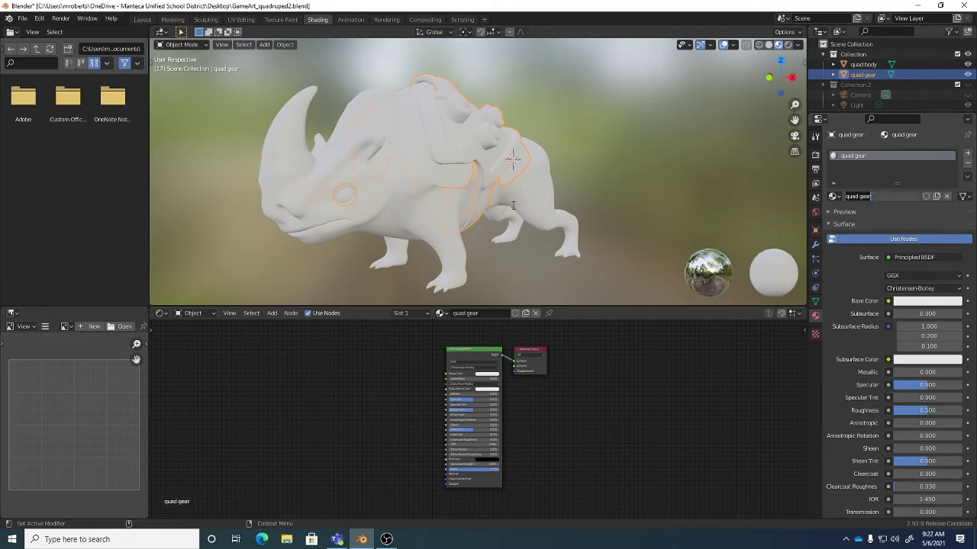
Select the quad body, choose quad body from the existing materials for it, and save the file.
left_click(437, 242)
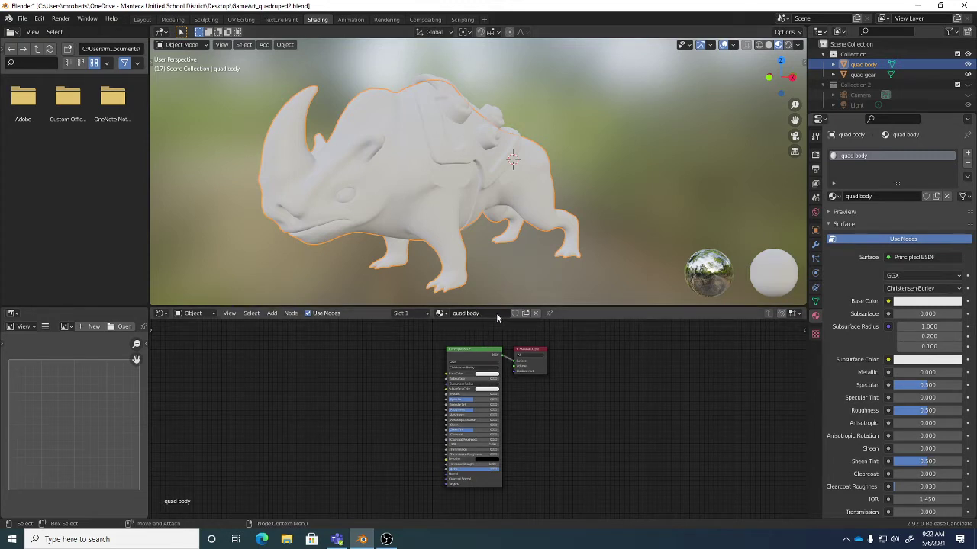
left_click(439, 313)
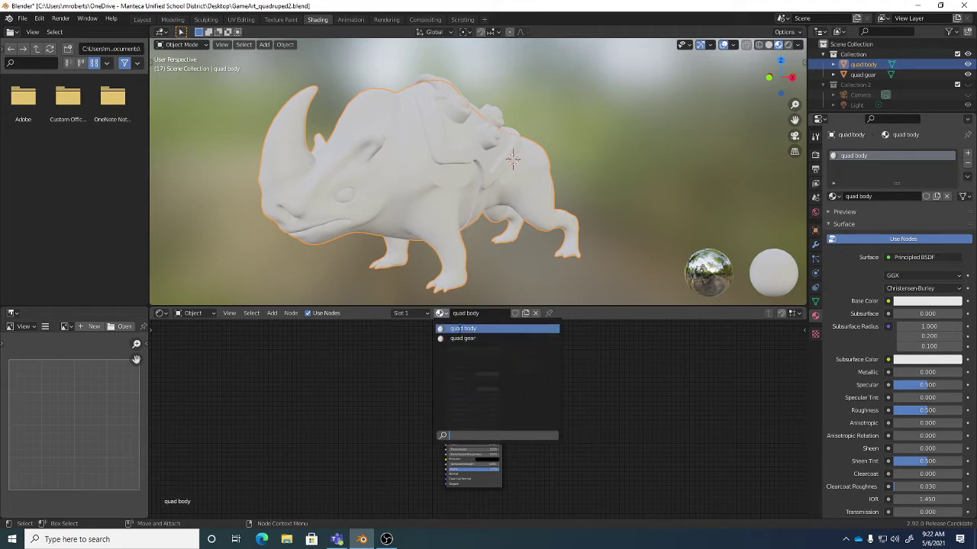
left_click(460, 328)
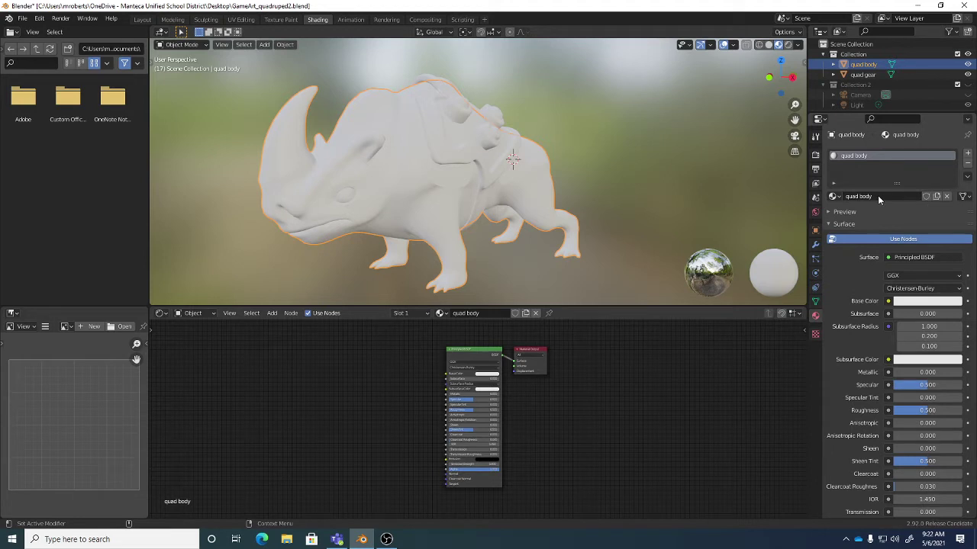
left_click(835, 196)
left_click(859, 211)
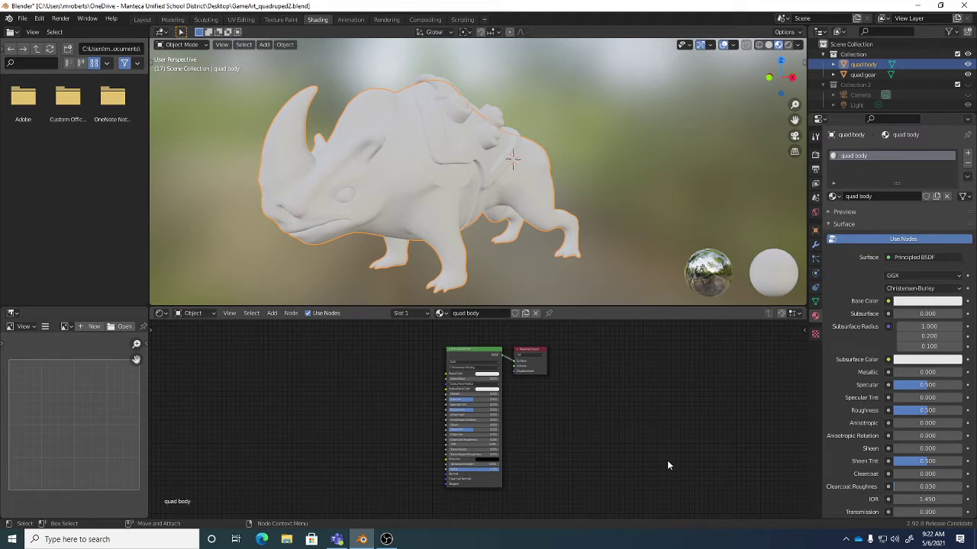
key("ctrl+s")
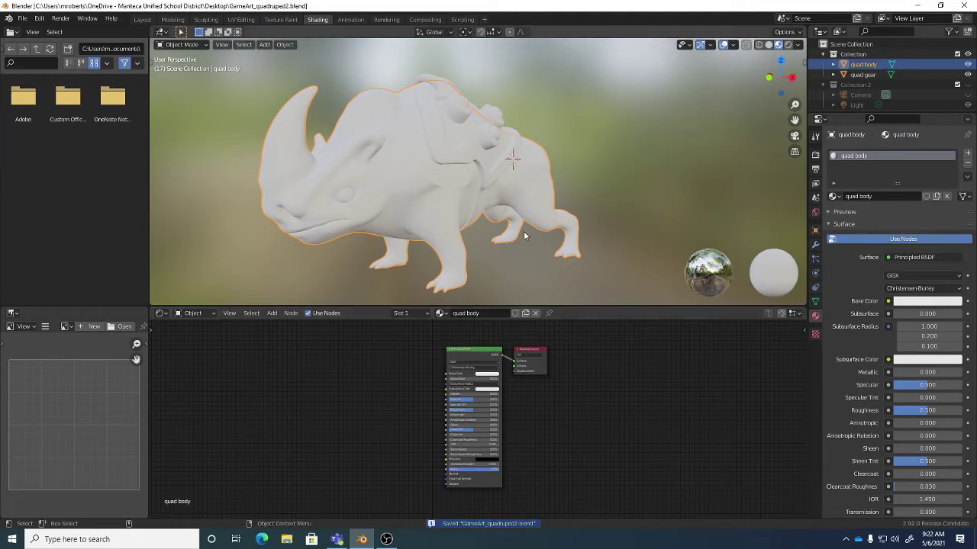
Switch to the Sculpting workspace and hide the quad gear so that only the quad body shows.
left_click(206, 20)
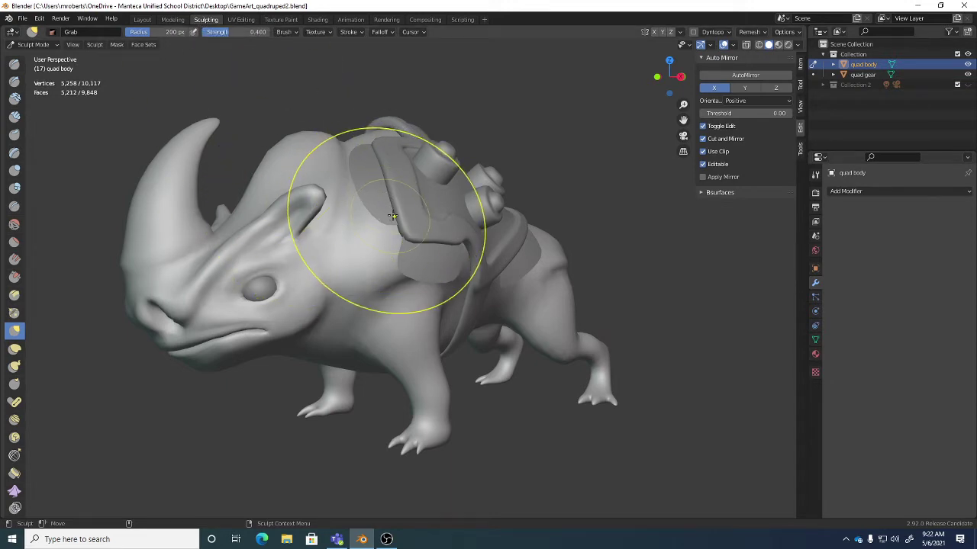
left_click(968, 75)
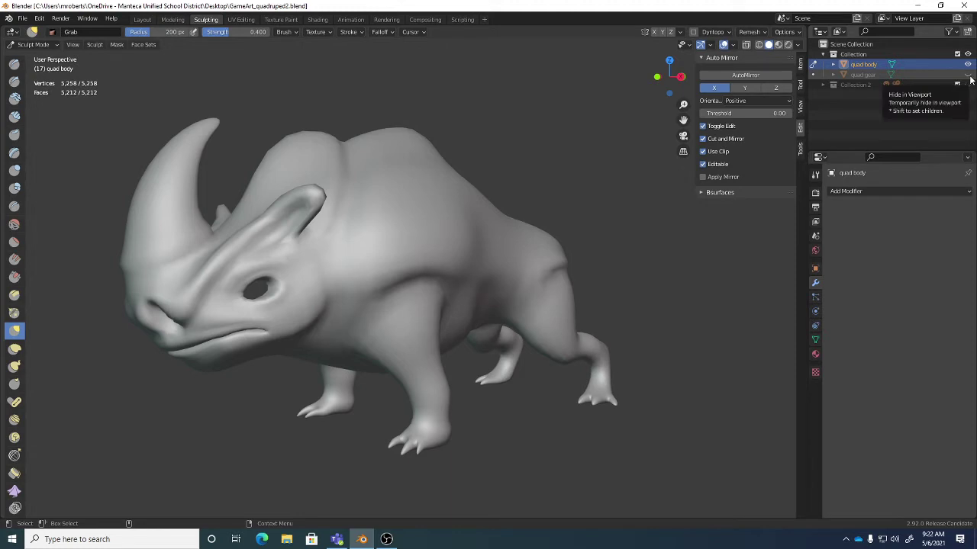
mouse_move(663, 149)
middle_mouse_down()
mouse_move(494, 277)
mouse_move(538, 284)
middle_mouse_up()
scroll(495, 277, "down", 4)
scroll(504, 282, "up", 4)
scroll(543, 279, "up", 5)
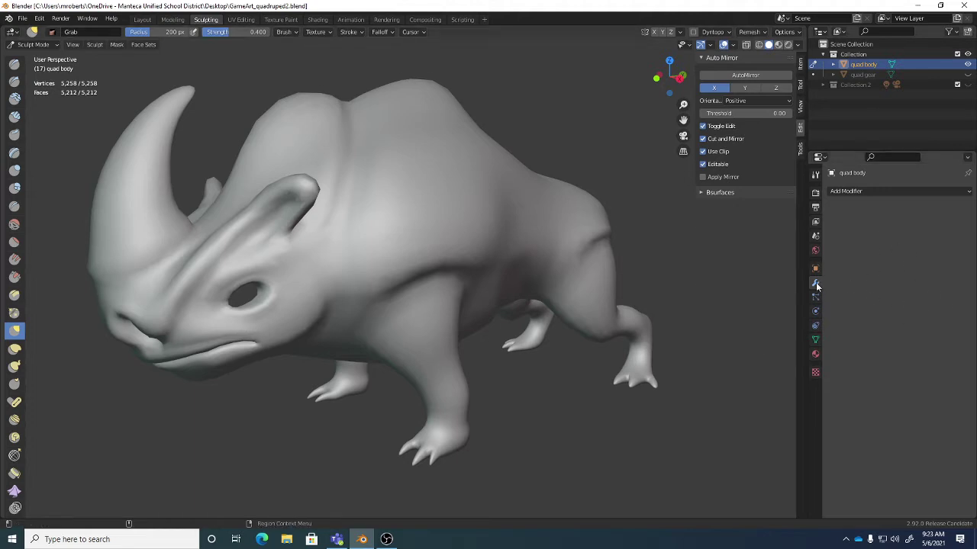
Add a Multiresolution modifier to the quad body.
left_click(860, 192)
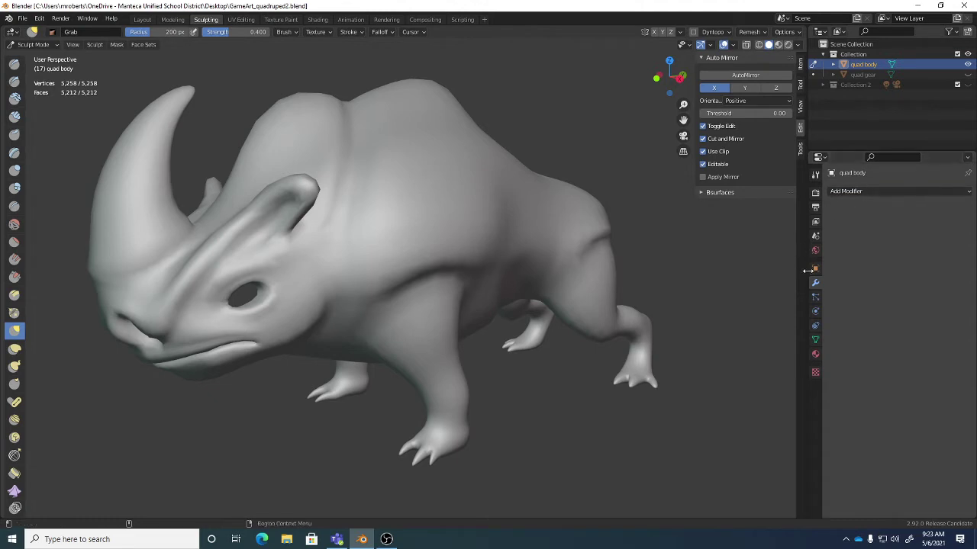
left_click(888, 191)
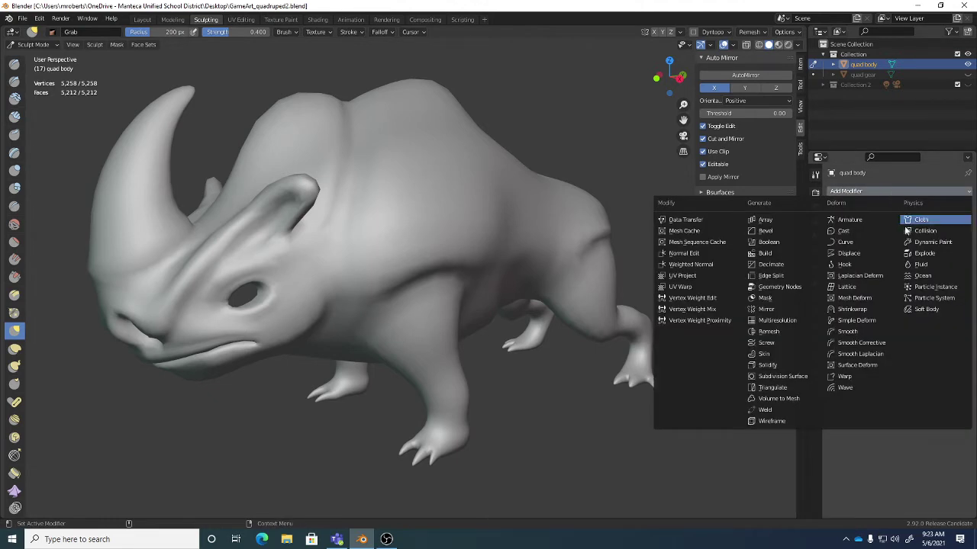
left_click(779, 321)
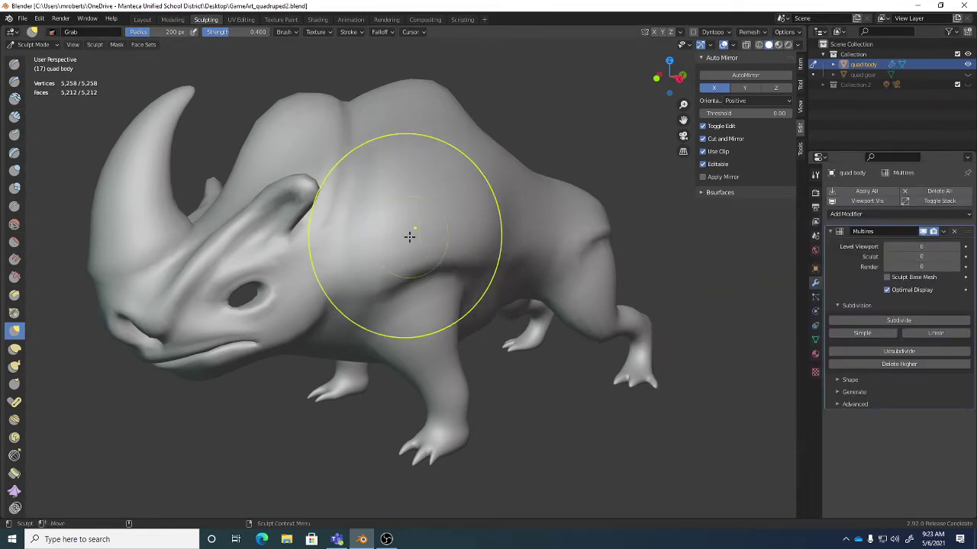
left_click_drag(458, 283, 454, 285)
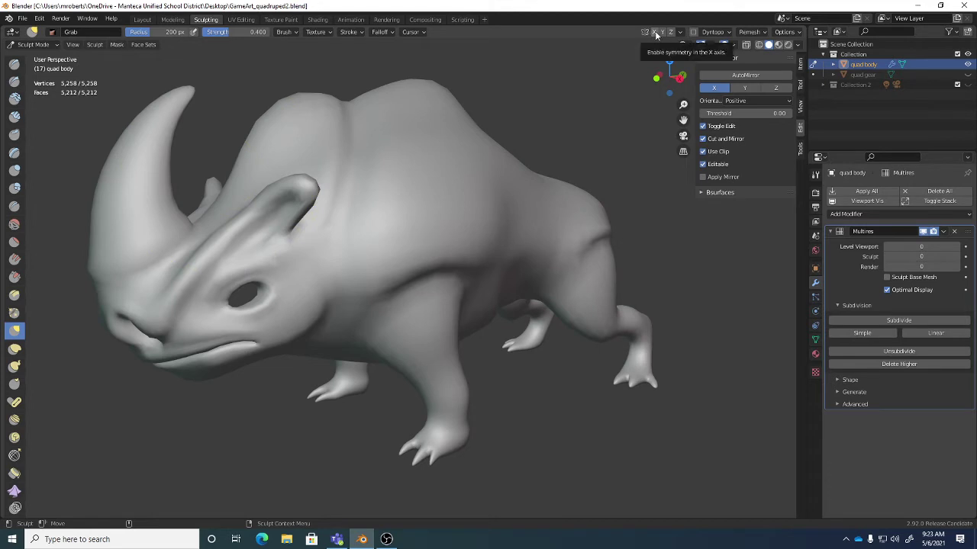
mouse_move(530, 201)
middle_mouse_down()
mouse_move(571, 214)
mouse_move(544, 193)
middle_mouse_up()
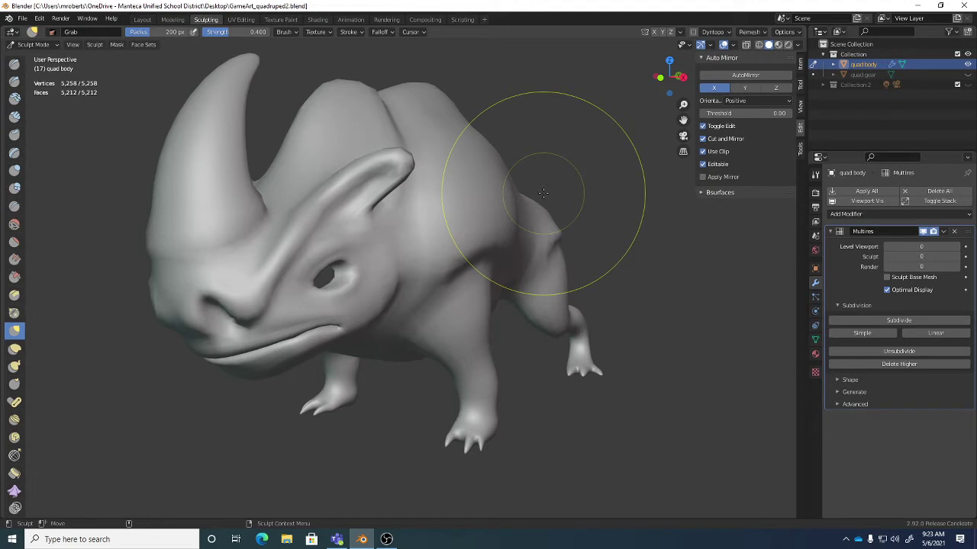
mouse_move(448, 254)
left_mouse_down()
mouse_move(399, 279)
mouse_move(458, 272)
left_mouse_up()
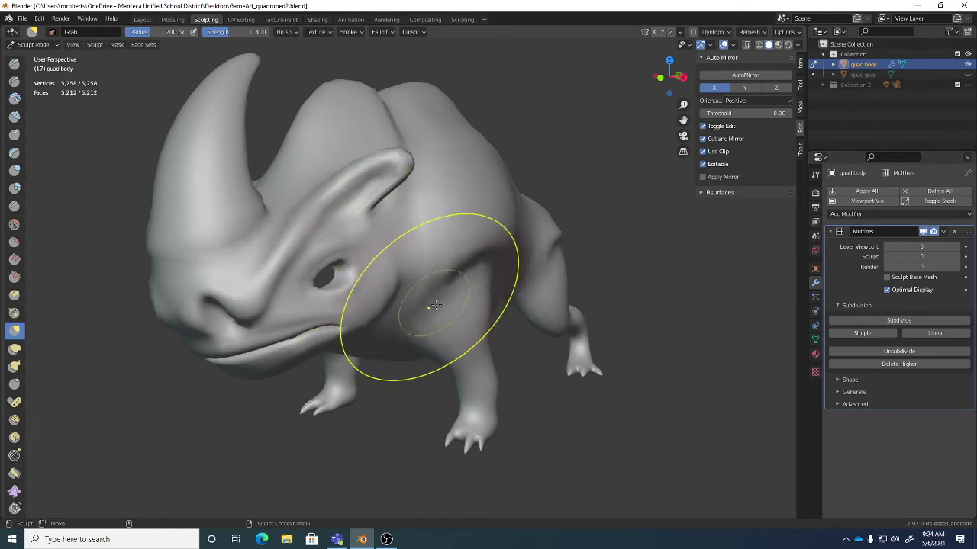
key("Tab")
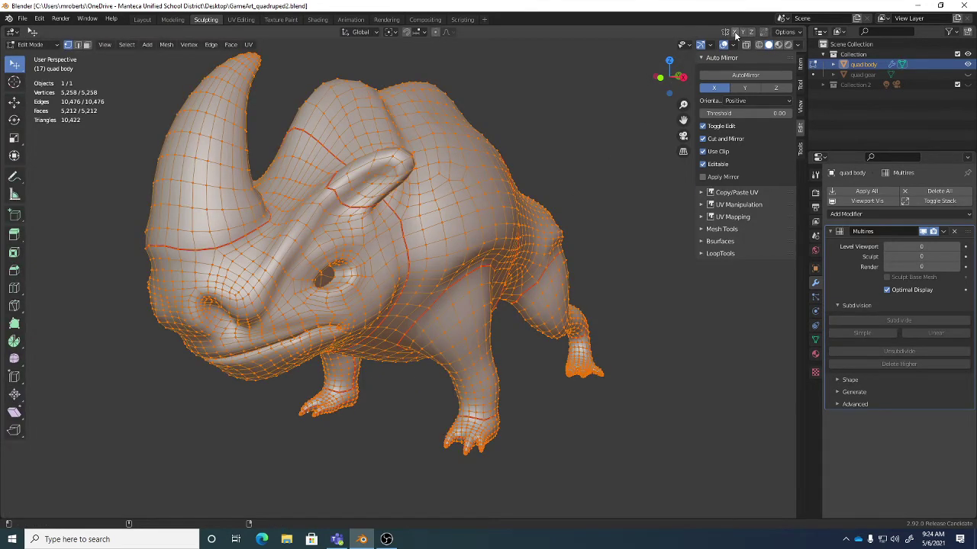
key("2")
key("3")
key("alt+a")
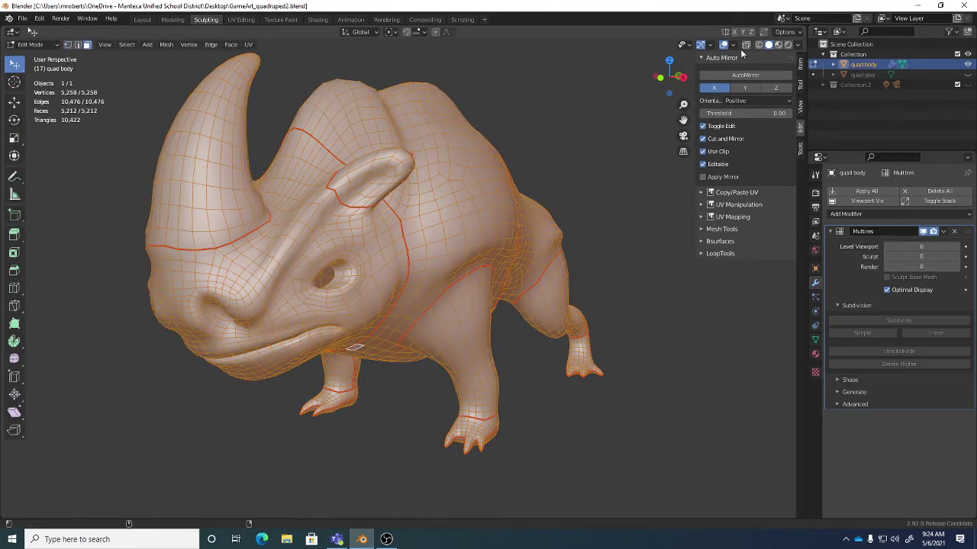
key("Tab")
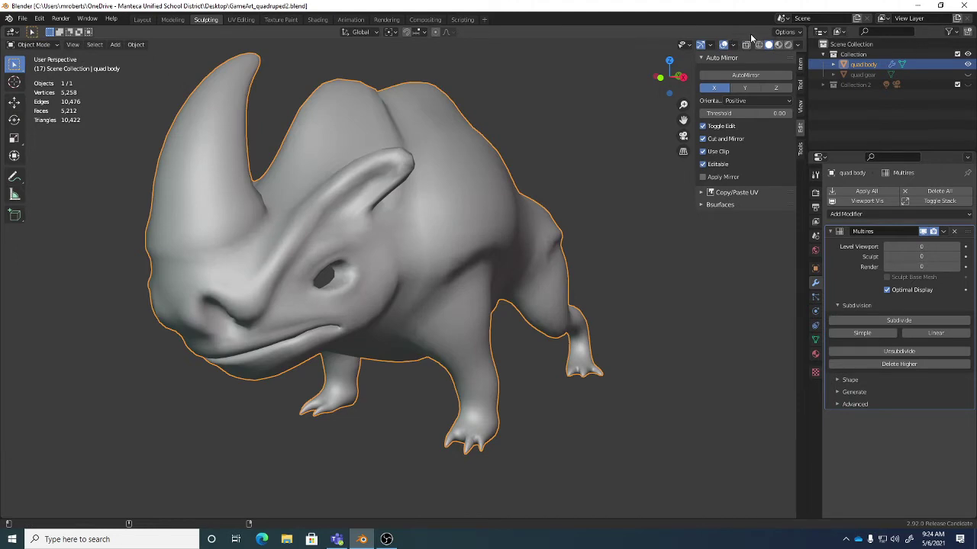
key("Tab")
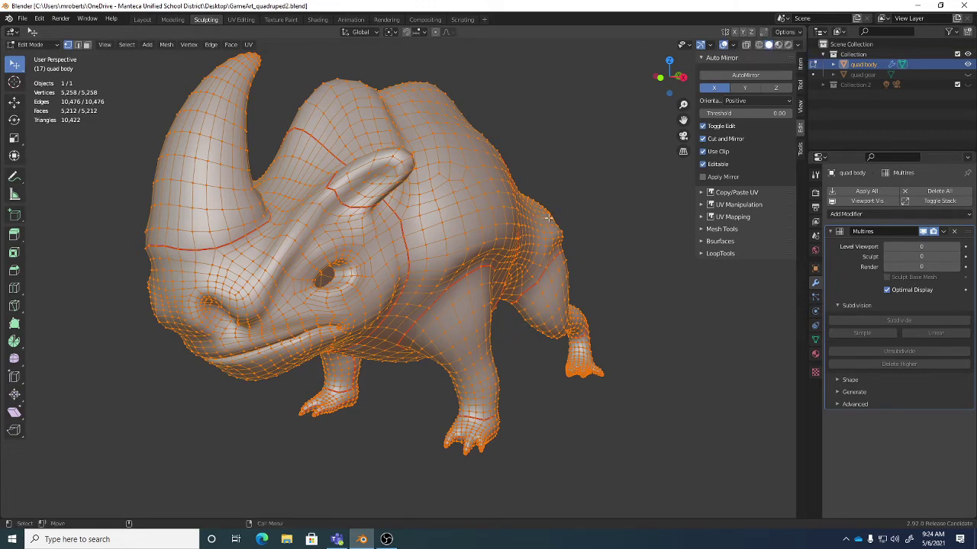
key("Tab")
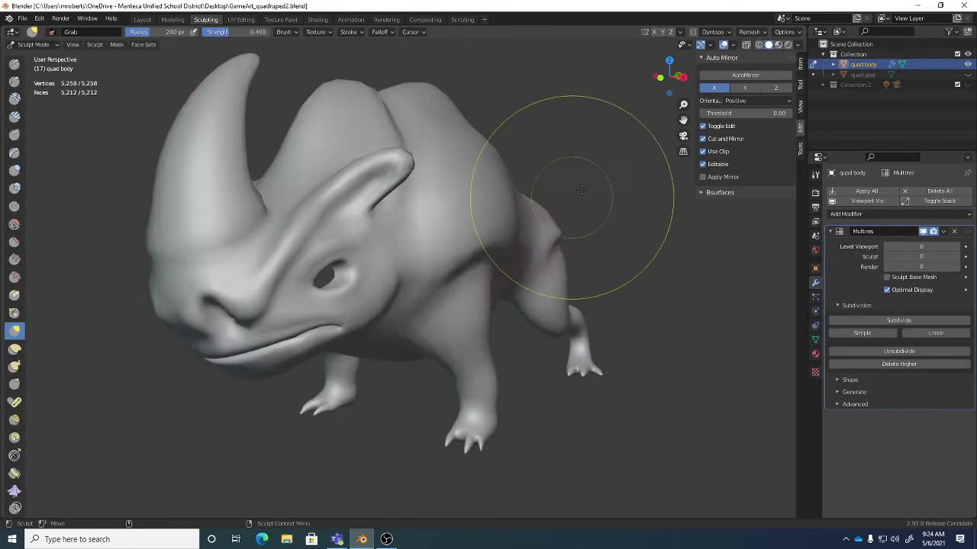
Turn on X-axis sculpt symmetry and subdivide the quad body's Multires modifier three times.
left_click(654, 32)
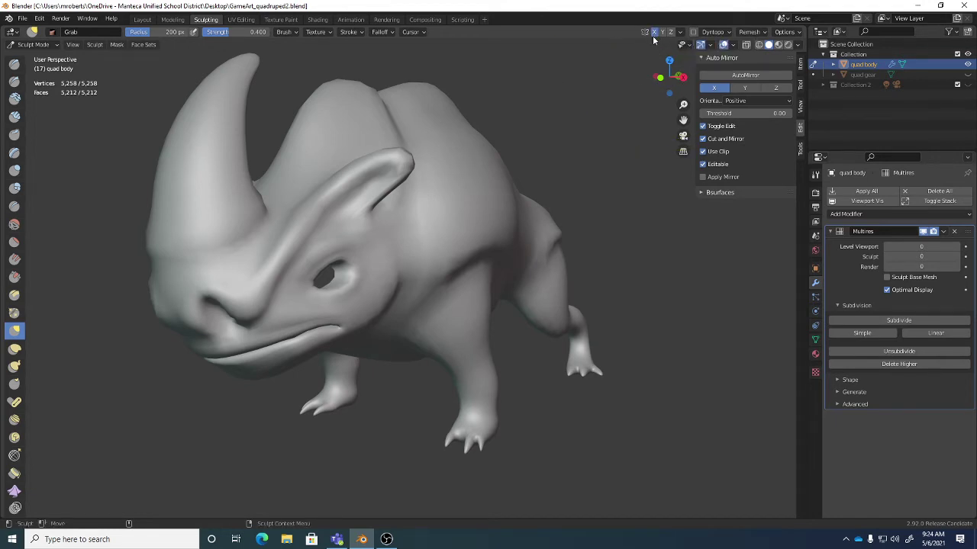
mouse_move(450, 232)
left_mouse_down()
mouse_move(454, 259)
mouse_move(483, 240)
left_mouse_up()
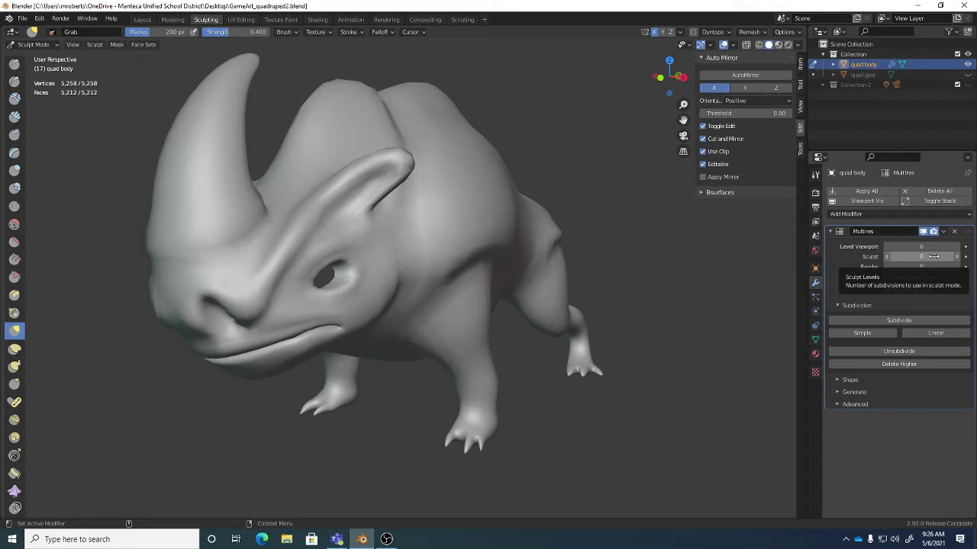
left_click(907, 321)
left_click(908, 321)
left_click(907, 322)
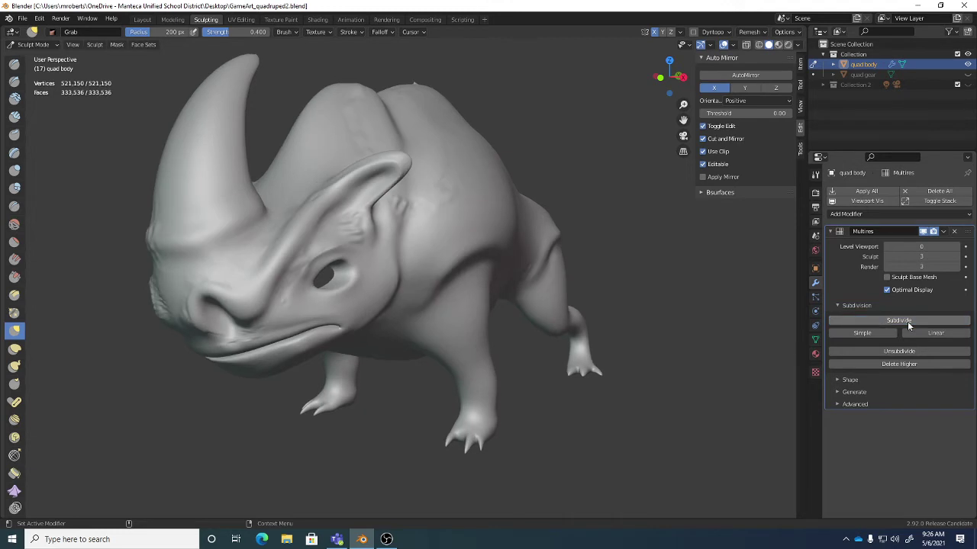
middle_click_drag(501, 316, 554, 282)
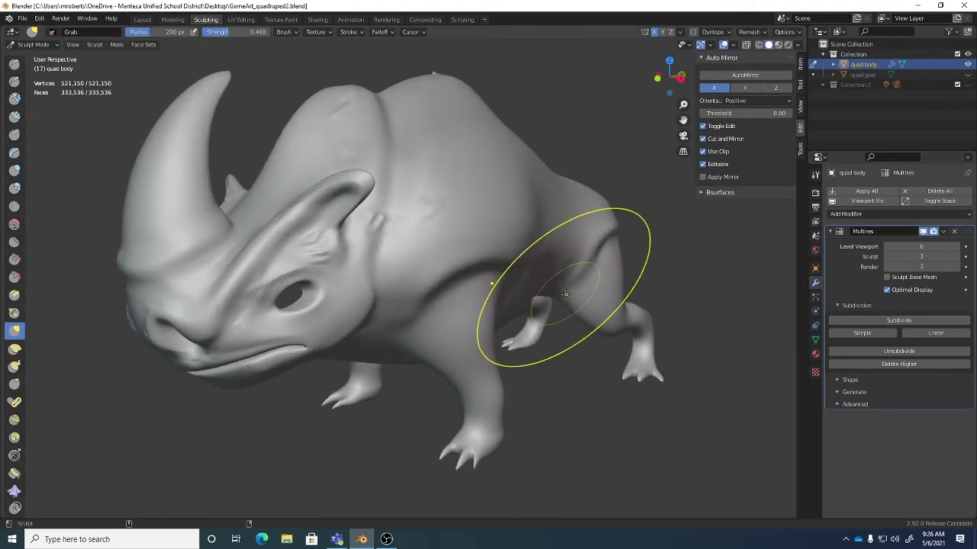
Set the Multires viewport level to 3, and step the sculpt level down to 1 and back up to 3.
left_click(886, 258)
left_click(886, 259)
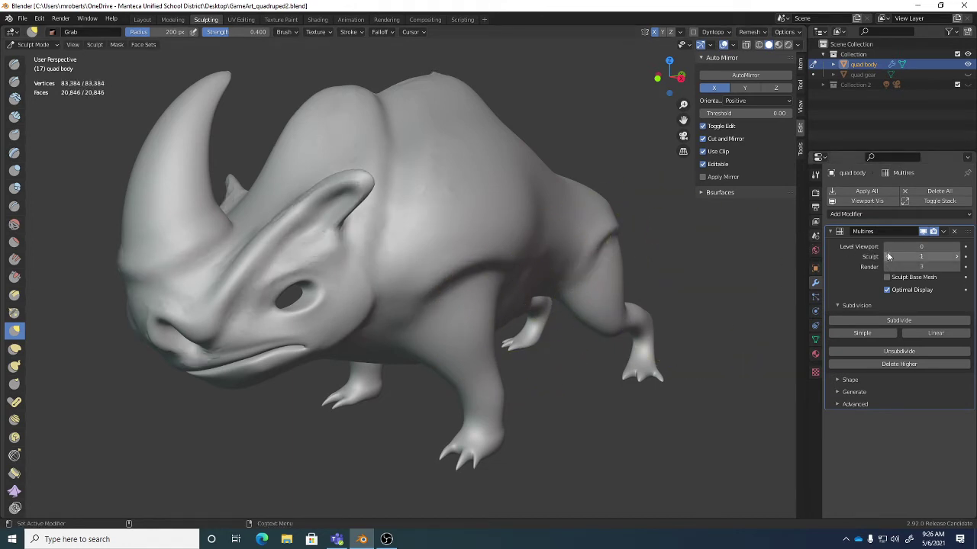
left_click(956, 248)
left_click(956, 248)
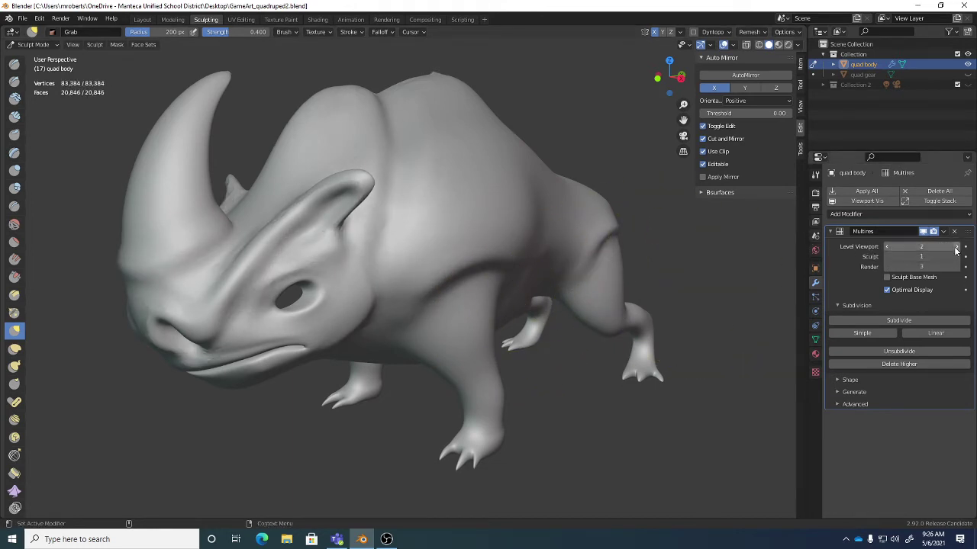
left_click(957, 259)
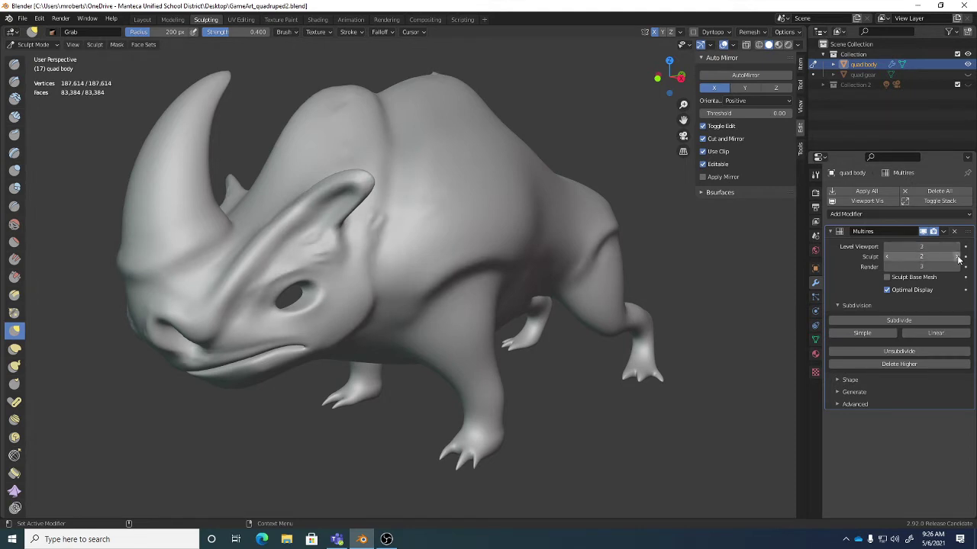
left_click(958, 258)
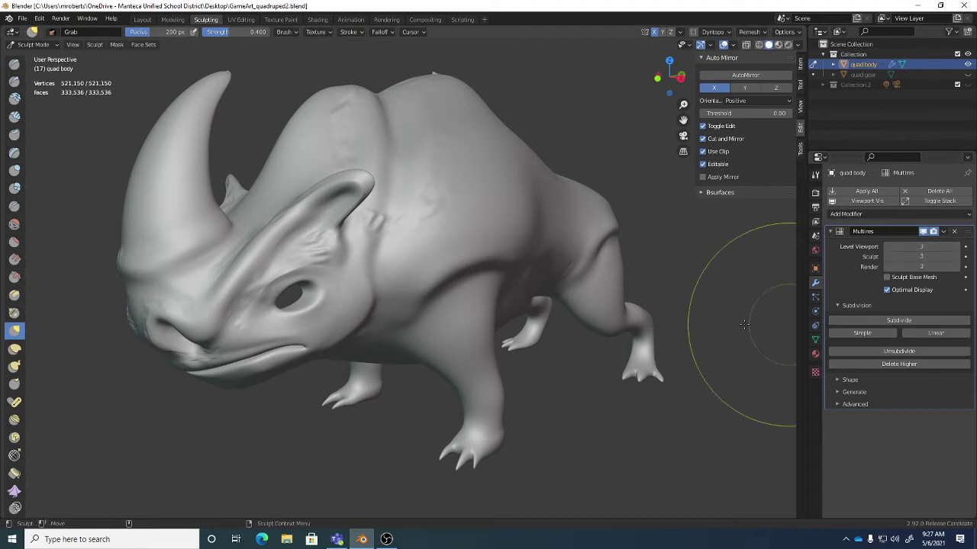
Inspect the sculpted surface of the quad body's head and shoulders from the side, the front and above.
middle_click_drag(462, 218, 521, 251)
left_click_drag(574, 248, 572, 250)
middle_click_drag(389, 265, 453, 284)
mouse_move(336, 232)
left_mouse_down()
mouse_move(313, 254)
mouse_move(345, 246)
left_mouse_up()
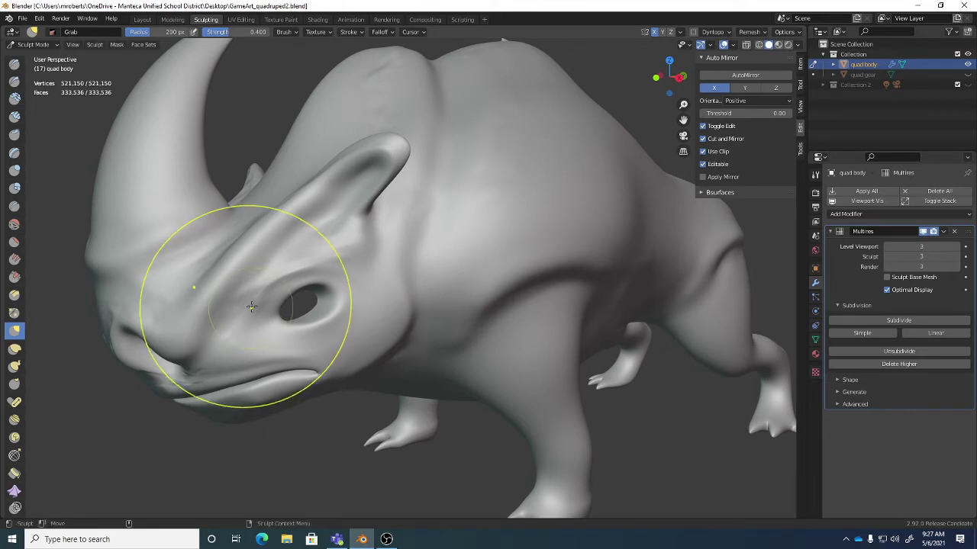
middle_click_drag(252, 305, 327, 295)
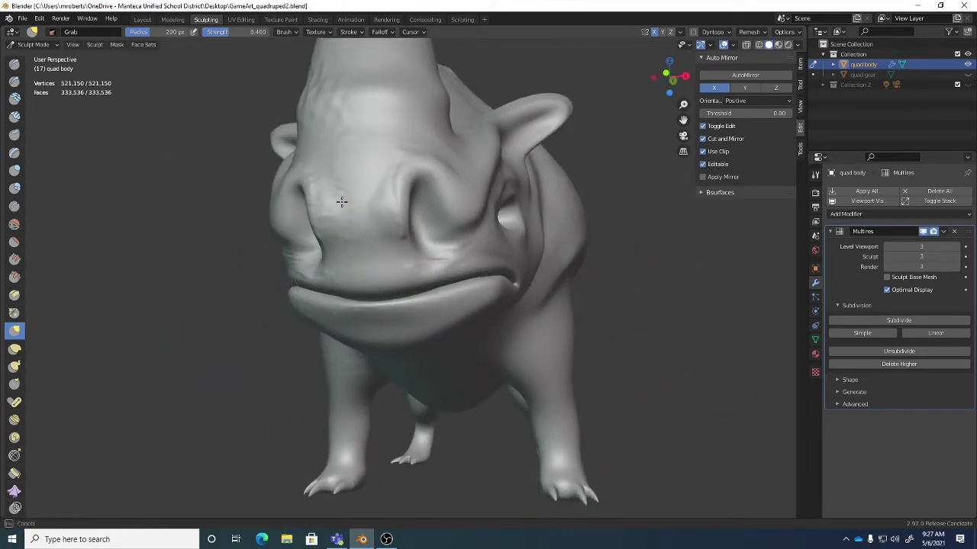
middle_click_drag(392, 175, 437, 211)
key("ctrl+z")
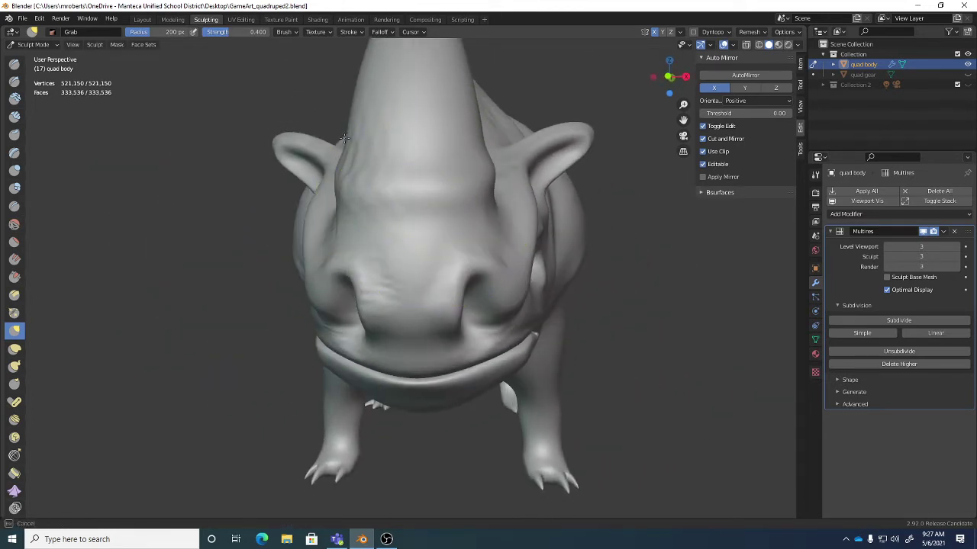
middle_click_drag(485, 255, 277, 268)
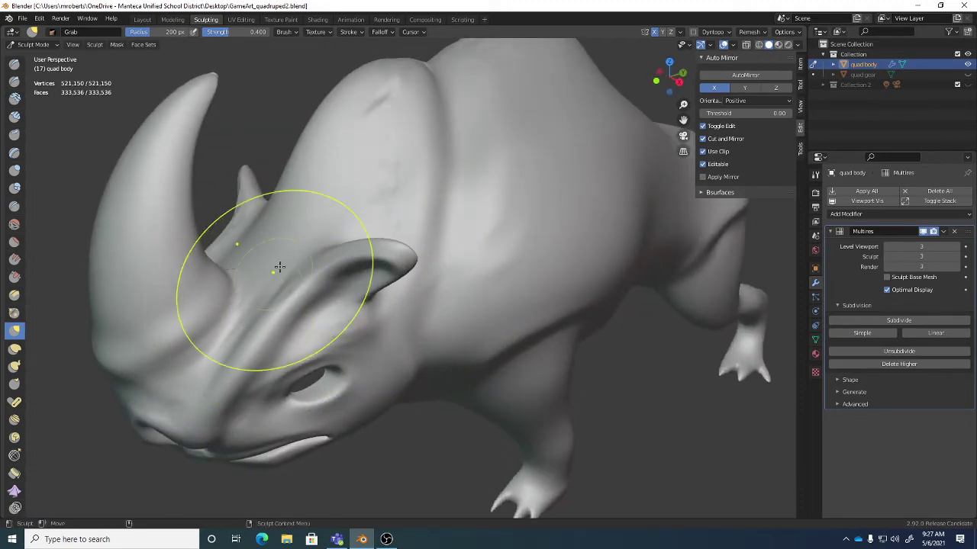
Remove the Multires modifier from the quad body and add a fresh Multiresolution modifier.
left_click(954, 232)
middle_click_drag(800, 267, 782, 239)
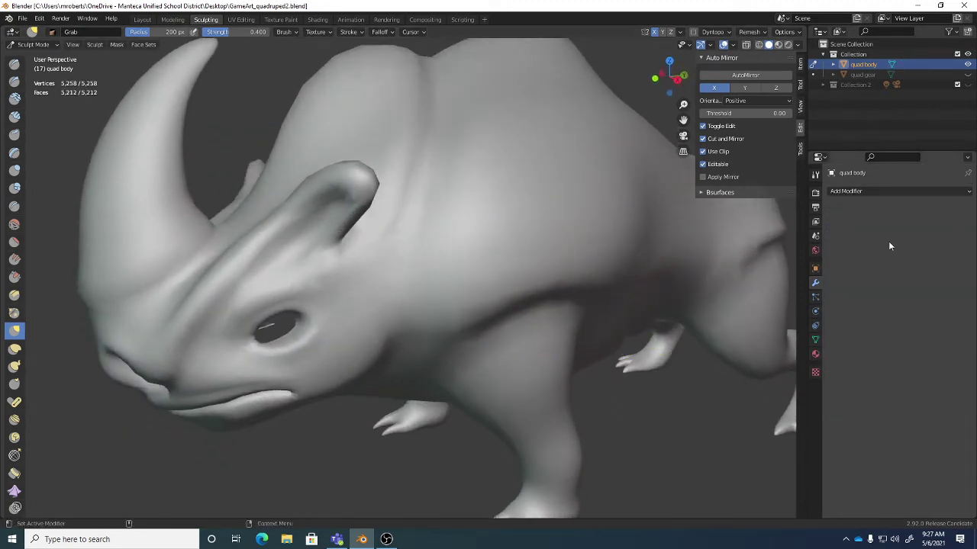
left_click(900, 191)
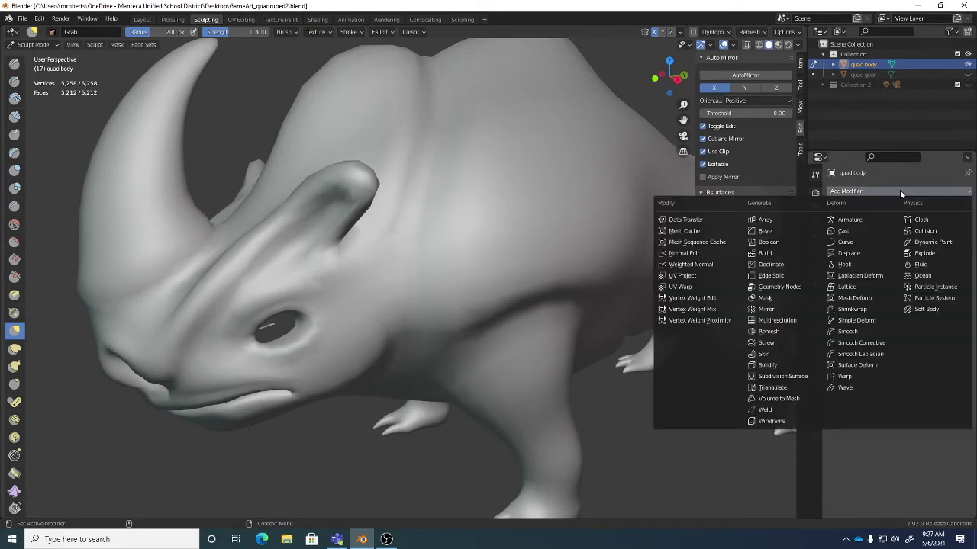
left_click(776, 325)
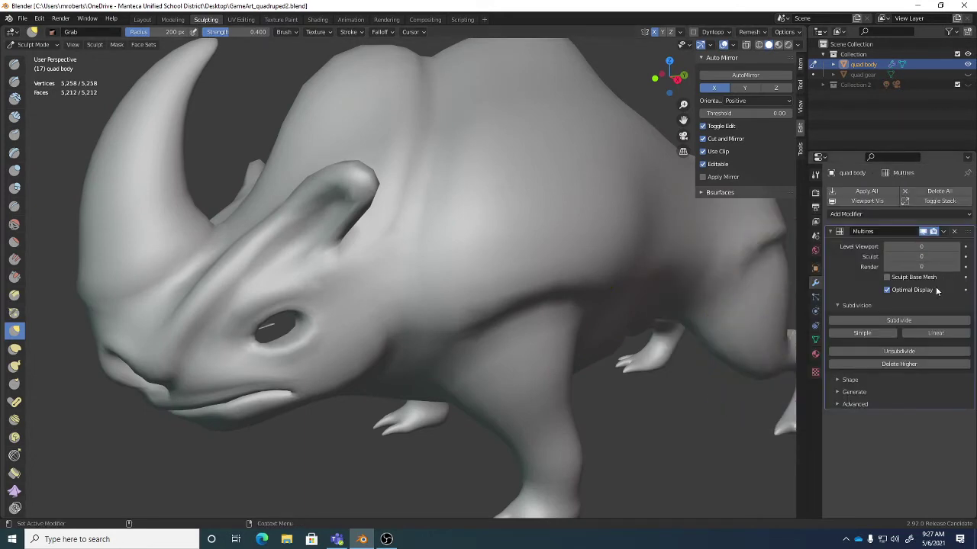
Subdivide the new Multires modifier three times and raise its viewport level to 3.
left_click(899, 320)
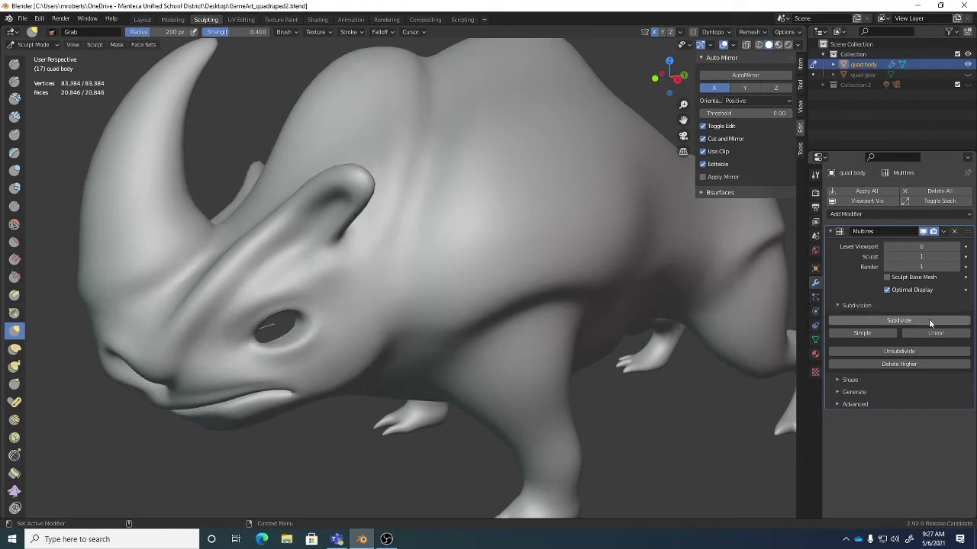
mouse_move(420, 300)
middle_mouse_down()
mouse_move(538, 313)
mouse_move(534, 302)
mouse_move(550, 290)
mouse_move(606, 290)
mouse_move(563, 299)
mouse_move(649, 305)
middle_mouse_up()
left_click(899, 322)
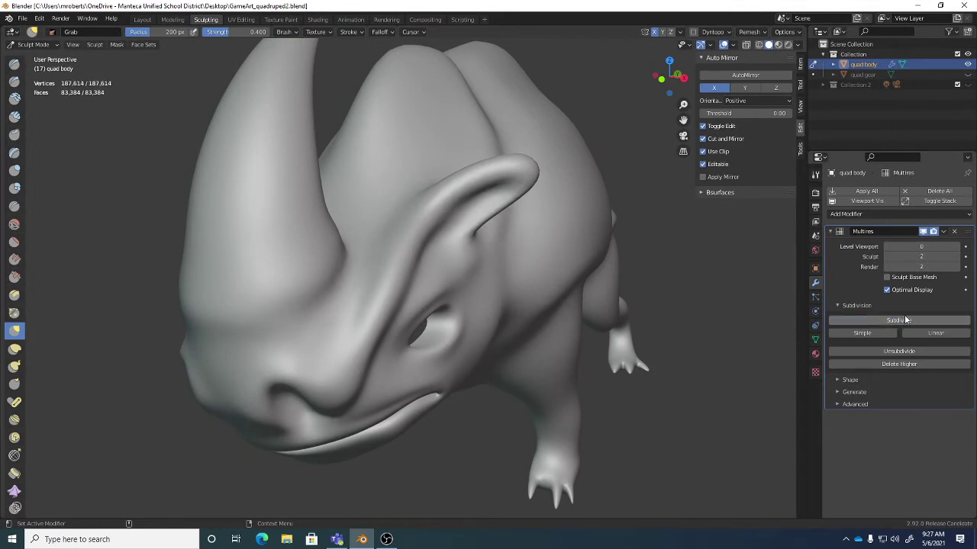
left_click_drag(921, 246, 958, 247)
mouse_move(519, 281)
middle_mouse_down()
mouse_move(615, 277)
mouse_move(476, 274)
mouse_move(547, 269)
mouse_move(518, 270)
middle_mouse_up()
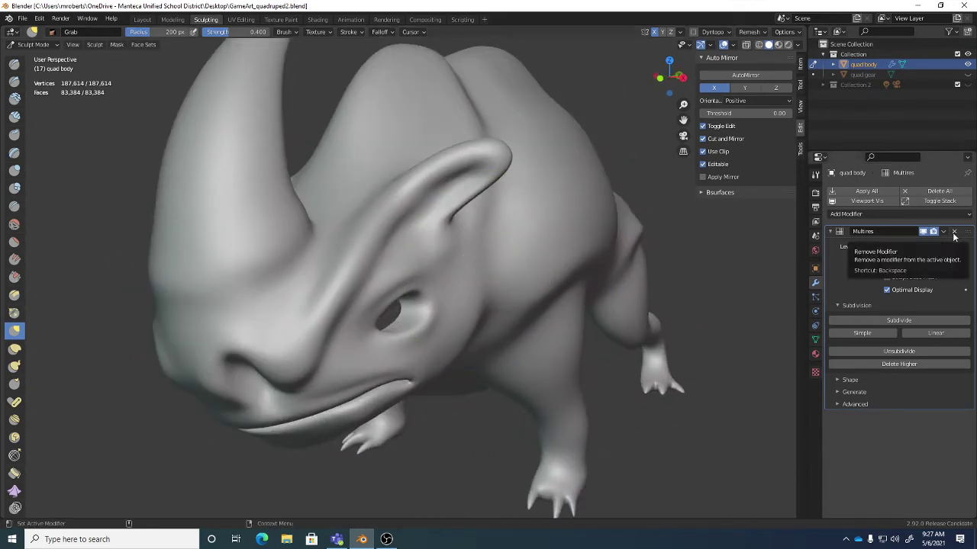
mouse_move(447, 301)
middle_mouse_down()
mouse_move(571, 283)
mouse_move(594, 315)
mouse_move(453, 301)
mouse_move(457, 290)
middle_mouse_up()
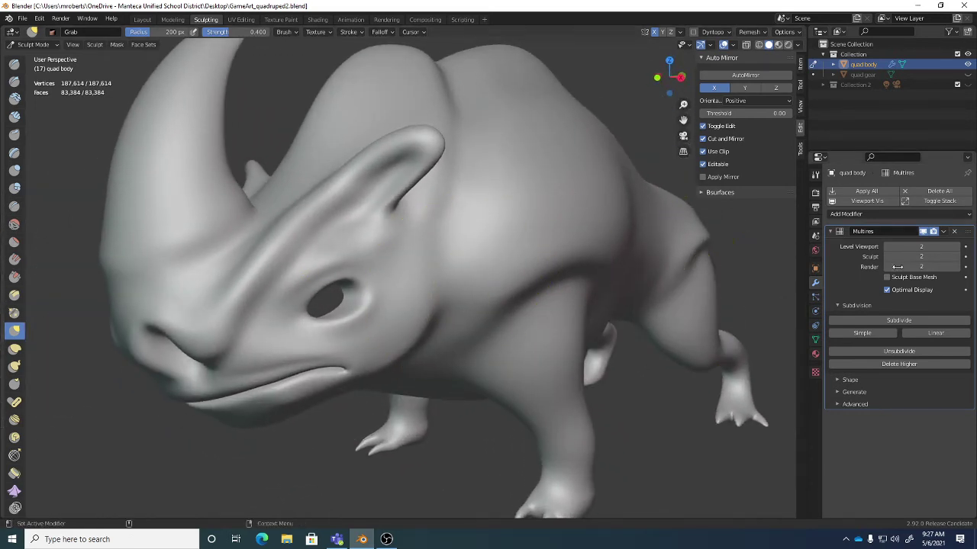
left_click(922, 320)
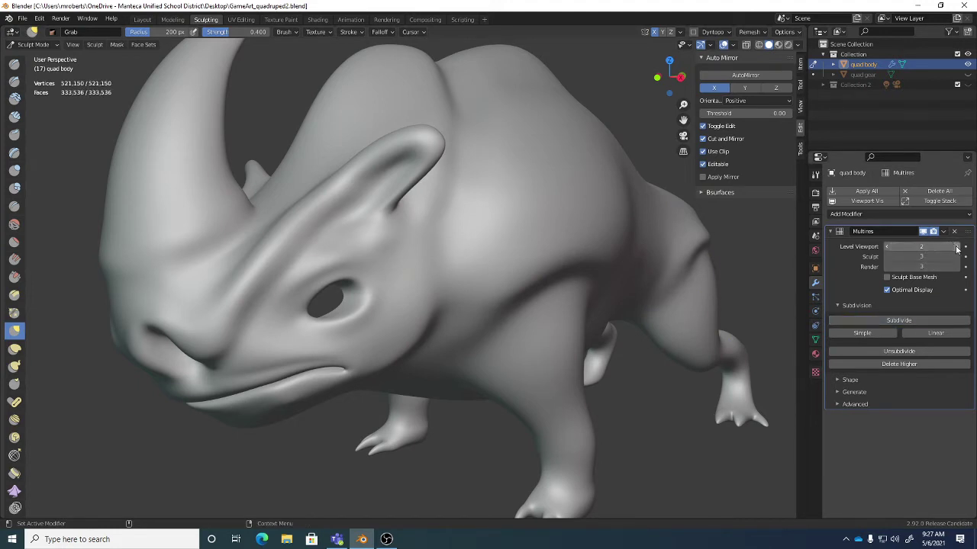
left_click(957, 248)
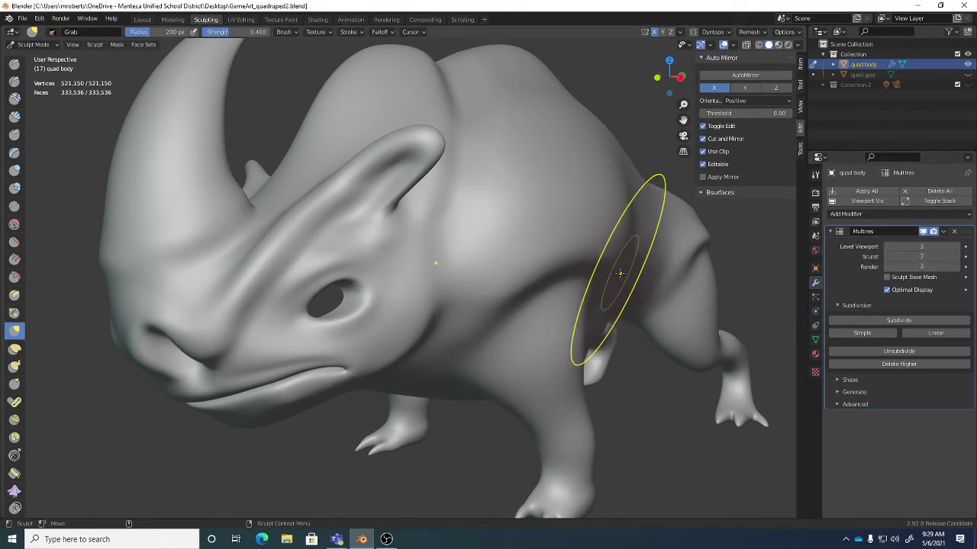
Compare the quad body's Multires sculpt levels by stepping between 3 and 0 twice, ending at level 3.
middle_click_drag(610, 251, 589, 279)
middle_click_drag(517, 251, 514, 246)
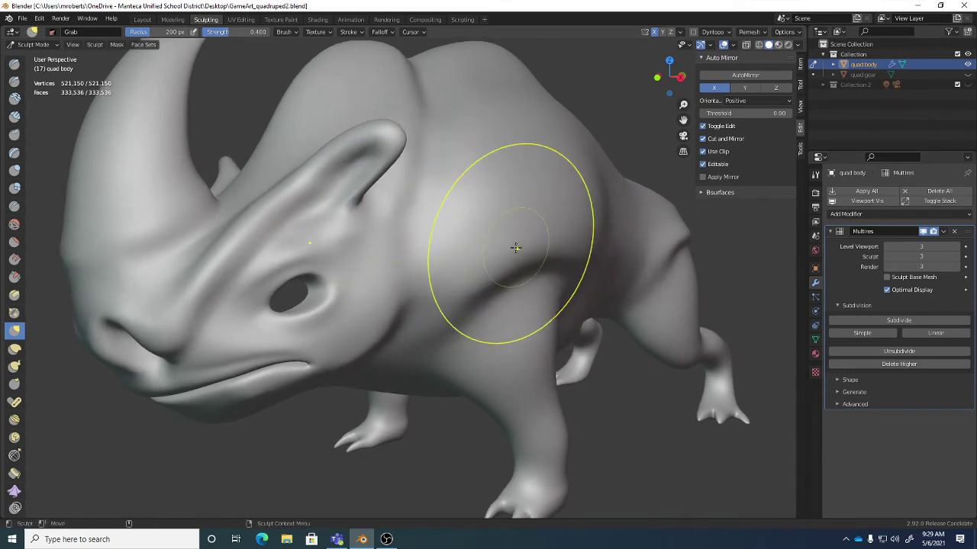
key("ctrl+2")
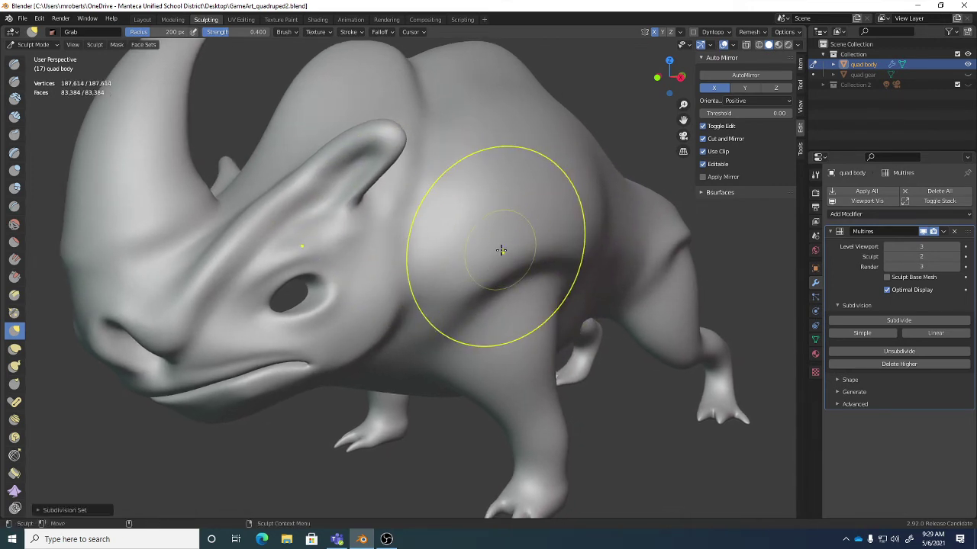
key("ctrl+1")
key("ctrl+0")
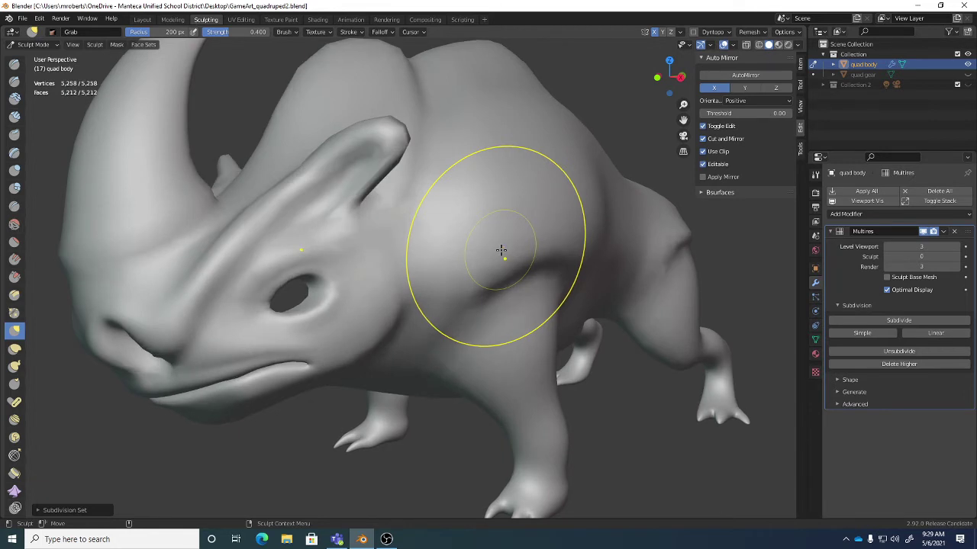
key("ctrl+1")
key("ctrl+2")
key("ctrl+3")
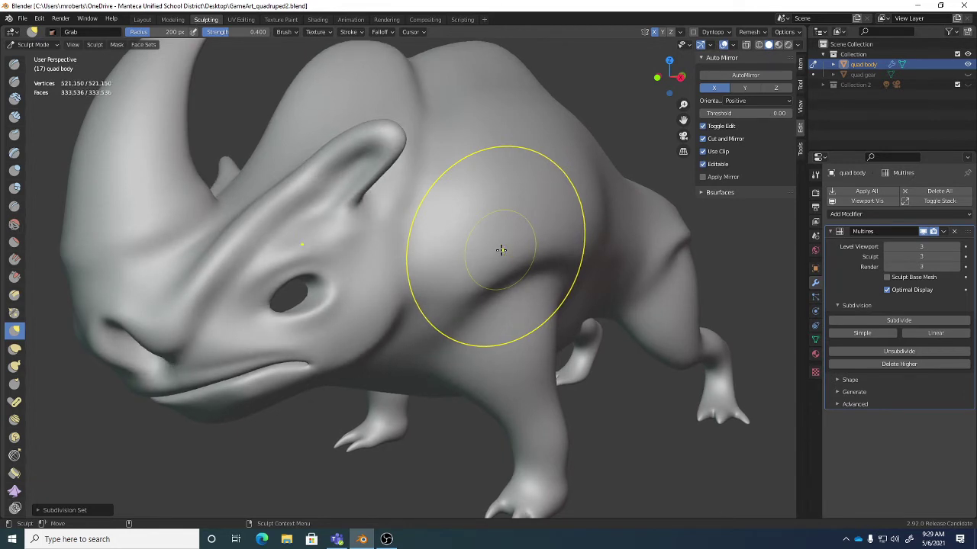
key("ctrl+0")
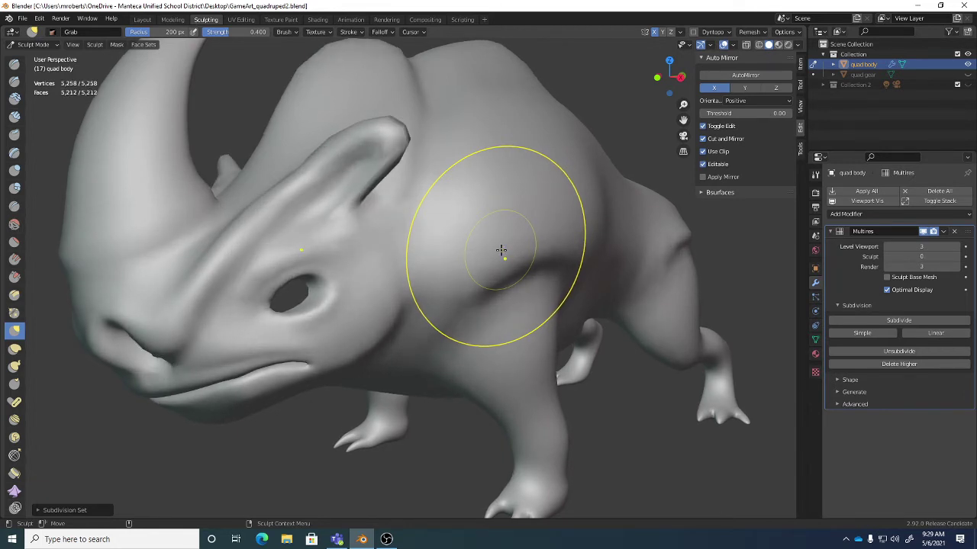
key("ctrl+1")
key("ctrl+2")
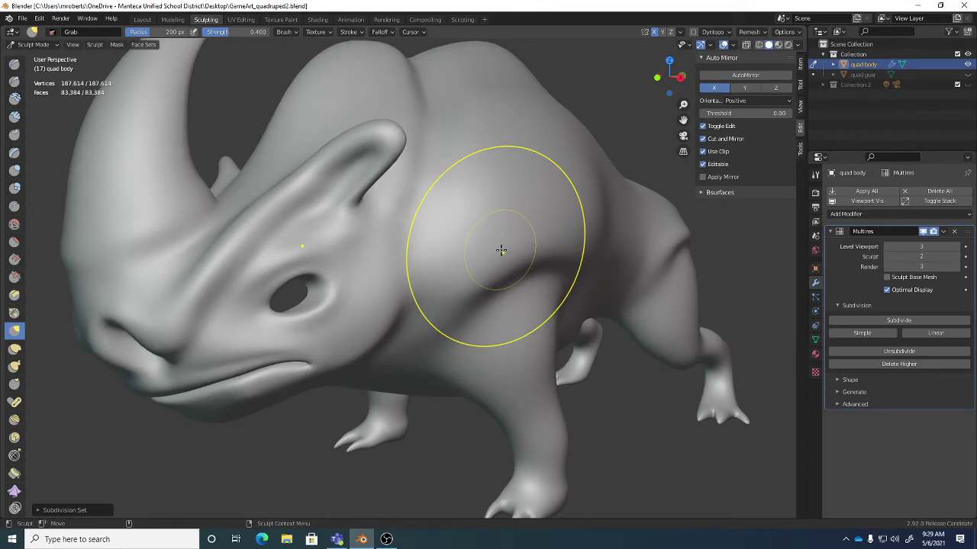
key("ctrl+3")
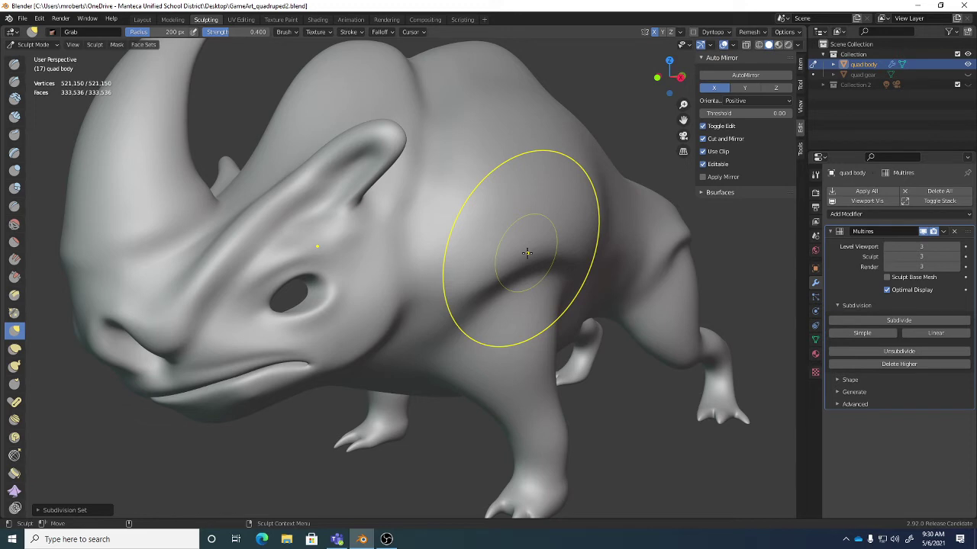
mouse_move(526, 253)
left_mouse_down()
mouse_move(514, 283)
mouse_move(510, 262)
left_mouse_up()
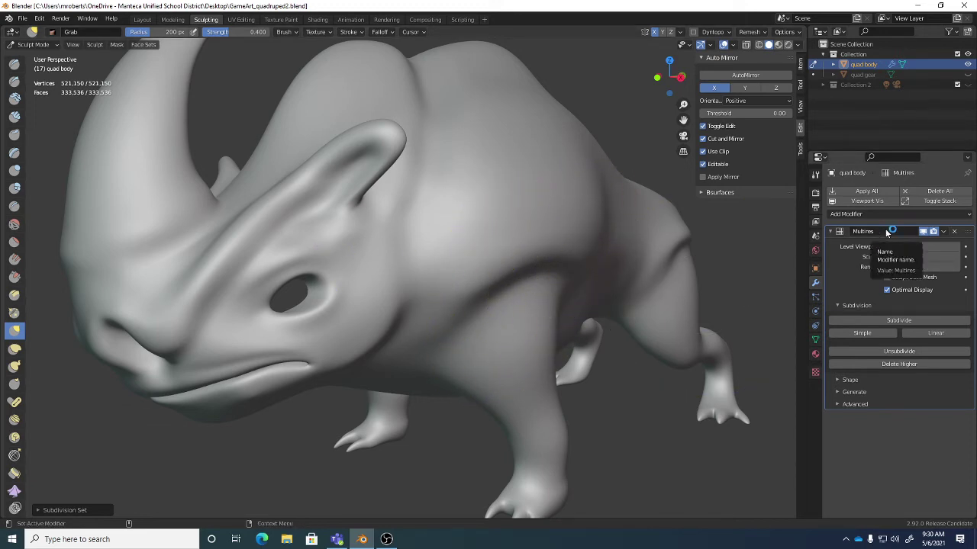
mouse_move(566, 371)
left_mouse_down()
mouse_move(512, 316)
mouse_move(524, 316)
left_mouse_up()
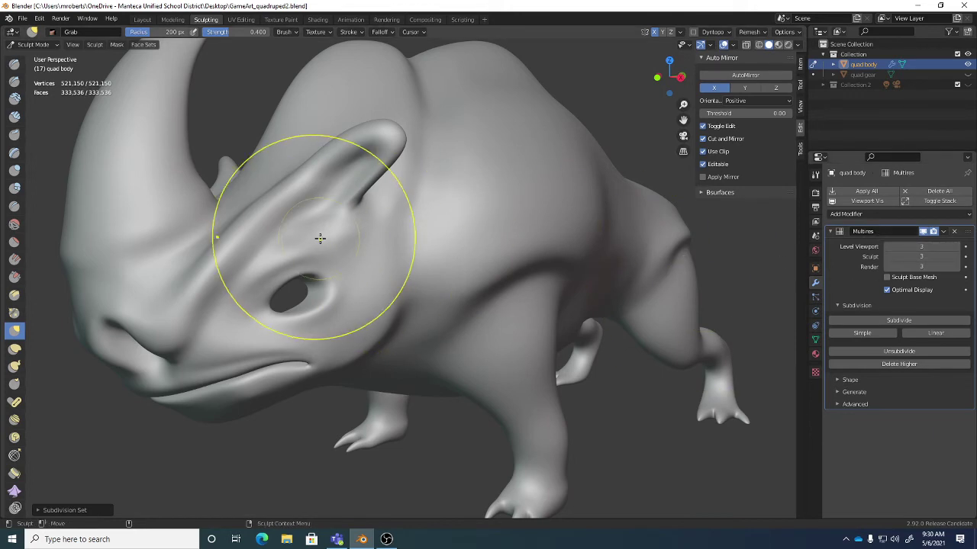
mouse_move(321, 236)
middle_mouse_down()
mouse_move(312, 232)
mouse_move(332, 231)
middle_mouse_up()
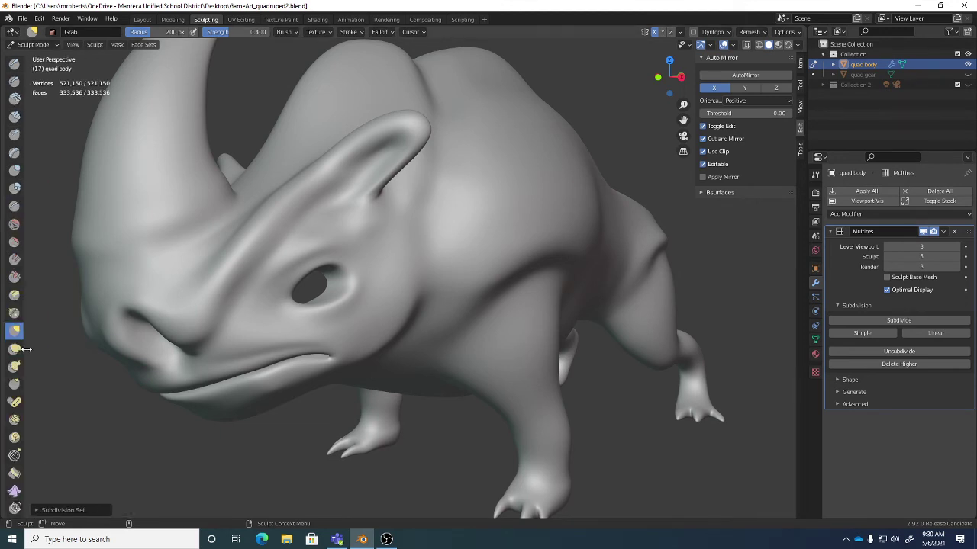
Widen the brush toolbar to two columns and switch to the Draw brush.
left_click_drag(32, 349, 48, 349)
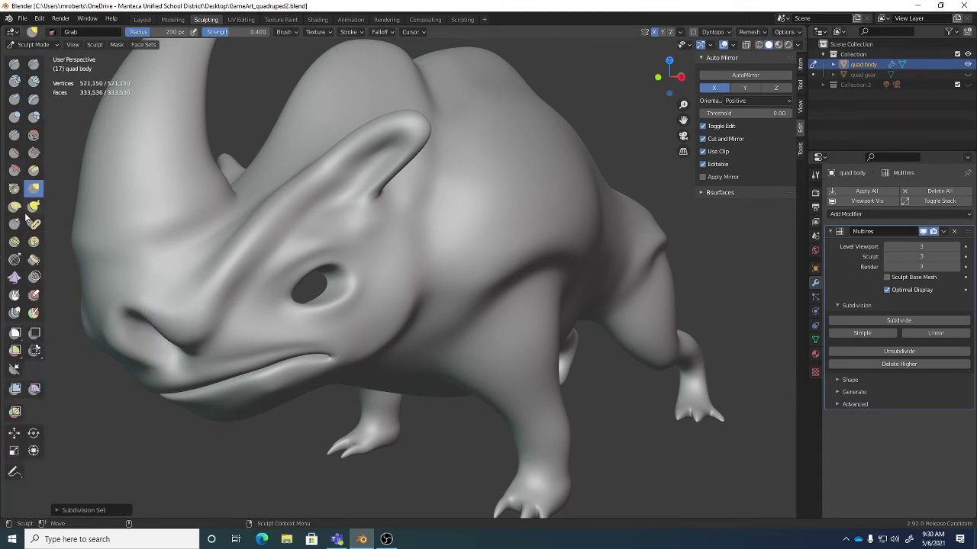
left_click(14, 64)
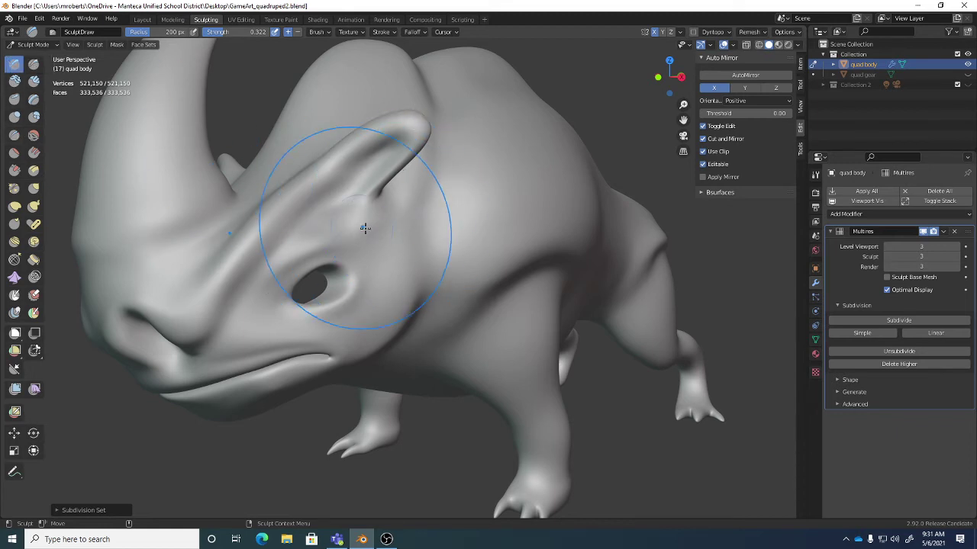
middle_click_drag(338, 211, 359, 229)
Reduce the Draw brush's radius to 63 px.
key("f")
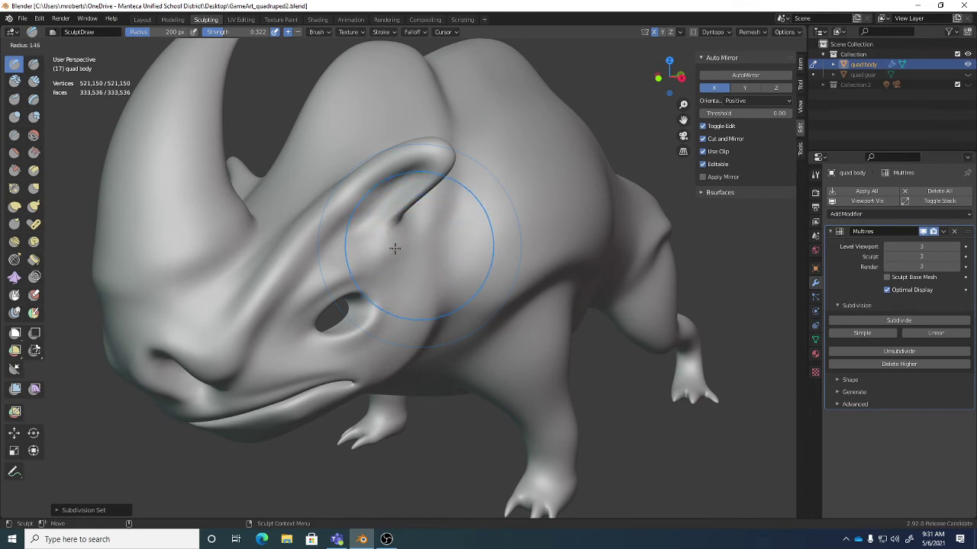
left_click(395, 249)
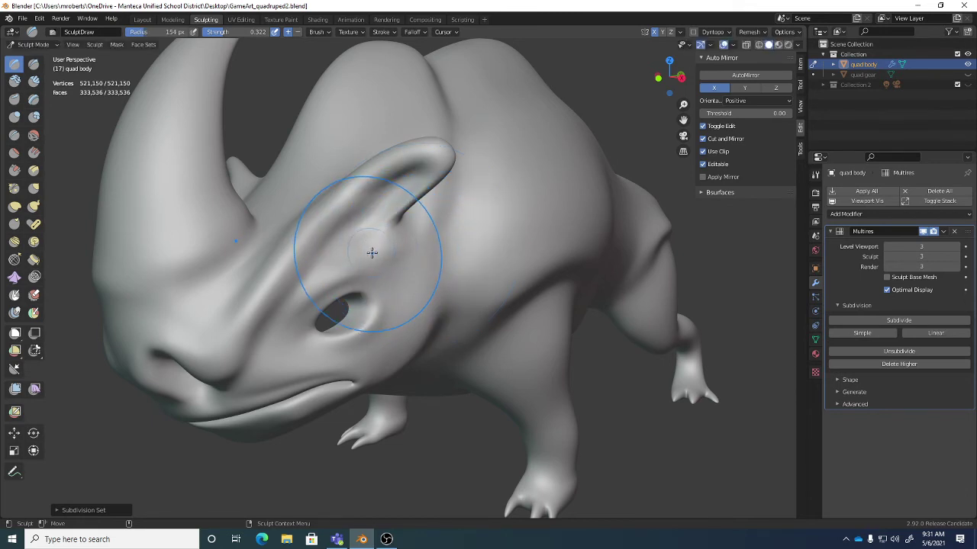
key("bracketleft")
key("bracketleft")
key("bracketleft")
key("bracketleft")
key("bracketleft")
key("bracketleft")
key("bracketleft")
key("bracketleft")
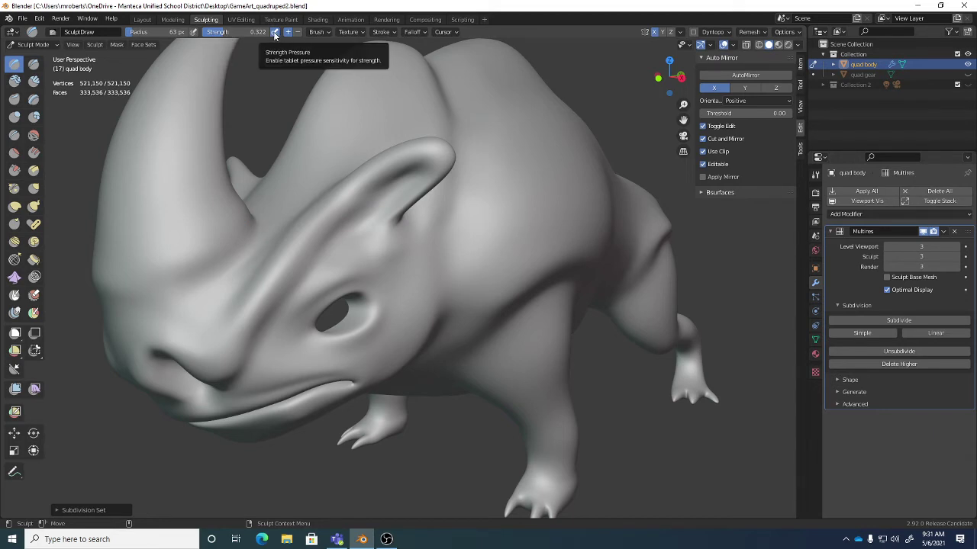
left_click(274, 32)
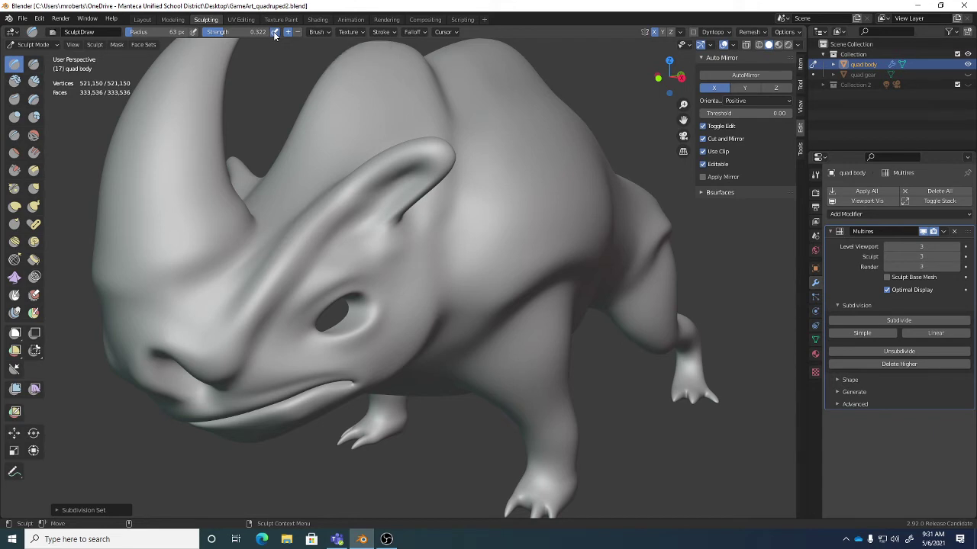
Build up the rim of the quad body's ear with Draw strokes along its upper edge and around the tip.
mouse_move(360, 212)
middle_mouse_down()
mouse_move(342, 196)
mouse_move(405, 218)
mouse_move(399, 196)
middle_mouse_up()
scroll(343, 196, "up", 3)
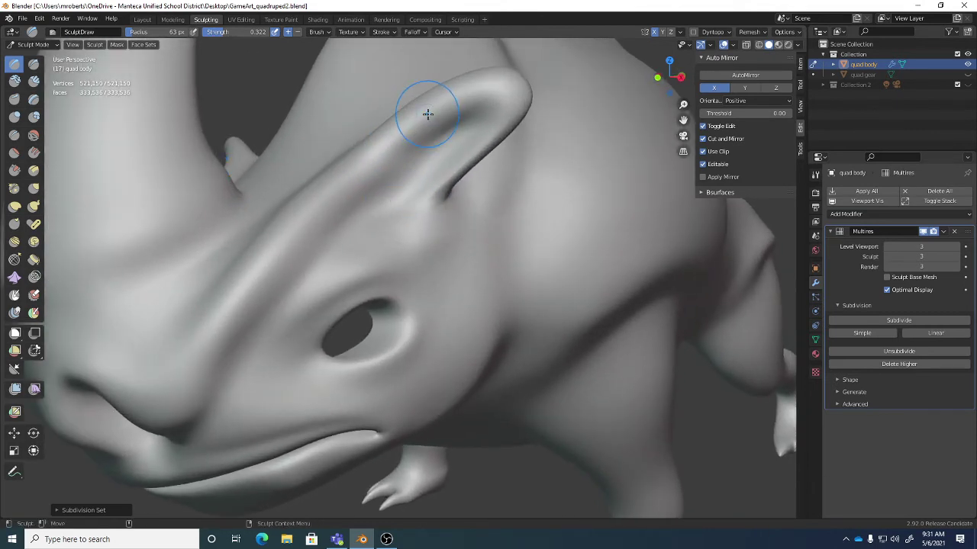
mouse_move(432, 115)
left_mouse_down()
mouse_move(325, 198)
mouse_move(362, 167)
mouse_move(359, 192)
mouse_move(283, 236)
mouse_move(271, 226)
mouse_move(244, 279)
mouse_move(387, 148)
mouse_move(479, 89)
left_mouse_up()
scroll(479, 89, "up", 5)
mouse_move(493, 145)
middle_mouse_down()
mouse_move(461, 301)
mouse_move(476, 93)
mouse_move(497, 127)
middle_mouse_up()
mouse_move(496, 126)
left_mouse_down()
mouse_move(473, 144)
mouse_move(483, 119)
mouse_move(452, 140)
mouse_move(509, 115)
mouse_move(501, 147)
mouse_move(511, 131)
mouse_move(499, 119)
mouse_move(532, 136)
mouse_move(514, 98)
mouse_move(523, 131)
mouse_move(499, 177)
mouse_move(412, 282)
left_mouse_up()
middle_click_drag(412, 282, 328, 277)
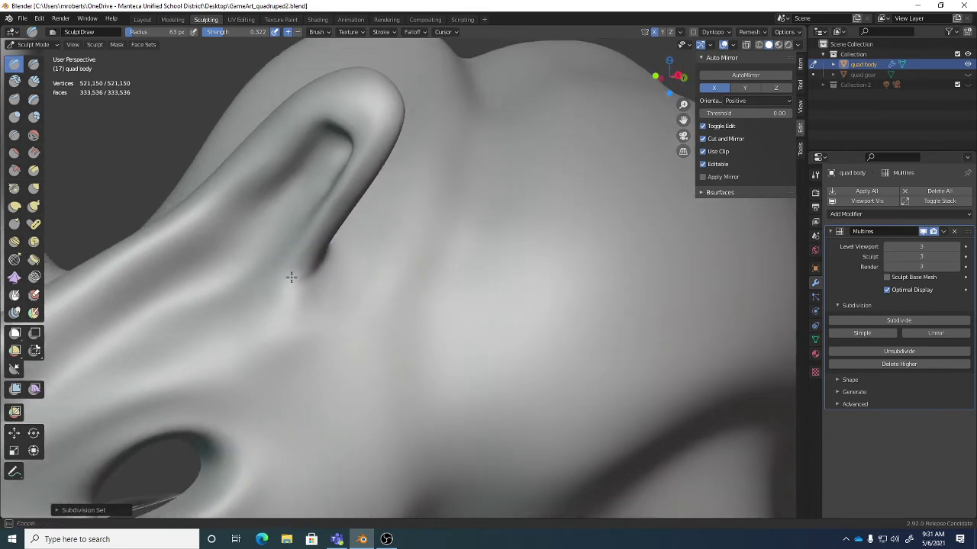
Raise a rounded lobe at the ear's base and build up the ridge running from the ear toward the snout.
mouse_move(303, 274)
left_mouse_down()
mouse_move(301, 283)
mouse_move(285, 275)
mouse_move(299, 306)
mouse_move(296, 278)
left_mouse_up()
mouse_move(295, 305)
middle_mouse_down()
mouse_move(328, 310)
mouse_move(348, 271)
middle_mouse_up()
mouse_move(348, 271)
left_mouse_down()
mouse_move(437, 176)
mouse_move(364, 270)
mouse_move(336, 255)
mouse_move(393, 187)
mouse_move(333, 211)
mouse_move(338, 234)
mouse_move(268, 269)
mouse_move(331, 247)
mouse_move(196, 333)
left_mouse_up()
middle_click_drag(196, 334, 277, 298, "shift")
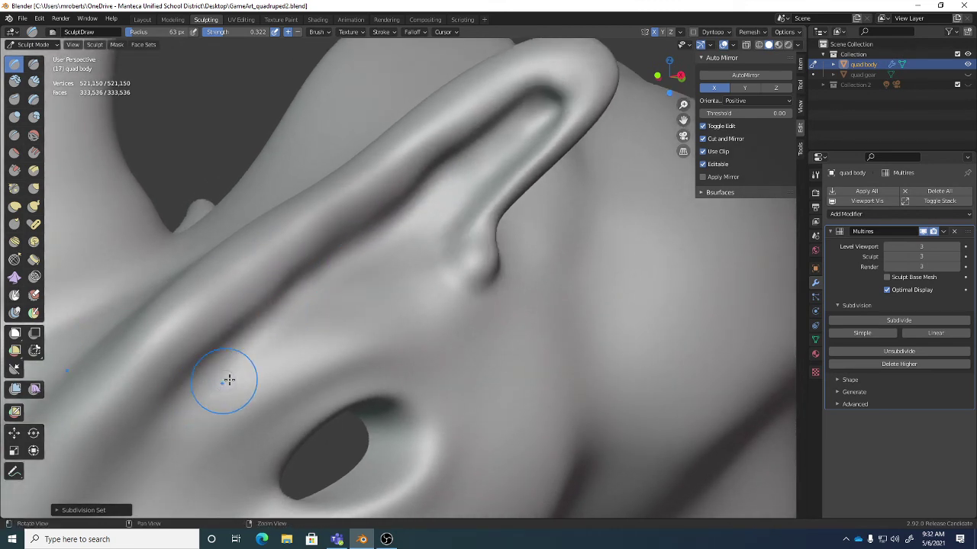
middle_click_drag(227, 379, 335, 307)
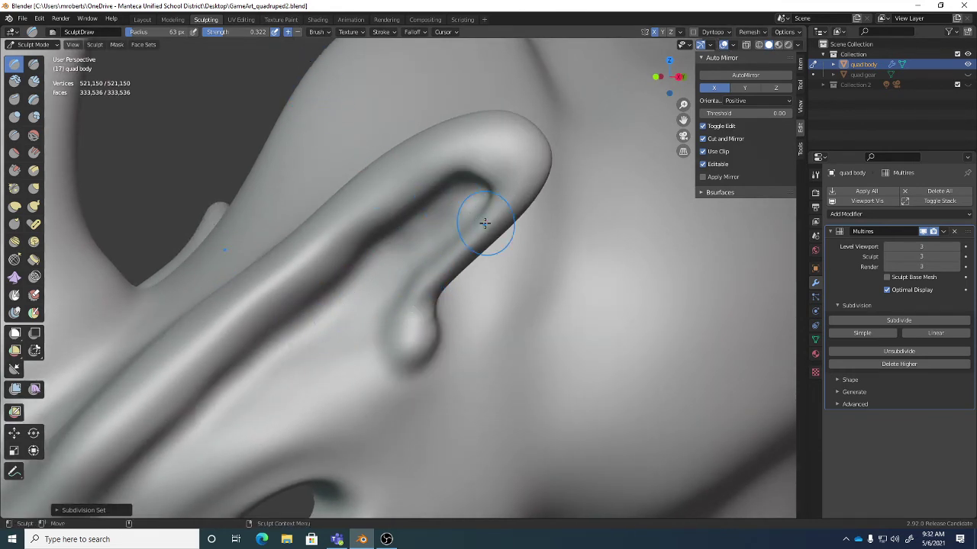
middle_click_drag(428, 204, 359, 226)
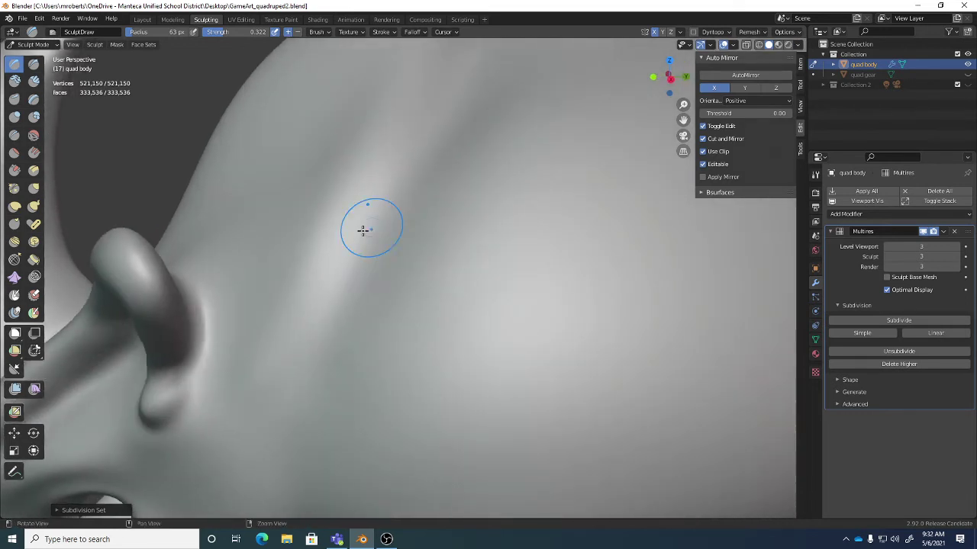
middle_click_drag(163, 323, 320, 168)
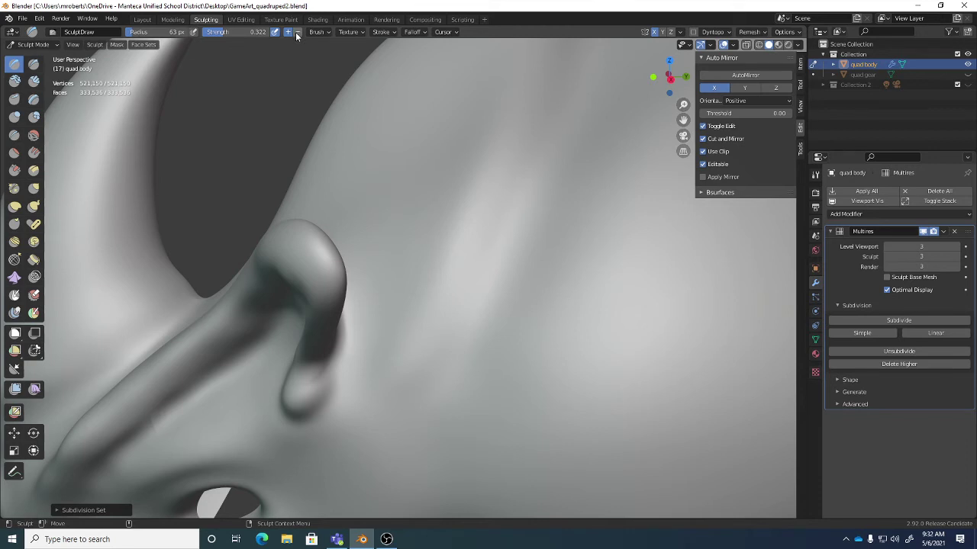
Raise a collar-like fold around the front and side of the horn's base with Draw strokes.
mouse_move(387, 219)
middle_mouse_down()
mouse_move(465, 220)
mouse_move(418, 224)
middle_mouse_up()
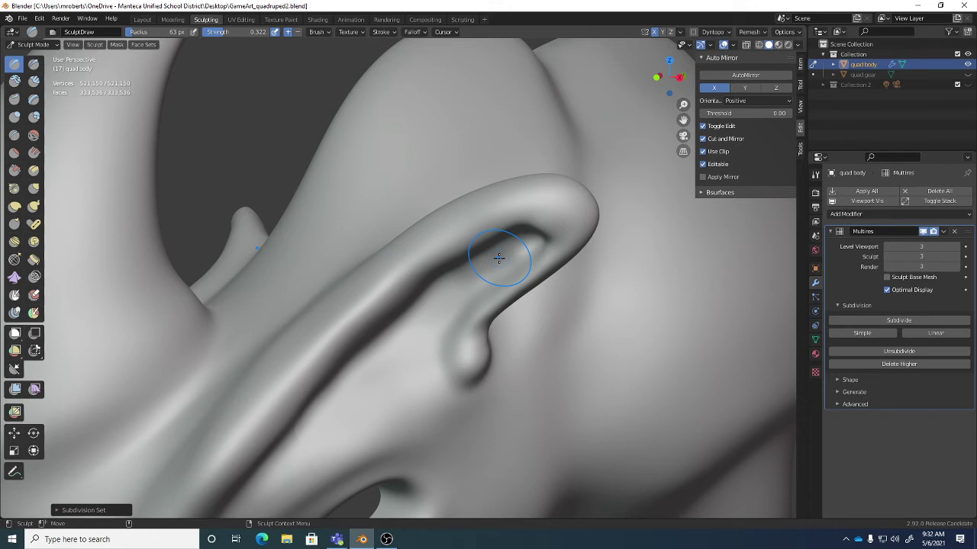
mouse_move(358, 218)
middle_mouse_down()
mouse_move(381, 270)
mouse_move(433, 248)
mouse_move(423, 227)
middle_mouse_up()
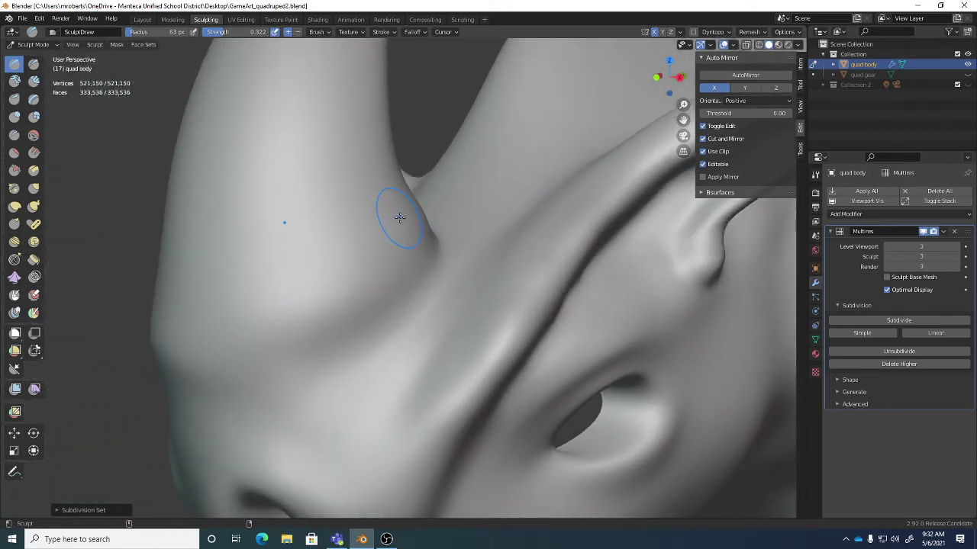
left_click_drag(362, 242, 269, 287)
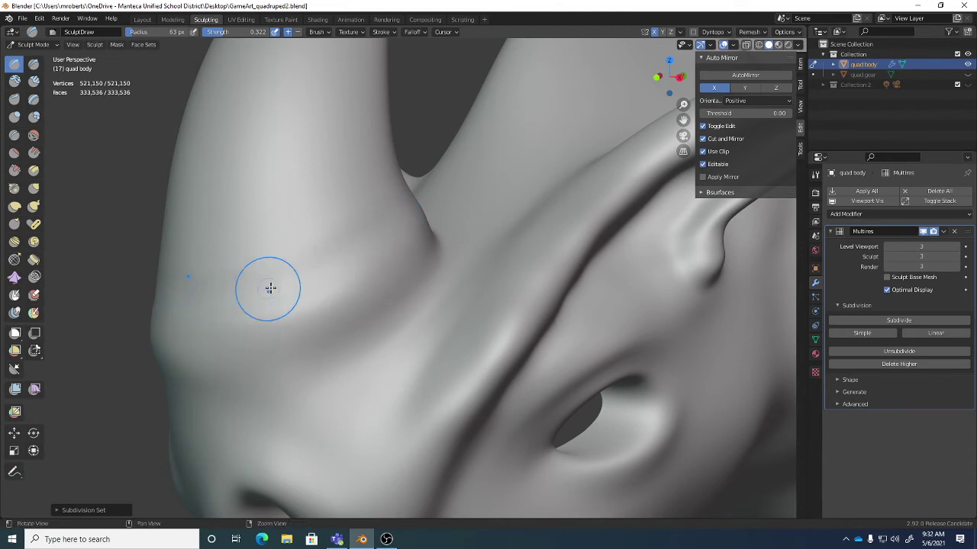
scroll(268, 286, "up", 2)
mouse_move(373, 282)
left_mouse_down()
mouse_move(247, 308)
mouse_move(382, 285)
mouse_move(254, 298)
left_mouse_up()
middle_click_drag(255, 298, 381, 298)
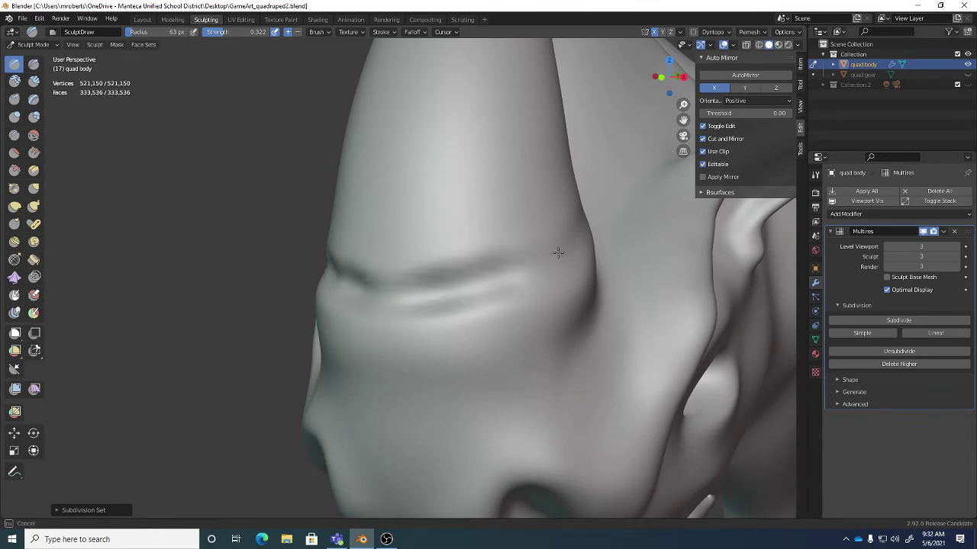
middle_click_drag(534, 254, 443, 266)
mouse_move(281, 284)
left_mouse_down()
mouse_move(328, 267)
mouse_move(240, 318)
mouse_move(322, 271)
left_mouse_up()
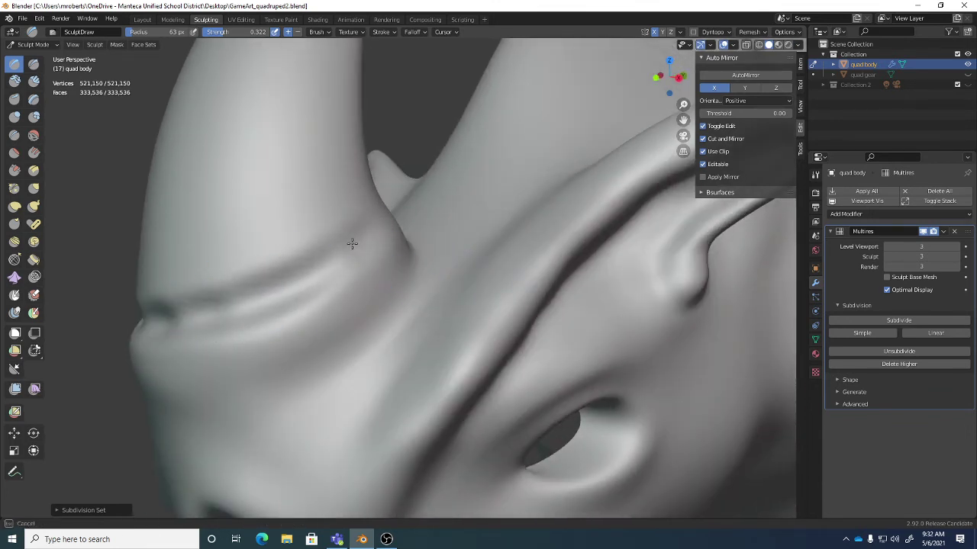
middle_click_drag(384, 252, 403, 255)
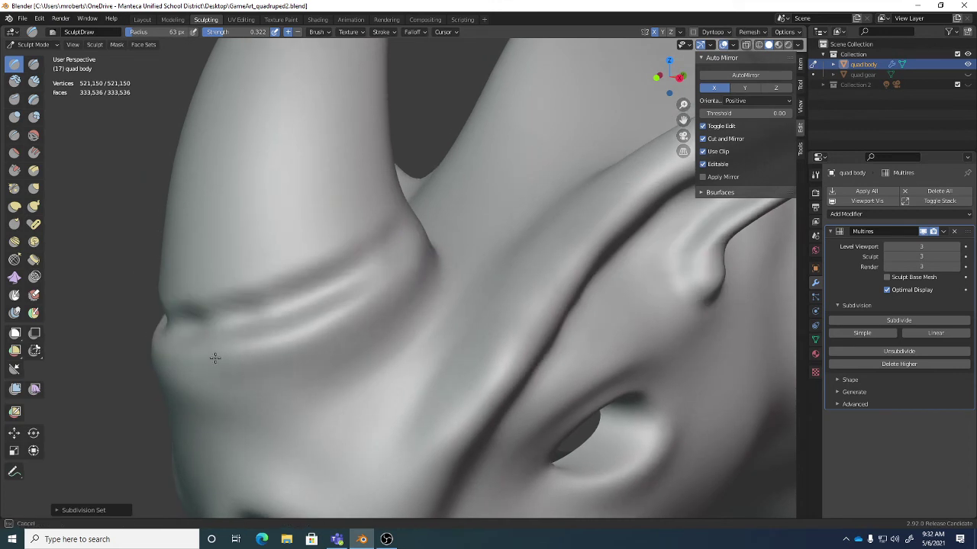
middle_click_drag(206, 338, 342, 353)
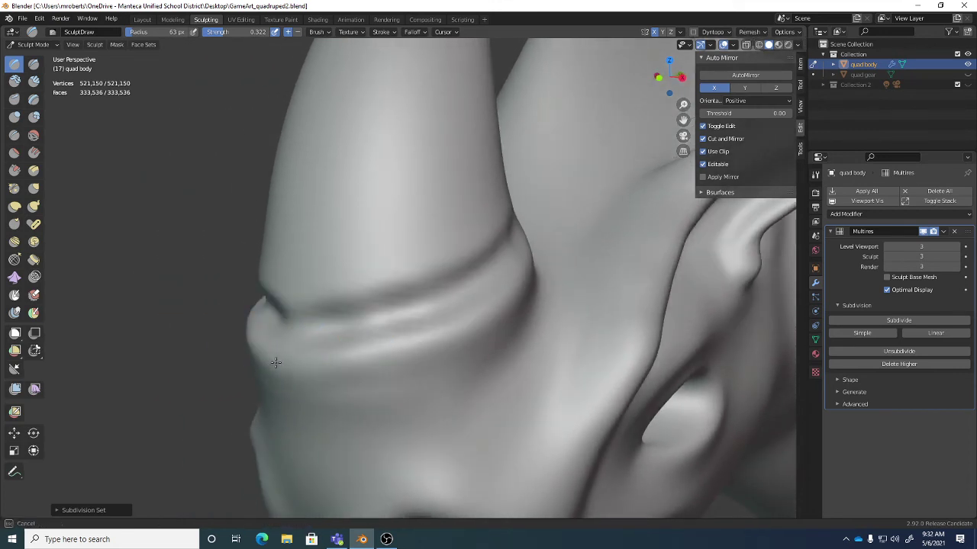
middle_click_drag(276, 363, 294, 359)
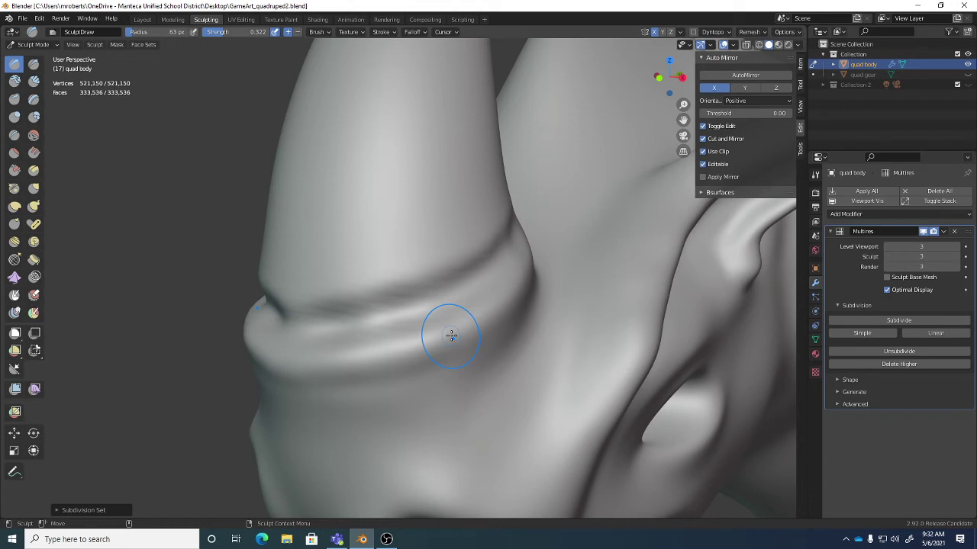
Extend the horn collar around the back of the horn's base and thicken its lower band with Draw strokes.
scroll(451, 336, "down", 5)
scroll(447, 328, "up", 4)
mouse_move(447, 327)
middle_mouse_down()
mouse_move(454, 248)
mouse_move(519, 251)
mouse_move(390, 297)
mouse_move(436, 287)
middle_mouse_up()
scroll(440, 297, "up", 5)
left_click_drag(436, 287, 526, 220)
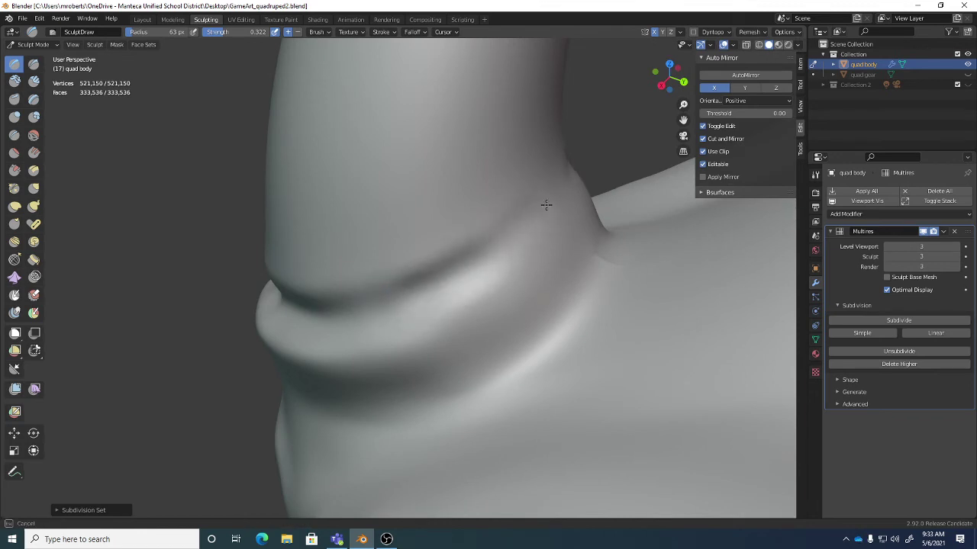
mouse_move(496, 252)
left_mouse_down()
mouse_move(458, 267)
mouse_move(565, 221)
mouse_move(565, 244)
mouse_move(551, 251)
mouse_move(586, 222)
left_mouse_up()
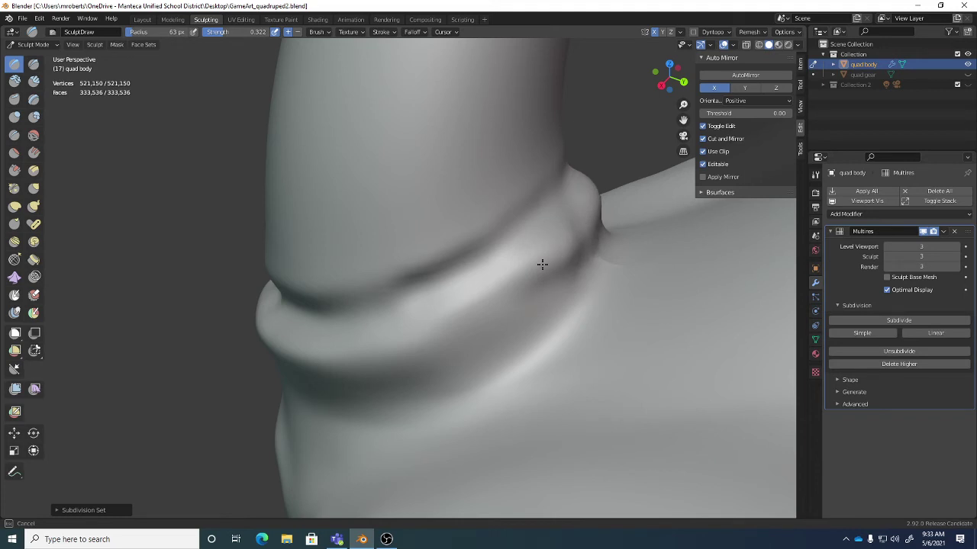
left_click_drag(541, 264, 416, 347)
left_click_drag(527, 284, 404, 347)
left_click_drag(512, 302, 432, 333)
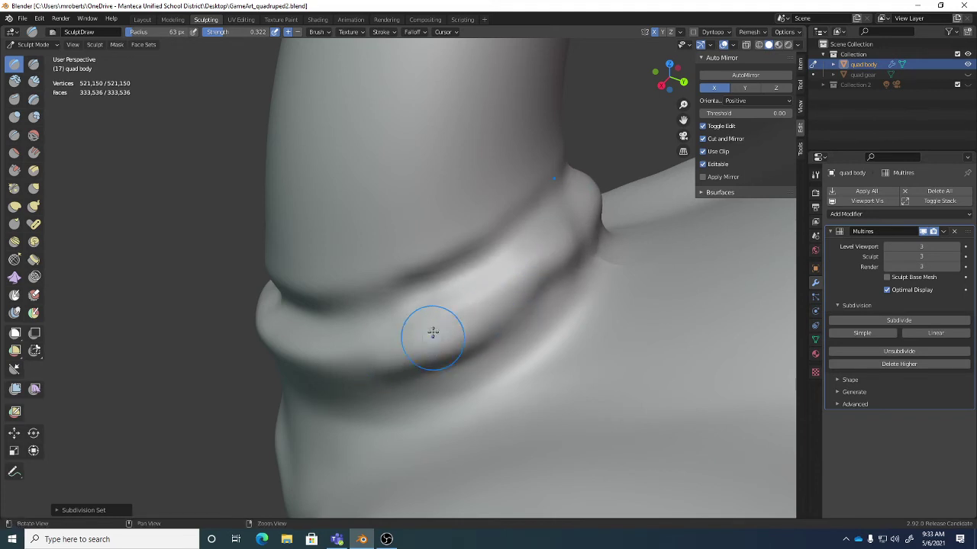
Build up the lower edge of the horn collar on its eye-facing side.
mouse_move(432, 332)
middle_mouse_down()
mouse_move(506, 286)
mouse_move(434, 374)
middle_mouse_up()
mouse_move(487, 310)
middle_mouse_down()
mouse_move(453, 312)
mouse_move(397, 281)
middle_mouse_up()
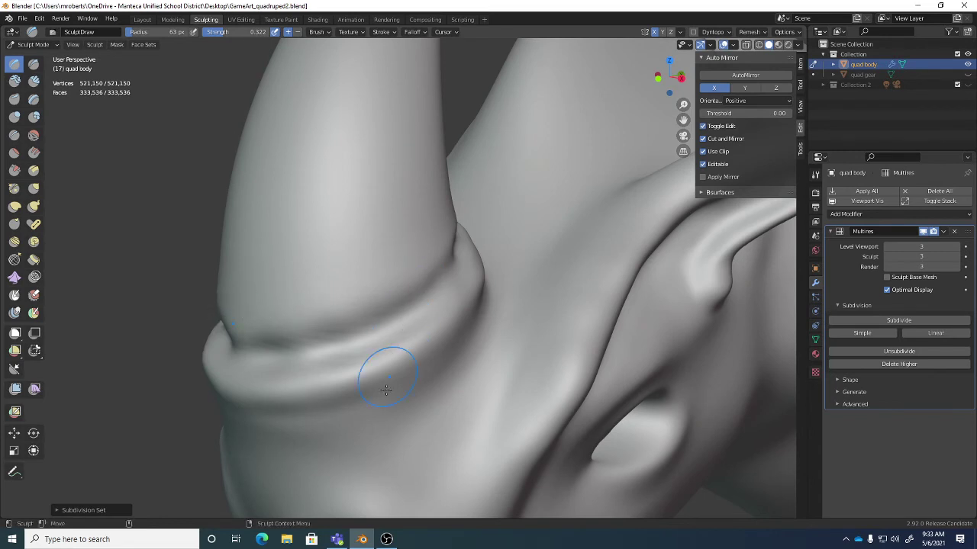
left_click_drag(366, 386, 322, 397)
middle_click_drag(442, 338, 437, 328)
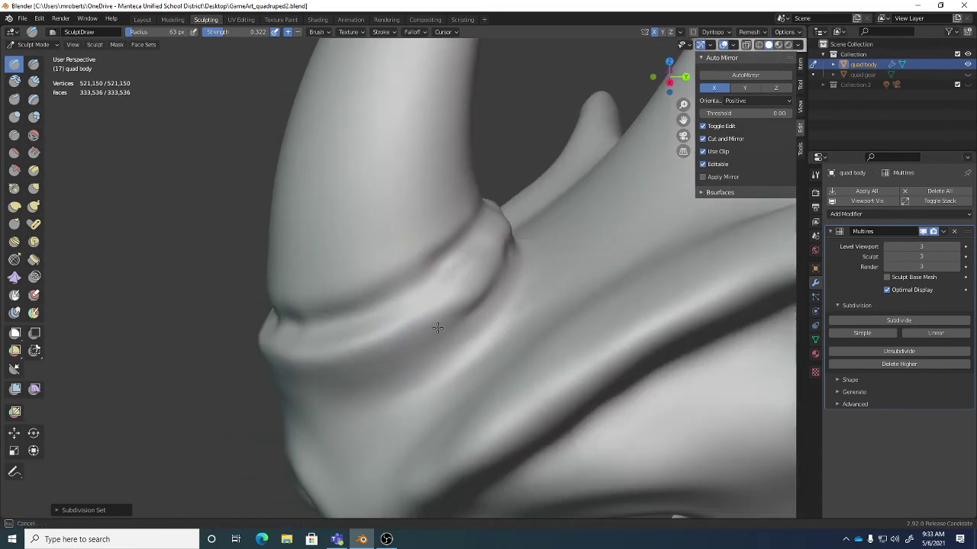
scroll(495, 263, "down", 6)
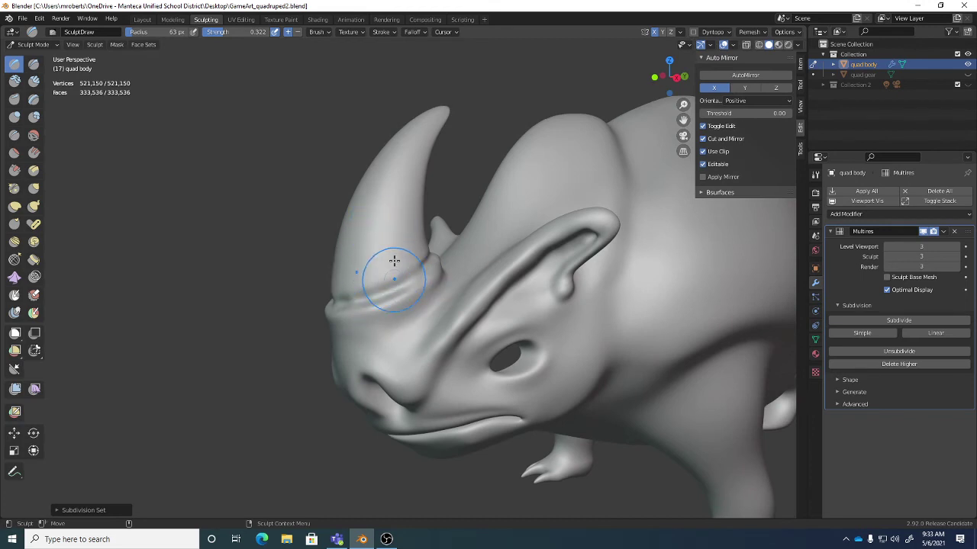
Build up the inside of the nostril and the fold above it with Draw strokes.
mouse_move(430, 316)
middle_mouse_down()
mouse_move(488, 329)
mouse_move(462, 272)
middle_mouse_up()
scroll(491, 320, "up", 4)
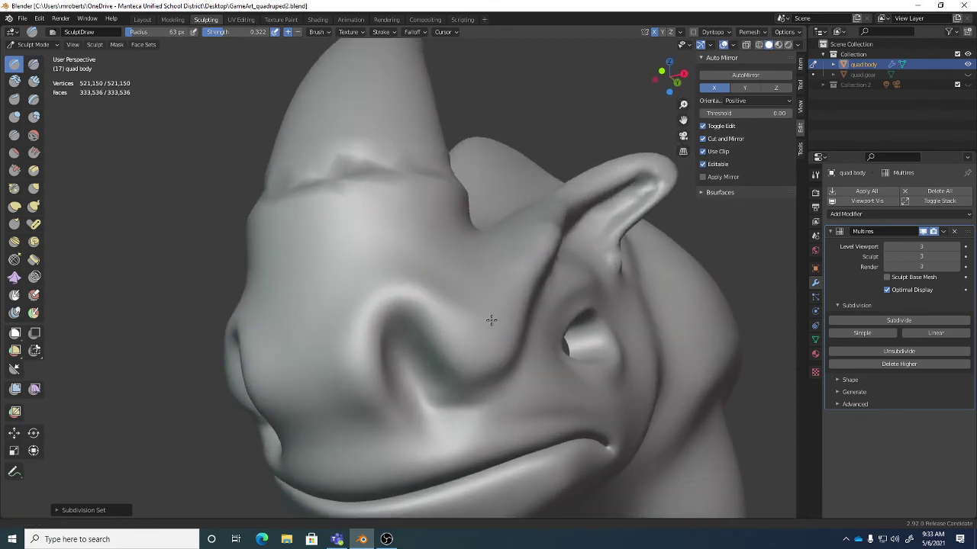
middle_click_drag(491, 321, 412, 310)
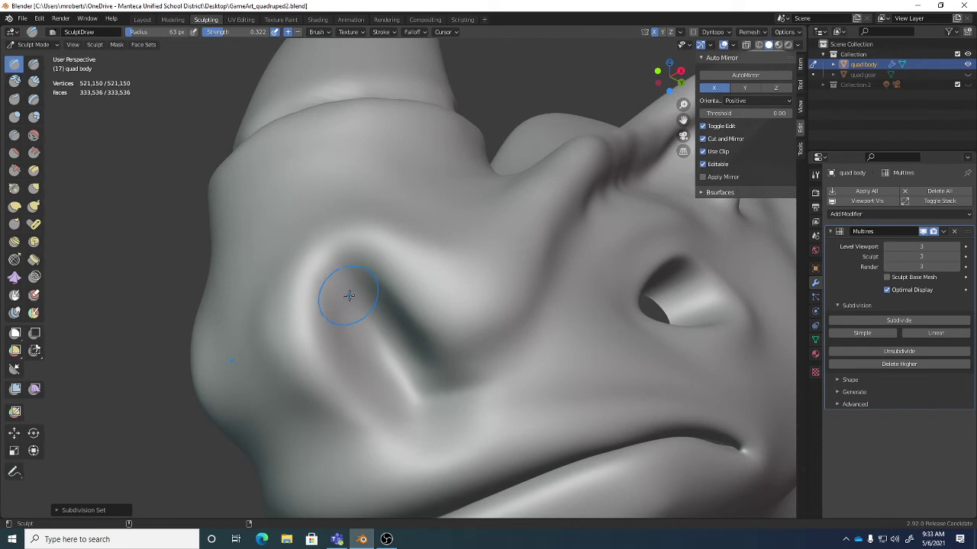
mouse_move(349, 296)
left_mouse_down()
mouse_move(349, 312)
mouse_move(336, 301)
mouse_move(344, 366)
mouse_move(365, 390)
mouse_move(359, 367)
left_mouse_up()
middle_click_drag(359, 367, 359, 293)
mouse_move(376, 271)
left_mouse_down()
mouse_move(407, 283)
mouse_move(370, 271)
mouse_move(423, 305)
mouse_move(429, 329)
mouse_move(512, 329)
mouse_move(435, 346)
mouse_move(541, 320)
left_mouse_up()
middle_click_drag(541, 321, 451, 366)
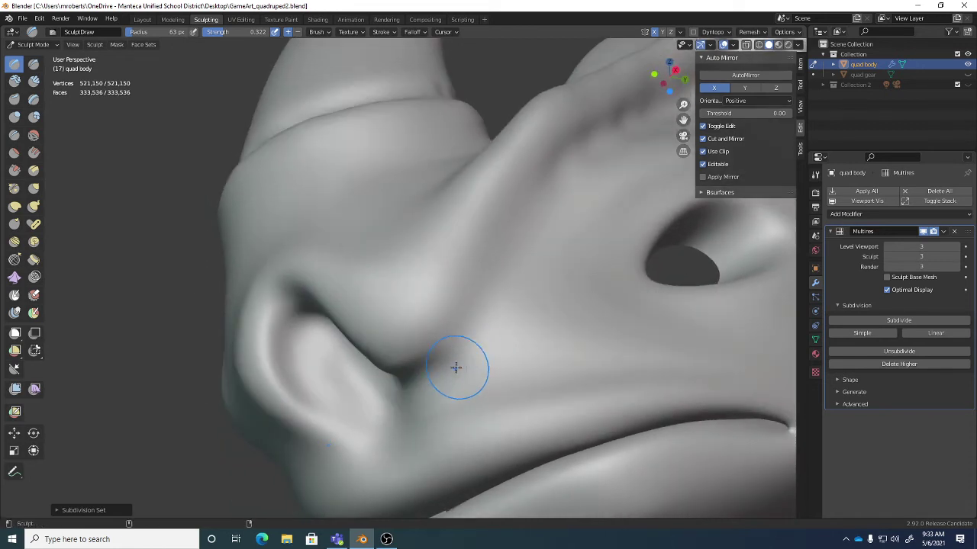
Sharpen the crease beneath the ridge running from the nostril toward the ear by raising the cheek beside it.
mouse_move(451, 366)
left_mouse_down()
mouse_move(484, 303)
mouse_move(428, 397)
mouse_move(499, 231)
mouse_move(532, 191)
mouse_move(456, 361)
mouse_move(523, 235)
mouse_move(476, 338)
left_mouse_up()
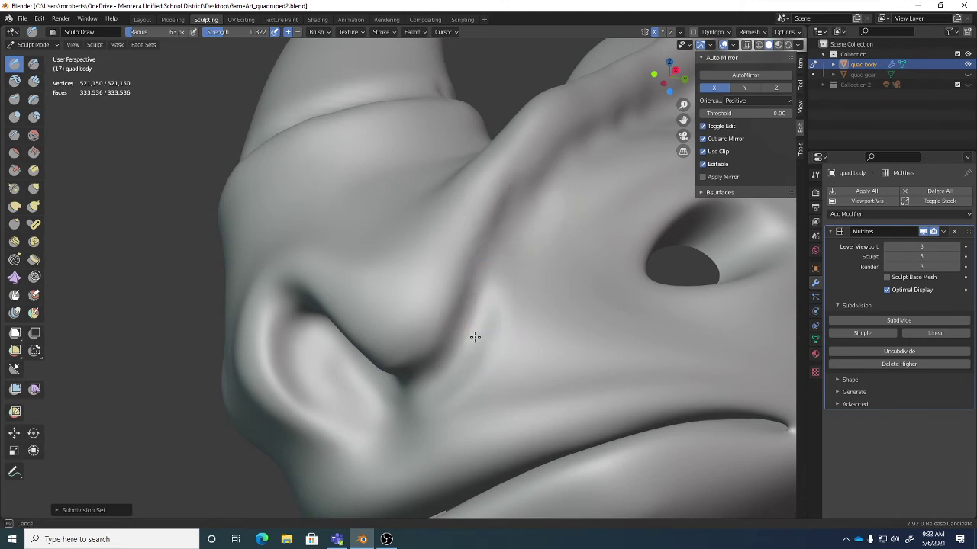
middle_click_drag(475, 339, 515, 340)
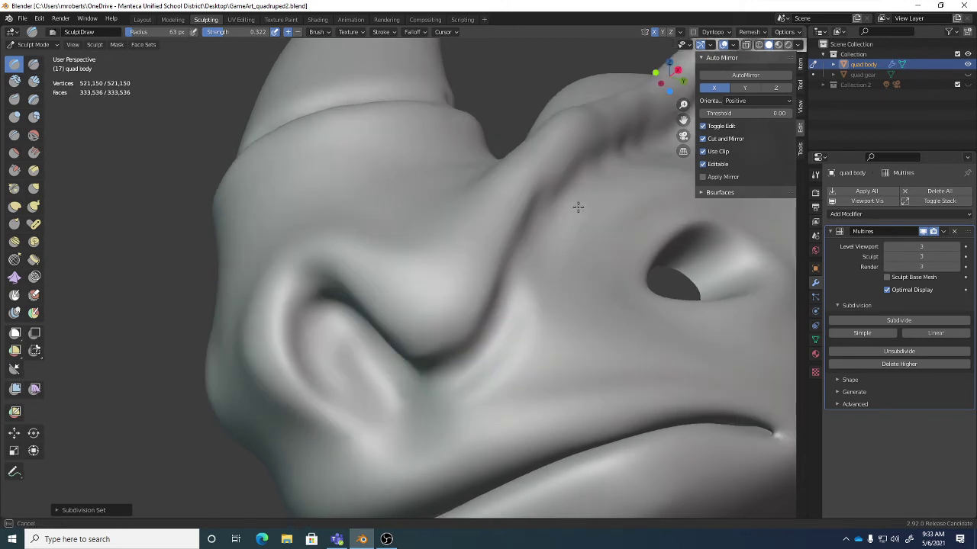
middle_click_drag(578, 206, 545, 181)
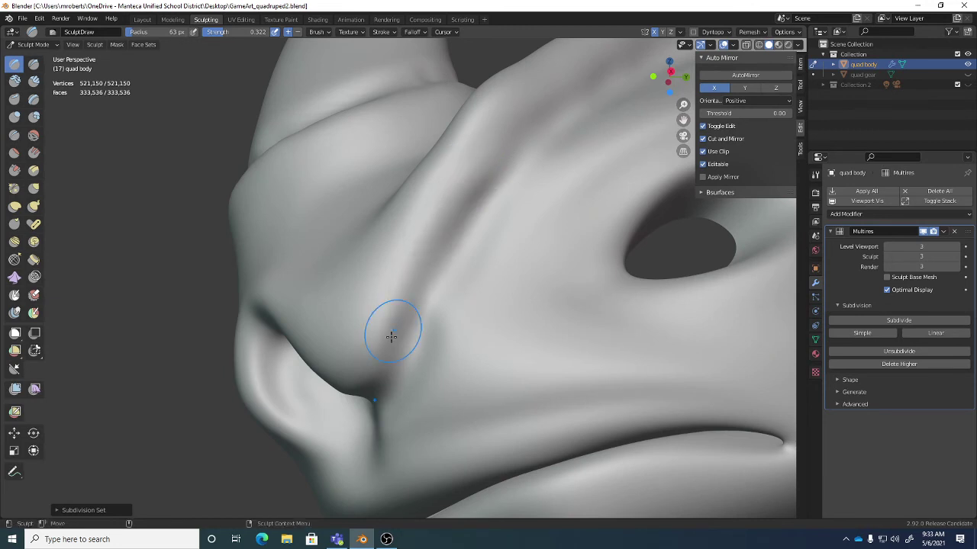
Raise the muzzle surface around the front rim and lower end of the nostril.
middle_click_drag(390, 336, 475, 321)
mouse_move(405, 373)
middle_mouse_down()
mouse_move(425, 382)
mouse_move(338, 313)
mouse_move(332, 317)
mouse_move(415, 425)
middle_mouse_up()
middle_click_drag(341, 267, 335, 285)
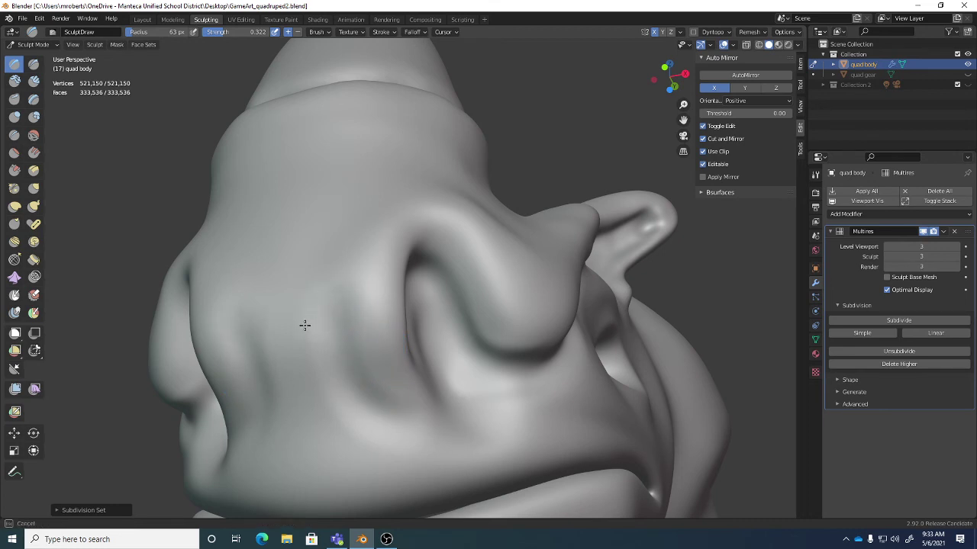
middle_click_drag(419, 447, 419, 447)
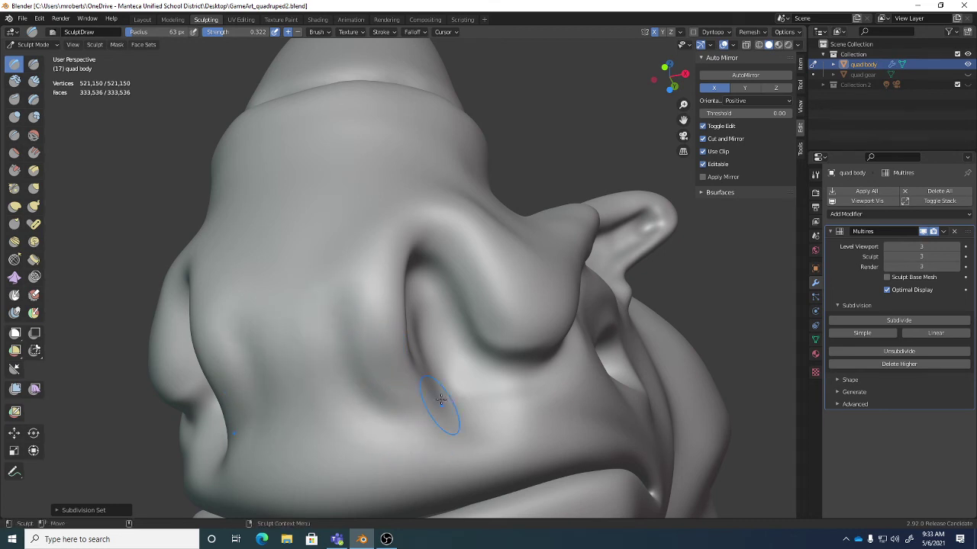
Display the active tool's brush settings and switch to the Smooth brush.
left_click(815, 176)
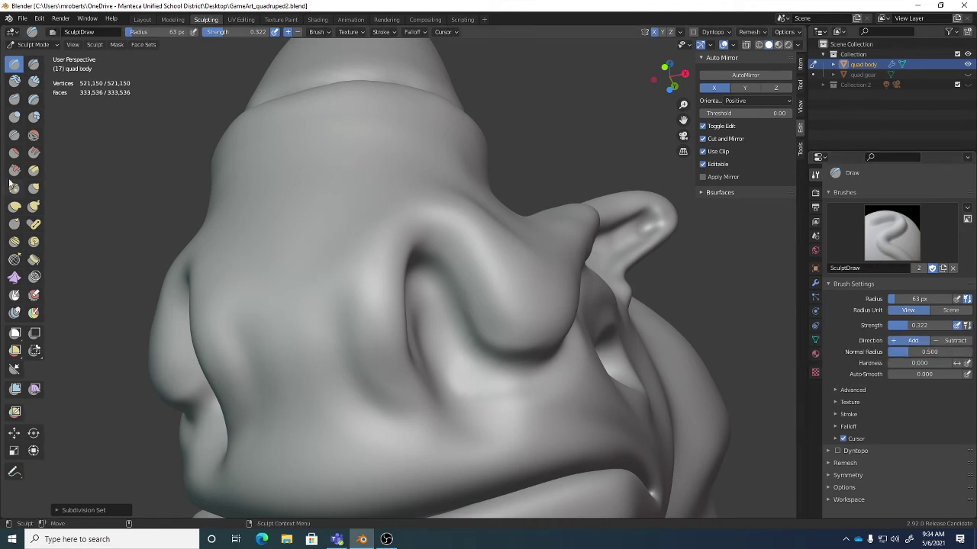
left_click(34, 136)
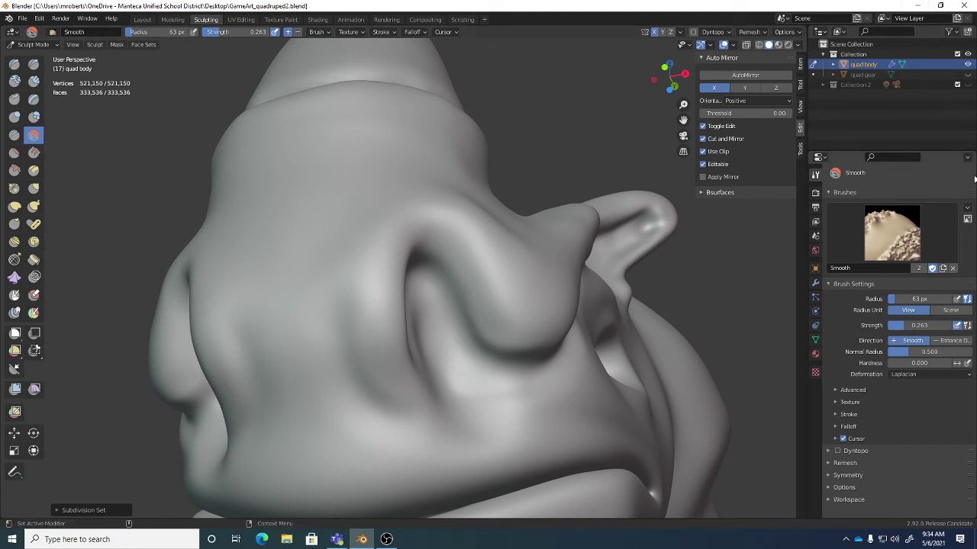
Restore the maximized window to a floating size, reposition it on the desktop, and switch back to the Draw brush.
double_click(853, 11)
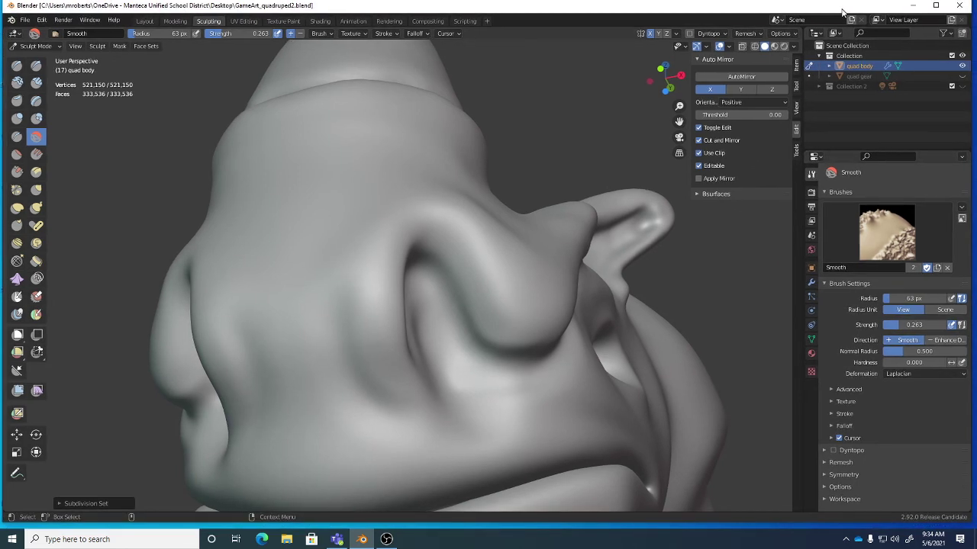
left_click_drag(842, 16, 831, 16)
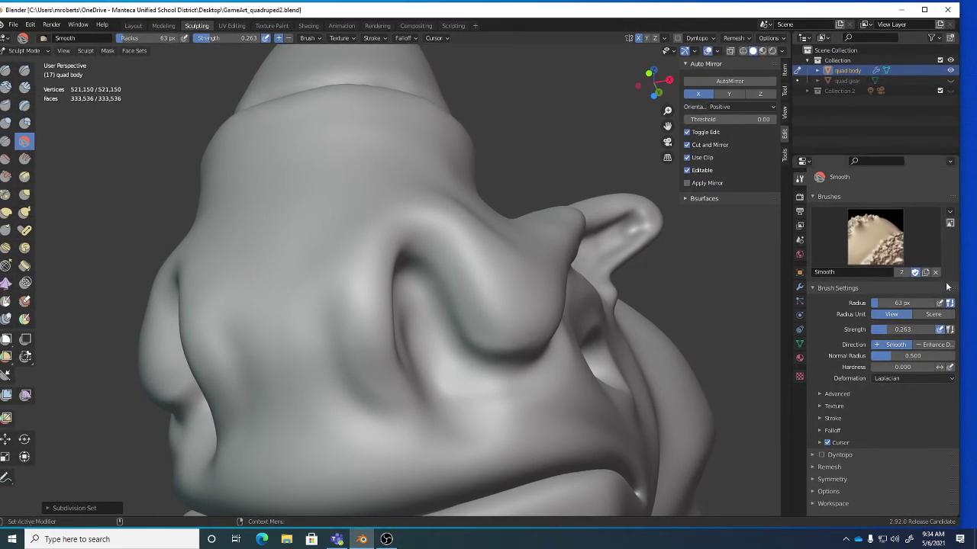
mouse_move(959, 272)
left_mouse_down()
mouse_move(943, 272)
mouse_move(959, 279)
left_mouse_up()
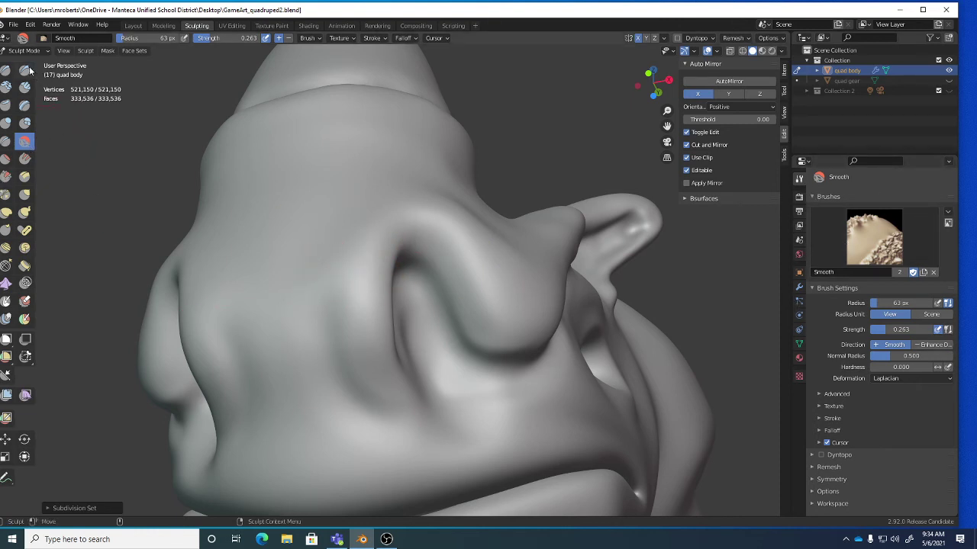
double_click(34, 12)
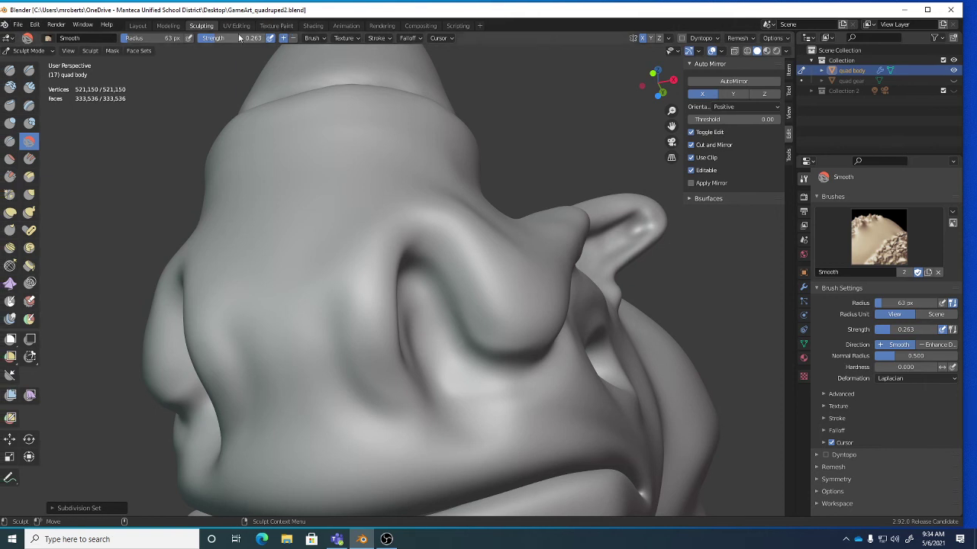
left_click(9, 70)
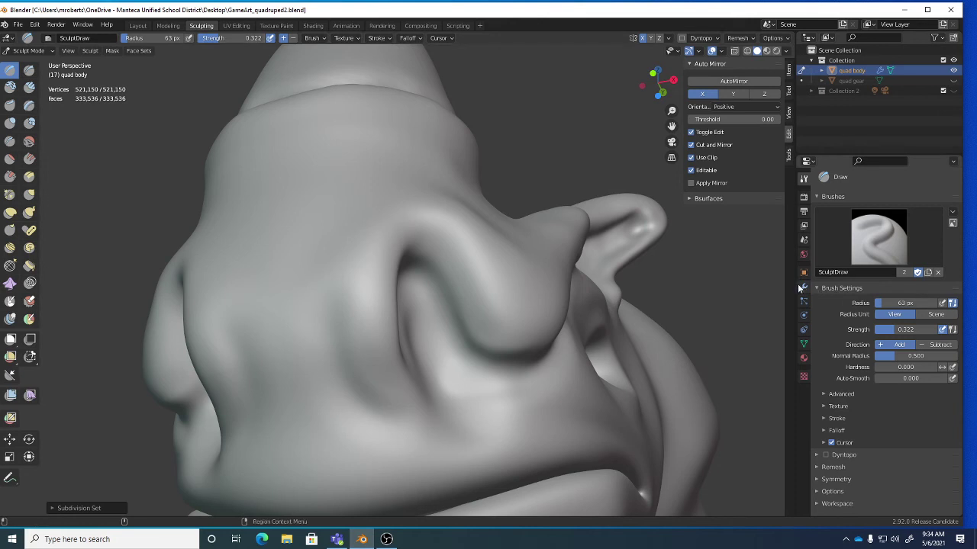
Build up the nostril's front rim and the muzzle just below the nostril with Draw strokes.
mouse_move(480, 305)
middle_mouse_down()
mouse_move(499, 307)
mouse_move(471, 329)
mouse_move(444, 380)
mouse_move(378, 393)
middle_mouse_up()
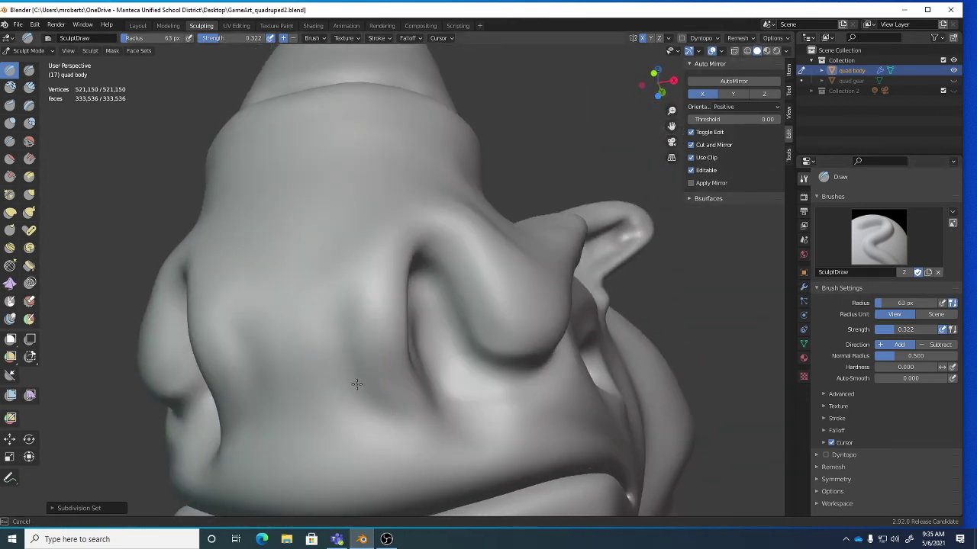
mouse_move(375, 374)
left_mouse_down()
mouse_move(382, 349)
mouse_move(394, 368)
mouse_move(382, 329)
mouse_move(395, 252)
mouse_move(389, 281)
left_mouse_up()
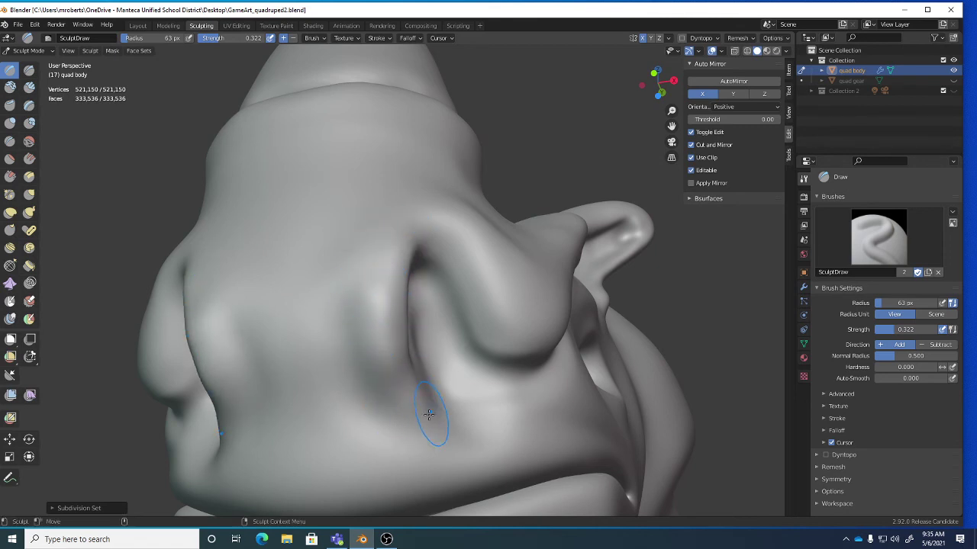
mouse_move(428, 414)
left_mouse_down()
mouse_move(388, 427)
mouse_move(453, 416)
mouse_move(407, 451)
mouse_move(461, 398)
mouse_move(413, 444)
mouse_move(481, 419)
left_mouse_up()
mouse_move(481, 419)
middle_mouse_down()
mouse_move(469, 435)
mouse_move(477, 393)
middle_mouse_up()
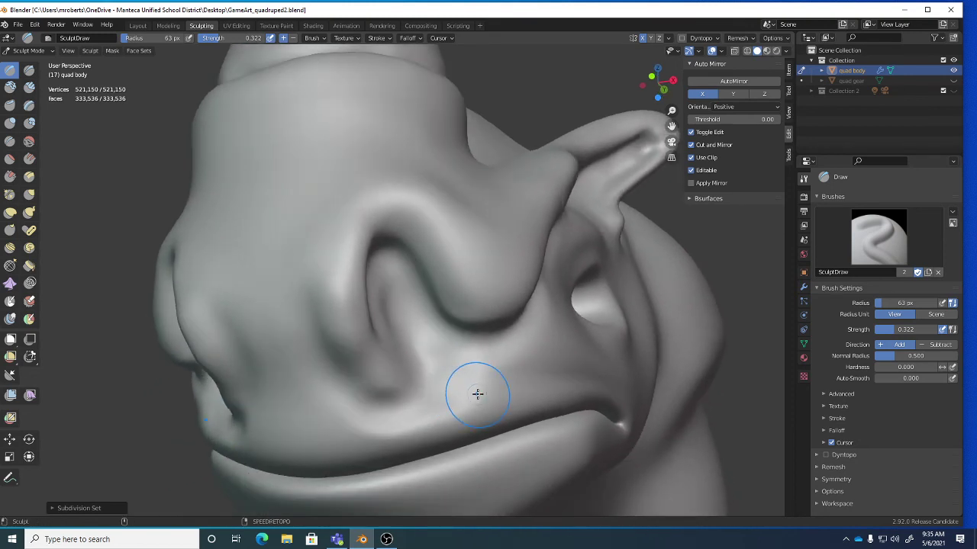
Thicken the nostril's lower rim toward the upper lip and fill out its inner lower end.
left_click_drag(477, 394, 410, 438)
mouse_move(345, 407)
left_mouse_down()
mouse_move(328, 338)
mouse_move(389, 393)
mouse_move(361, 402)
mouse_move(364, 381)
mouse_move(345, 351)
mouse_move(394, 385)
left_mouse_up()
middle_click_drag(394, 386, 383, 383)
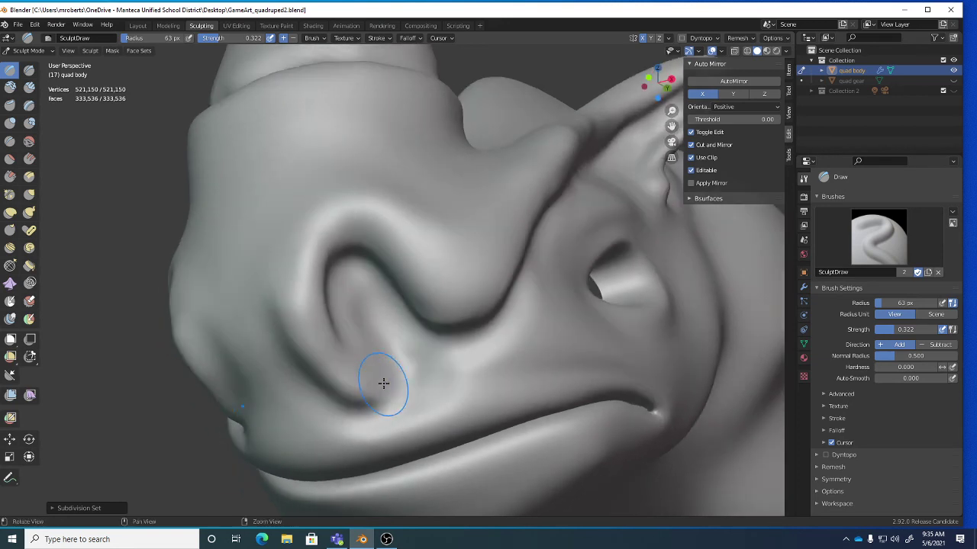
mouse_move(383, 383)
left_mouse_down()
mouse_move(348, 316)
mouse_move(372, 362)
mouse_move(390, 375)
mouse_move(388, 390)
mouse_move(367, 379)
left_mouse_up()
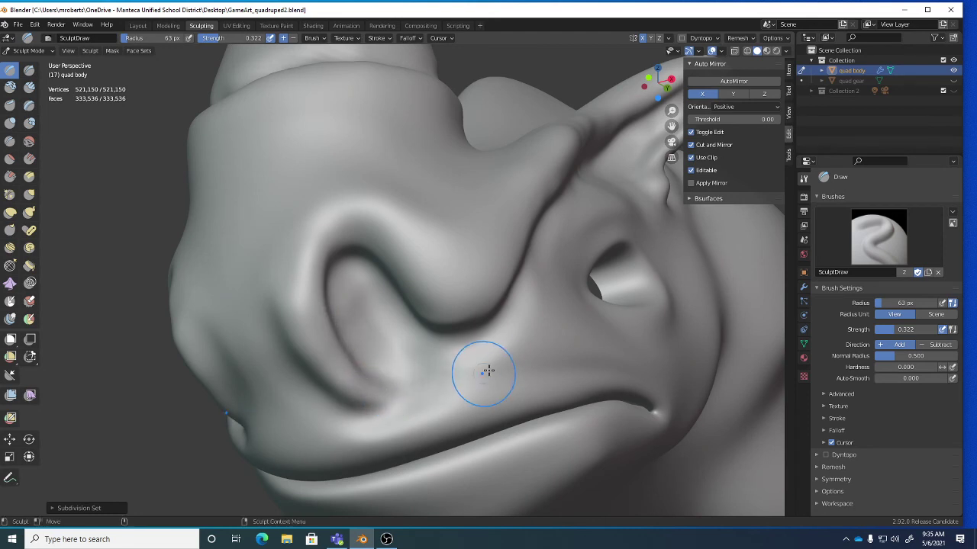
Save the file and switch to the Crease brush.
mouse_move(488, 371)
middle_mouse_down()
mouse_move(483, 312)
mouse_move(467, 334)
mouse_move(439, 313)
mouse_move(458, 306)
mouse_move(464, 315)
middle_mouse_up()
scroll(489, 333, "up", 3)
scroll(457, 330, "up", 2)
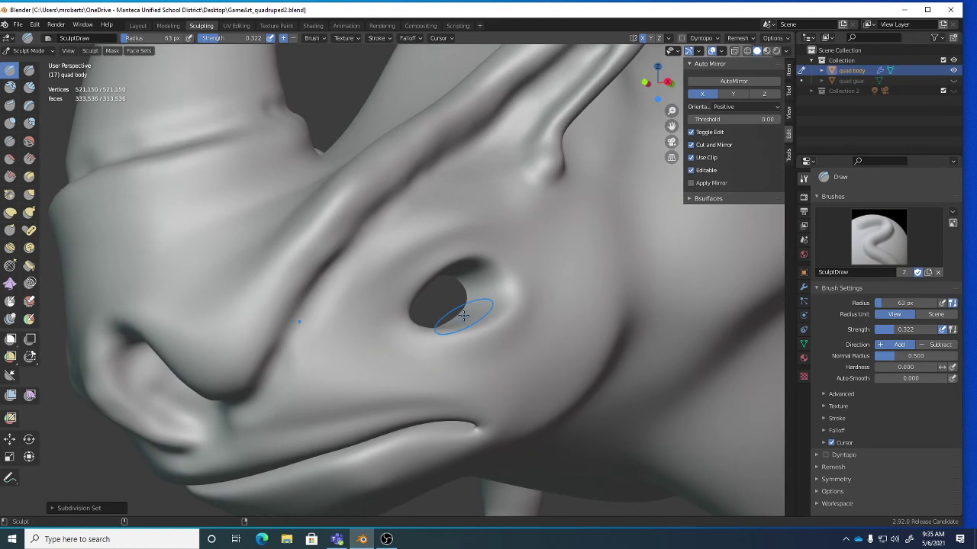
key("ctrl+s")
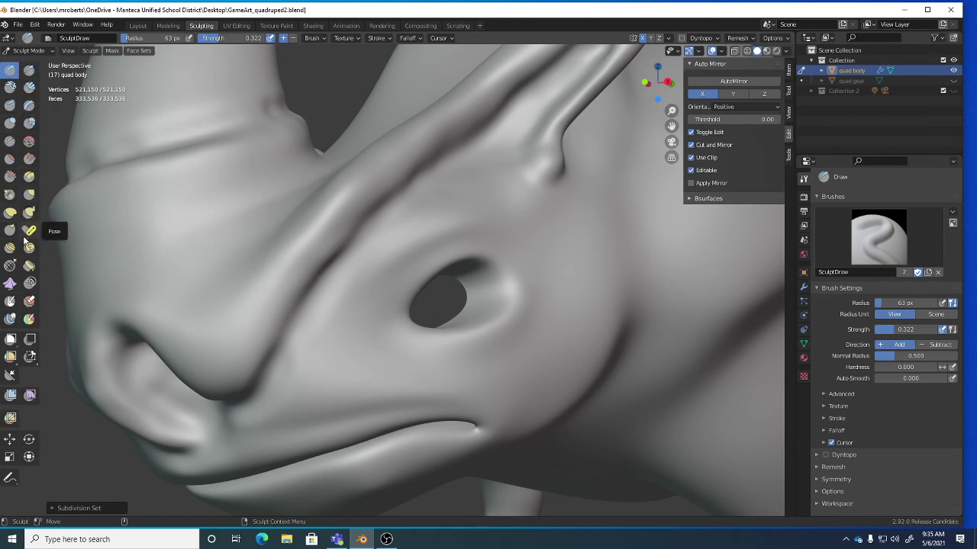
left_click(9, 142)
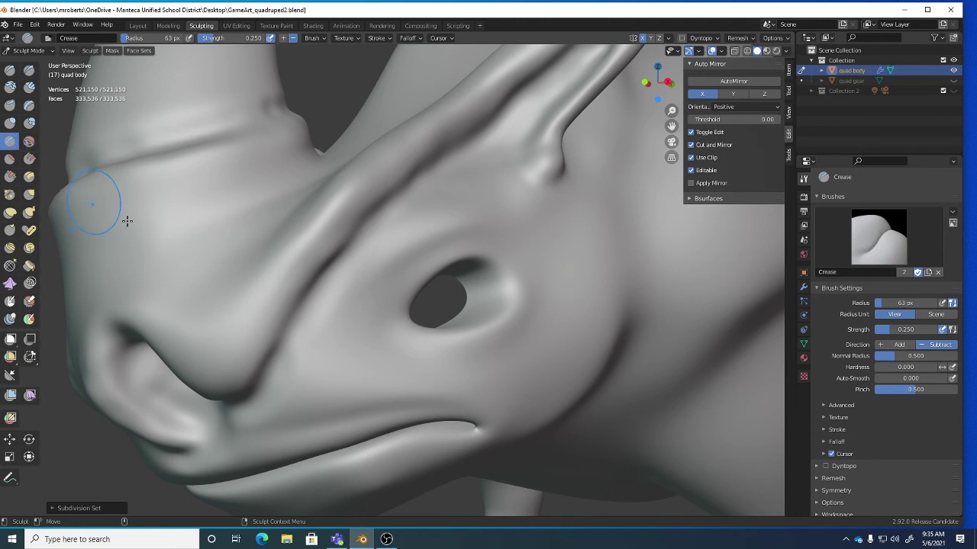
Reduce the Crease brush radius to 50 px and carve curved wrinkles beneath the eye socket.
left_click_drag(350, 252, 392, 225)
left_click(315, 39)
scroll(443, 349, "down", 1)
scroll(456, 356, "up", 4)
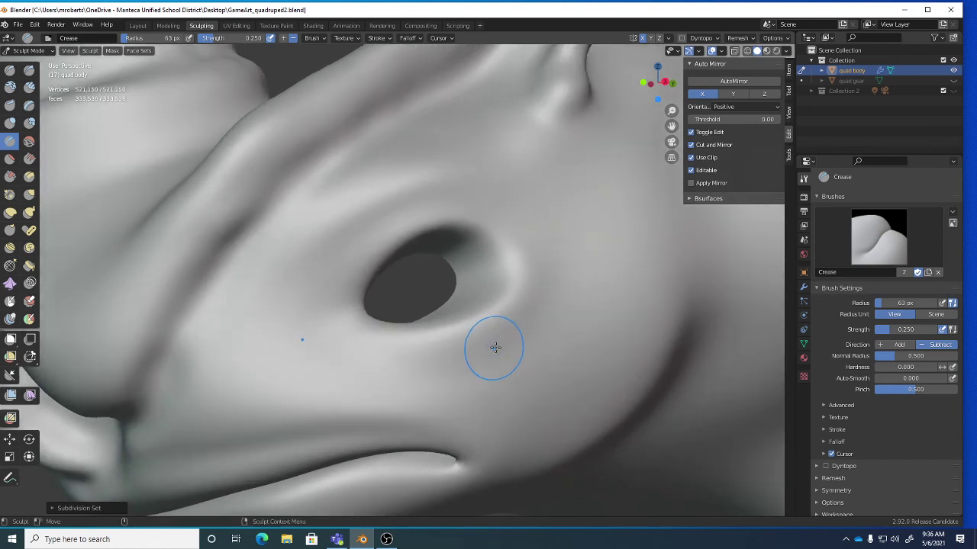
key("bracketleft")
key("bracketleft")
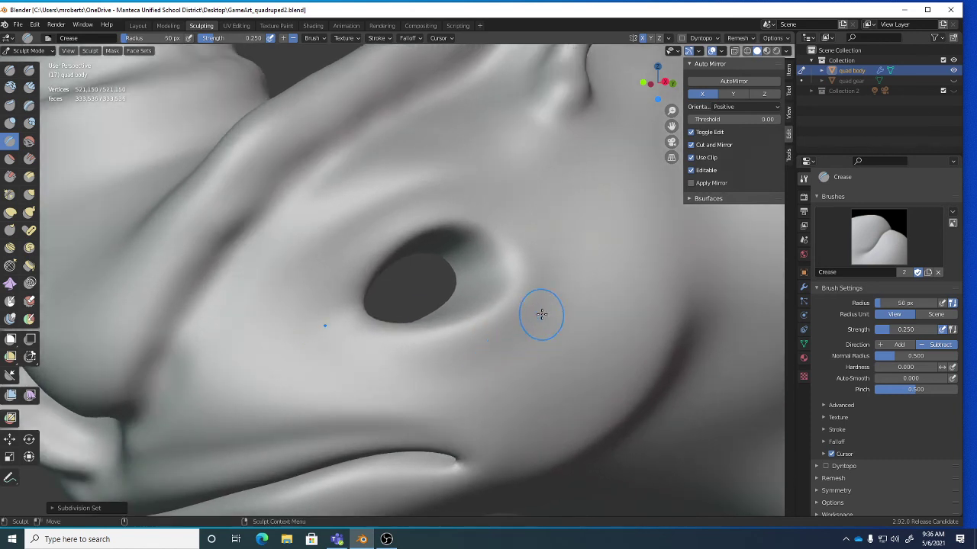
mouse_move(541, 314)
left_mouse_down()
mouse_move(516, 340)
mouse_move(423, 363)
left_mouse_up()
mouse_move(363, 356)
left_mouse_down()
mouse_move(441, 362)
mouse_move(541, 327)
mouse_move(543, 351)
mouse_move(414, 392)
mouse_move(358, 375)
left_mouse_up()
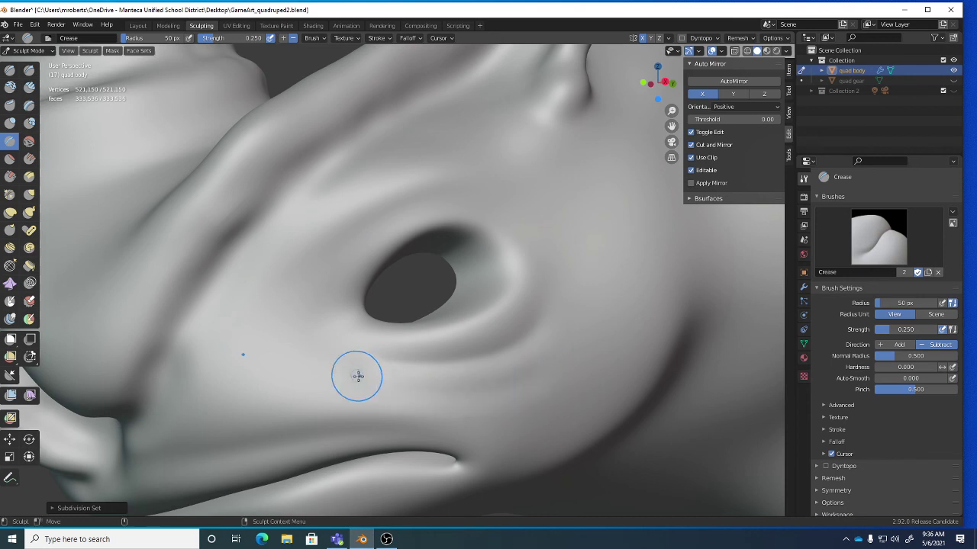
mouse_move(543, 375)
left_mouse_down()
mouse_move(465, 399)
mouse_move(335, 377)
left_mouse_up()
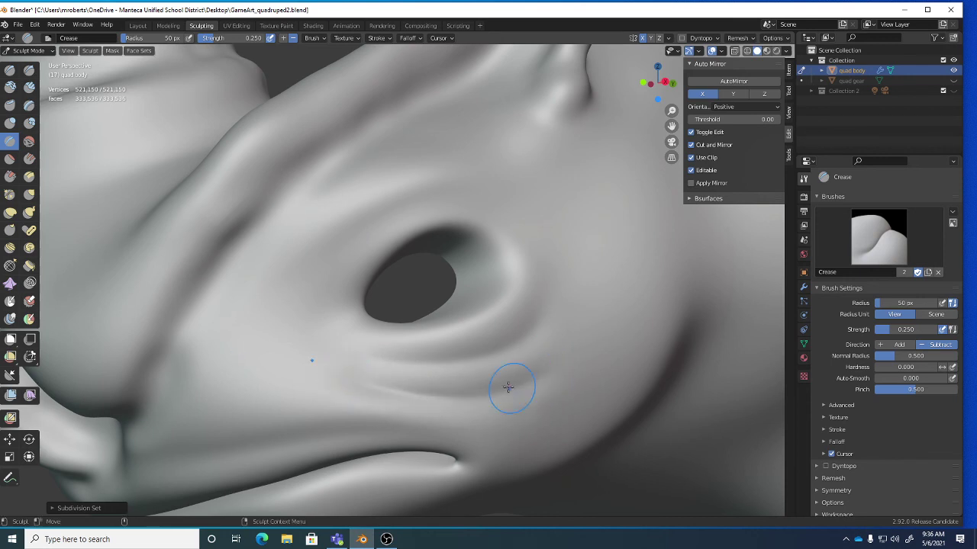
mouse_move(416, 360)
left_mouse_down()
mouse_move(389, 356)
mouse_move(499, 348)
left_mouse_up()
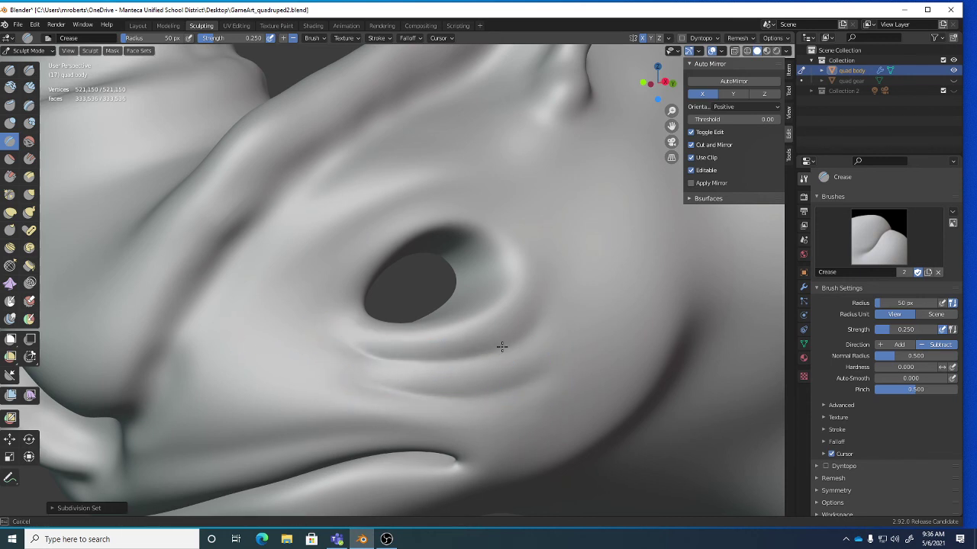
Carve creases over the upper eyelid and at the eye's rear and front corners.
middle_click_drag(444, 190, 448, 205)
mouse_move(448, 205)
left_mouse_down()
mouse_move(345, 276)
mouse_move(476, 194)
mouse_move(452, 206)
mouse_move(489, 206)
mouse_move(379, 233)
mouse_move(329, 296)
mouse_move(429, 214)
mouse_move(523, 221)
left_mouse_up()
middle_click_drag(523, 221, 497, 255)
mouse_move(515, 237)
left_mouse_down()
mouse_move(557, 251)
mouse_move(541, 262)
left_mouse_up()
left_click_drag(481, 269, 564, 255)
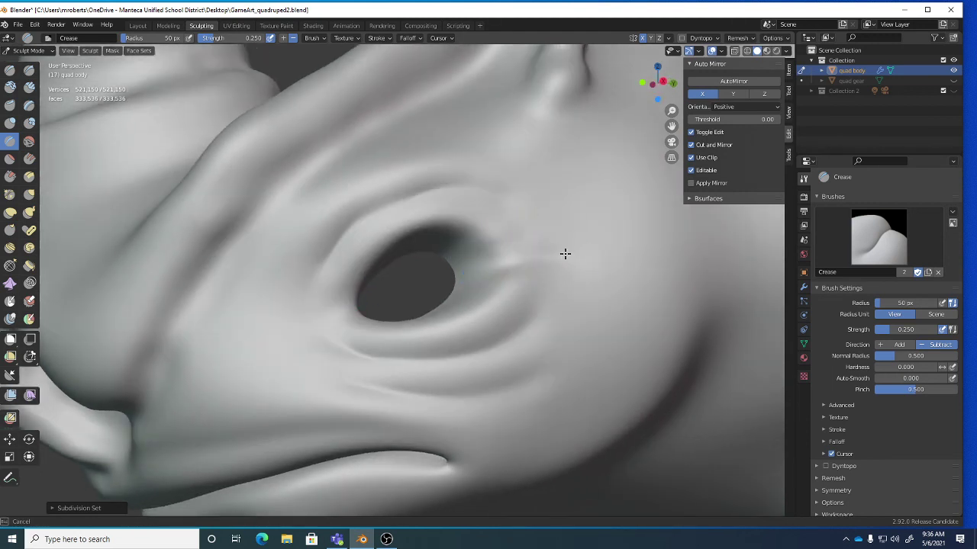
left_click_drag(358, 320, 325, 292)
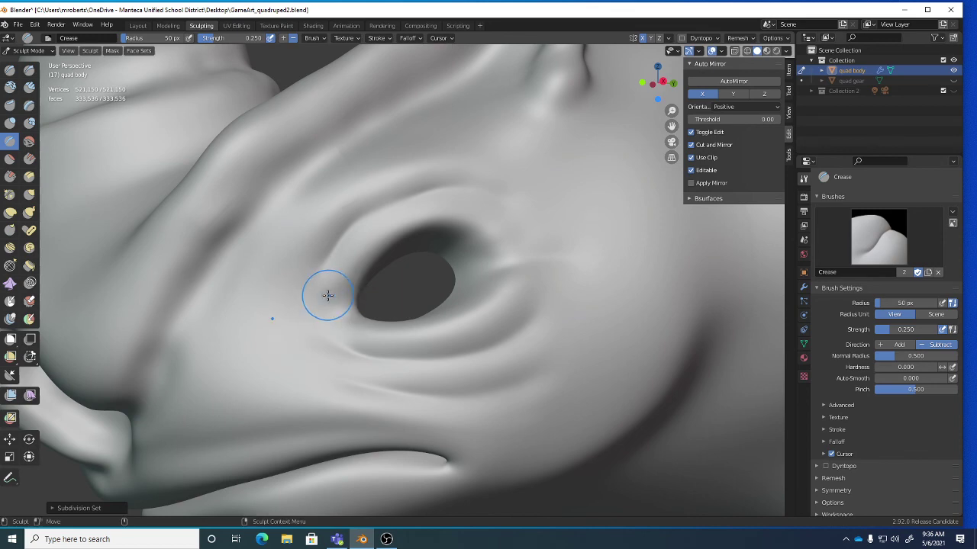
middle_click_drag(325, 292, 325, 338)
mouse_move(325, 338)
left_mouse_down()
mouse_move(341, 348)
mouse_move(310, 326)
left_mouse_up()
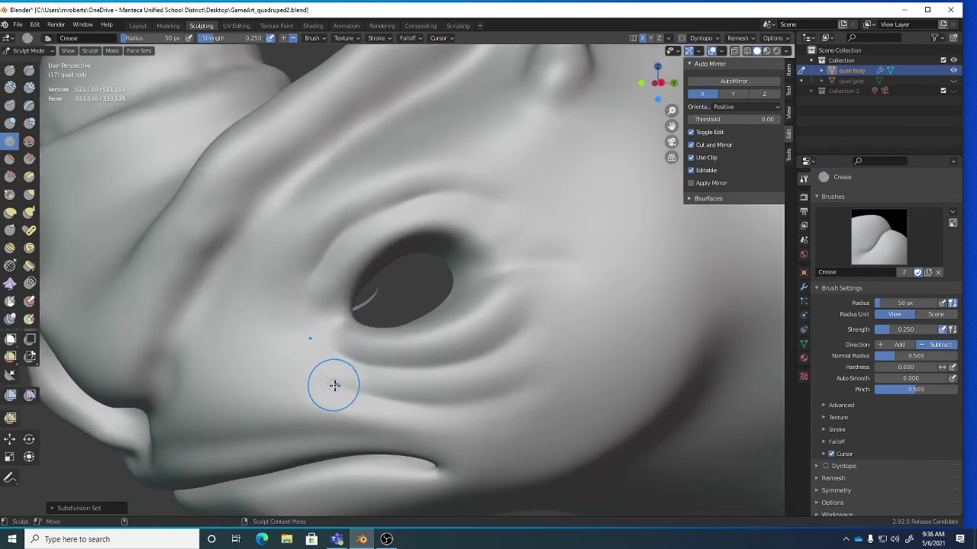
Sharpen the groove under the brow ridge leading up toward the ear.
mouse_move(331, 384)
middle_mouse_down()
mouse_move(359, 381)
mouse_move(351, 359)
mouse_move(367, 344)
mouse_move(283, 334)
middle_mouse_up()
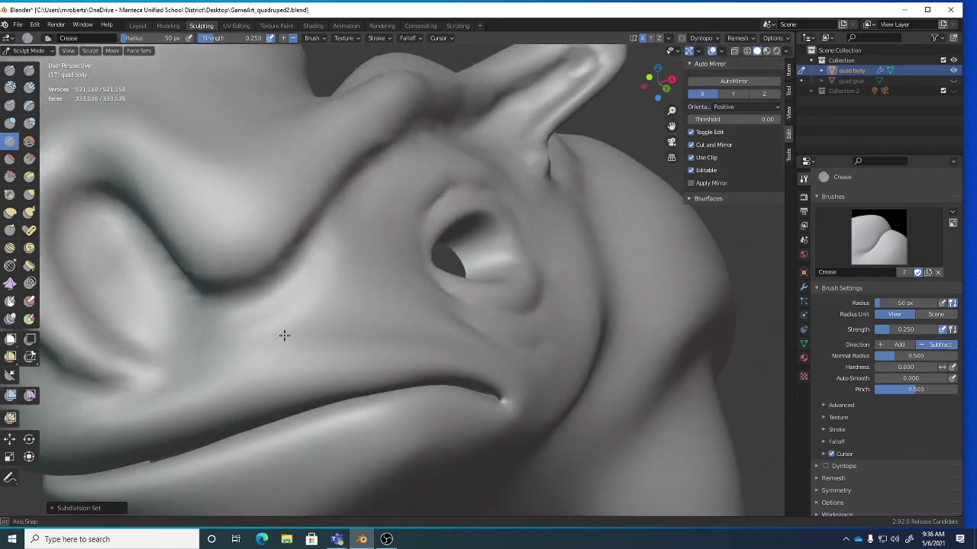
mouse_move(320, 283)
middle_mouse_down()
mouse_move(262, 312)
mouse_move(339, 286)
middle_mouse_up()
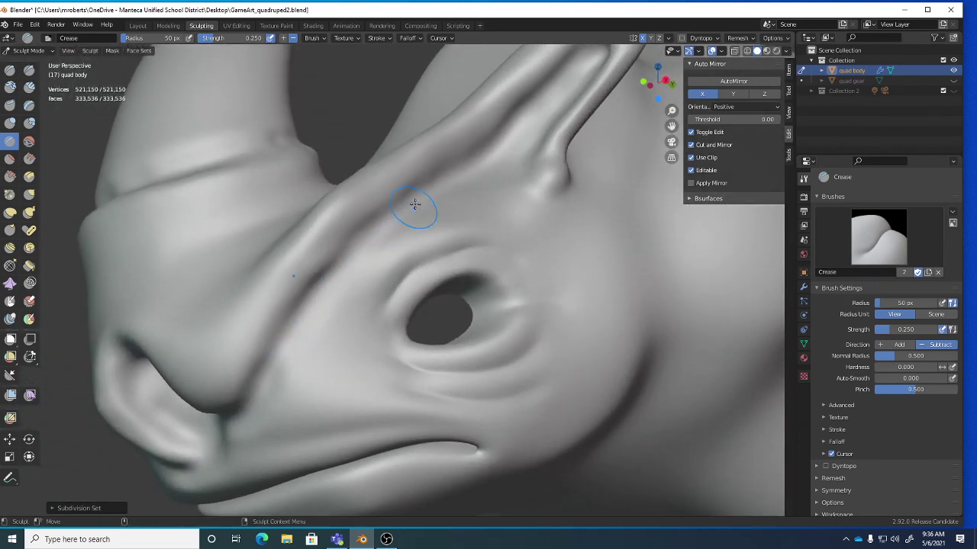
mouse_move(382, 244)
middle_mouse_down()
mouse_move(446, 165)
mouse_move(458, 201)
mouse_move(447, 168)
mouse_move(462, 155)
middle_mouse_up()
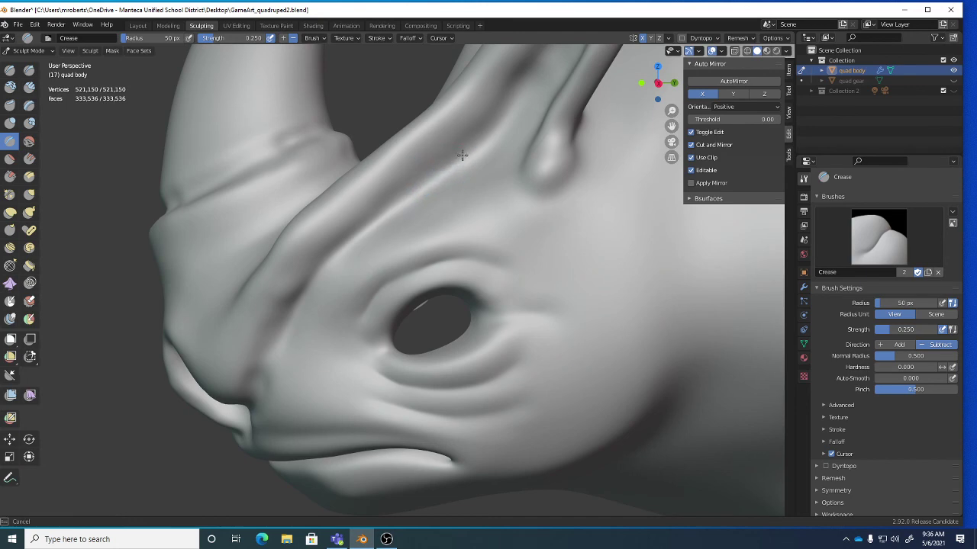
mouse_move(364, 229)
middle_mouse_down()
mouse_move(349, 220)
mouse_move(317, 230)
mouse_move(393, 218)
middle_mouse_up()
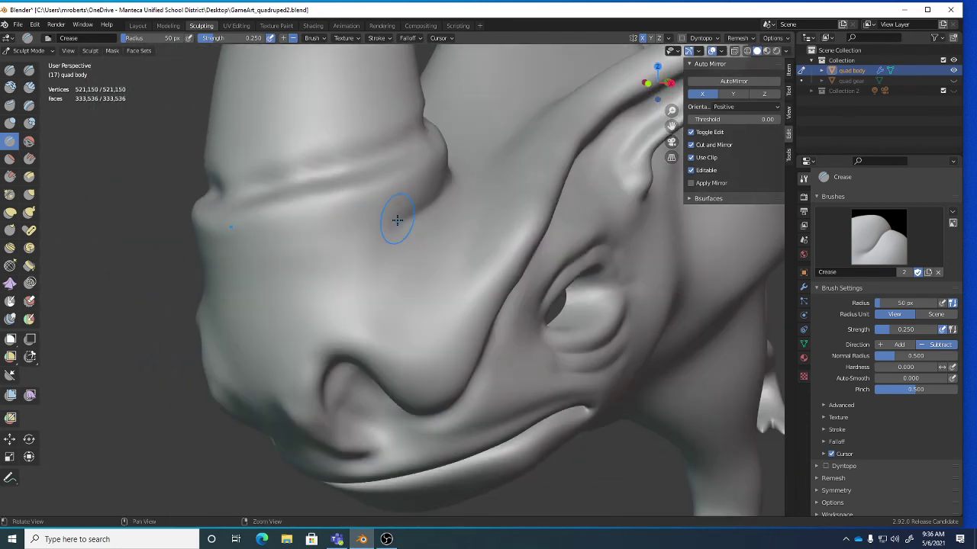
Carve a series of skin folds across the snout just below the horn base with Crease strokes.
middle_click_drag(275, 269, 270, 274)
left_click_drag(271, 273, 250, 273)
left_click_drag(381, 229, 229, 276)
left_click_drag(290, 253, 222, 273)
left_click_drag(299, 282, 247, 321)
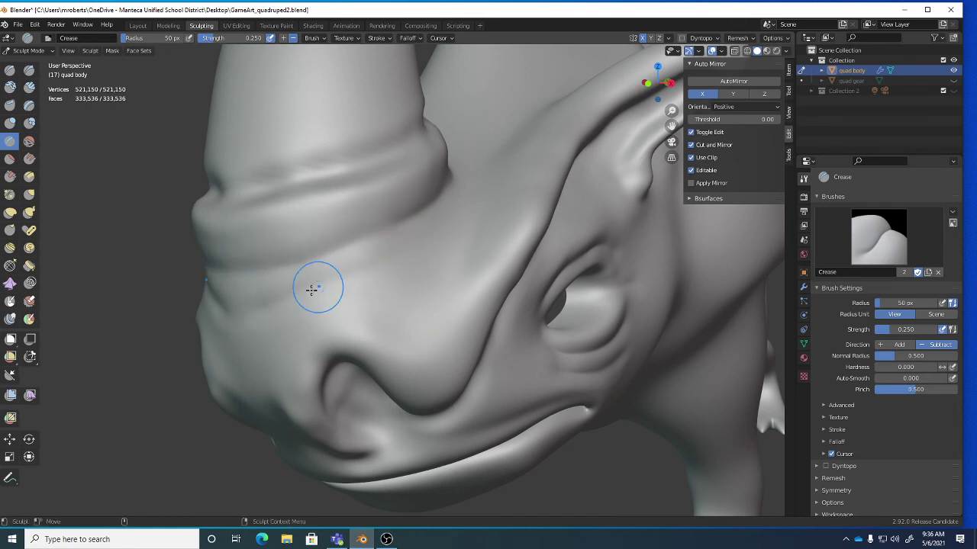
mouse_move(305, 290)
left_mouse_down()
mouse_move(221, 307)
mouse_move(392, 262)
mouse_move(367, 242)
left_mouse_up()
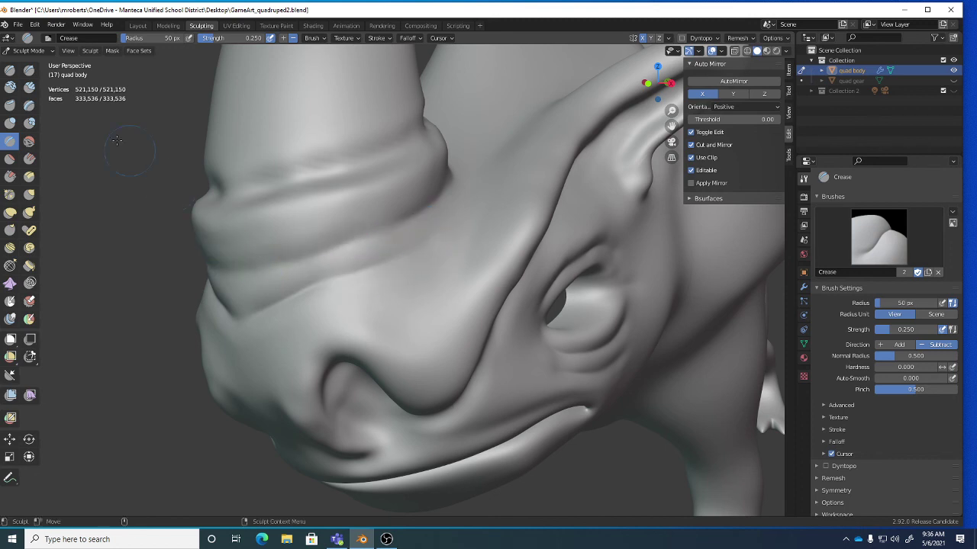
Smooth the ring around the horn base and crease its folds around the back of the horn.
middle_click_drag(392, 218, 365, 175)
mouse_move(366, 175)
left_mouse_down("shift")
mouse_move(242, 199)
mouse_move(399, 165)
left_mouse_up("shift")
middle_click_drag(399, 165, 290, 196)
left_click_drag(290, 196, 419, 131, "shift")
mouse_move(419, 130)
middle_mouse_down()
mouse_move(399, 222)
mouse_move(338, 290)
mouse_move(357, 238)
middle_mouse_up()
left_click_drag(356, 238, 379, 220)
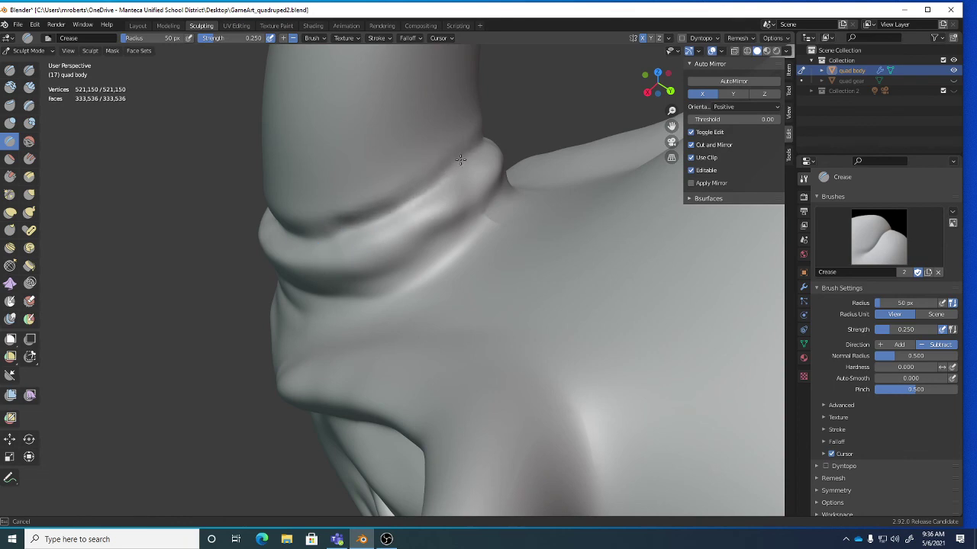
left_click_drag(460, 159, 328, 231)
Refine the wrinkles below the eye and the fold above the upper eyelid with further Crease strokes.
scroll(334, 198, "down", 5)
mouse_move(334, 198)
middle_mouse_down()
mouse_move(508, 244)
mouse_move(480, 273)
middle_mouse_up()
left_click_drag(539, 344, 514, 350)
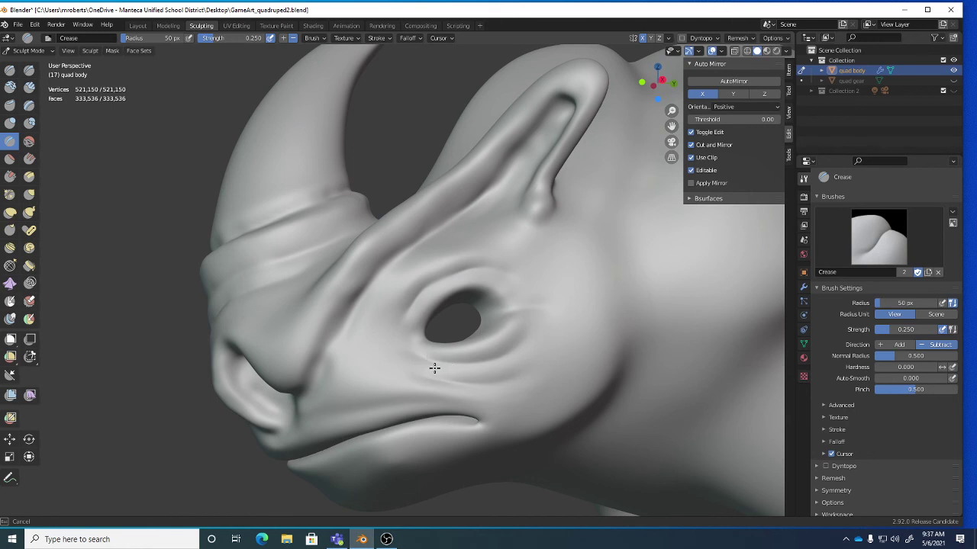
left_click_drag(434, 369, 438, 371)
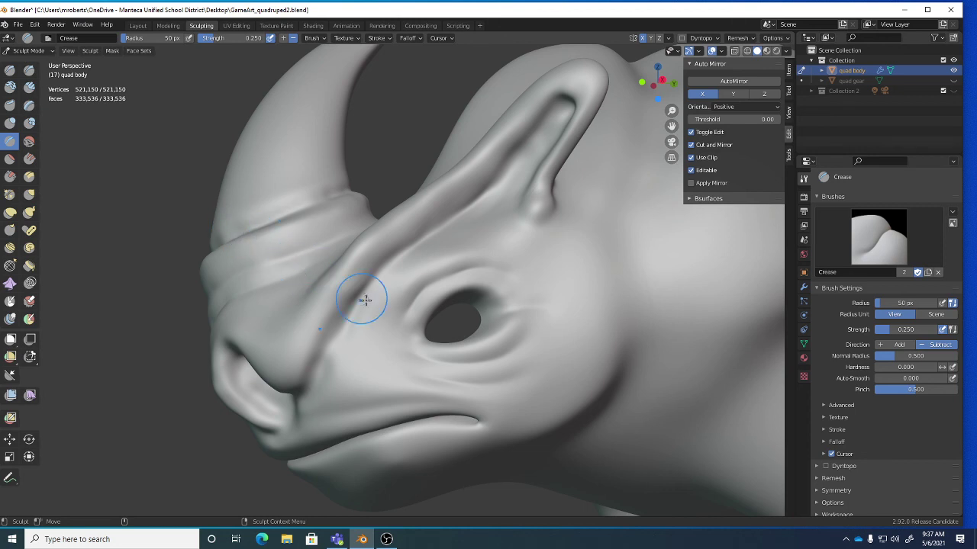
mouse_move(414, 292)
left_mouse_down()
mouse_move(403, 303)
mouse_move(433, 282)
left_mouse_up()
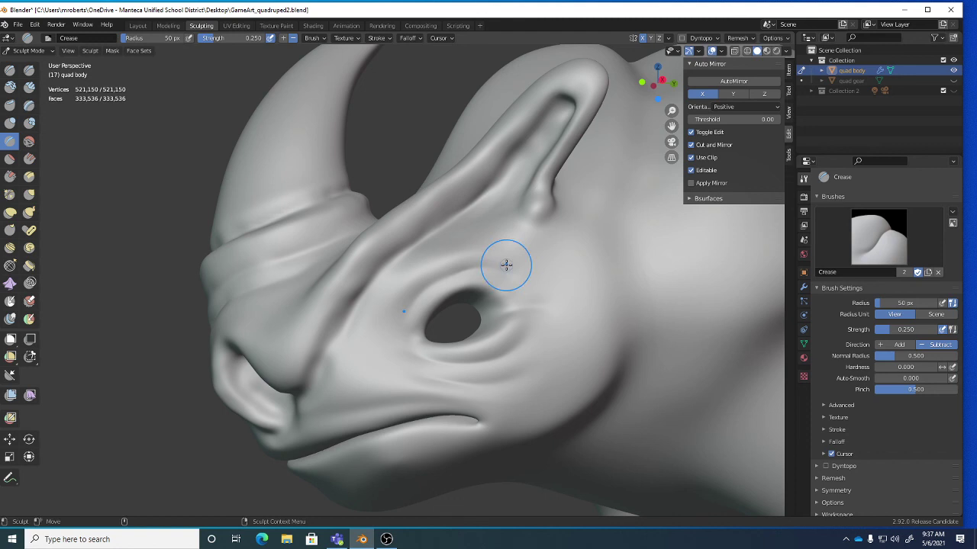
Check the head from several angles, save the file, and switch to OBS.
mouse_move(480, 220)
middle_mouse_down()
mouse_move(484, 262)
mouse_move(451, 266)
mouse_move(474, 282)
mouse_move(312, 277)
mouse_move(377, 268)
mouse_move(346, 267)
middle_mouse_up()
mouse_move(262, 261)
middle_mouse_down()
mouse_move(338, 240)
mouse_move(328, 244)
middle_mouse_up()
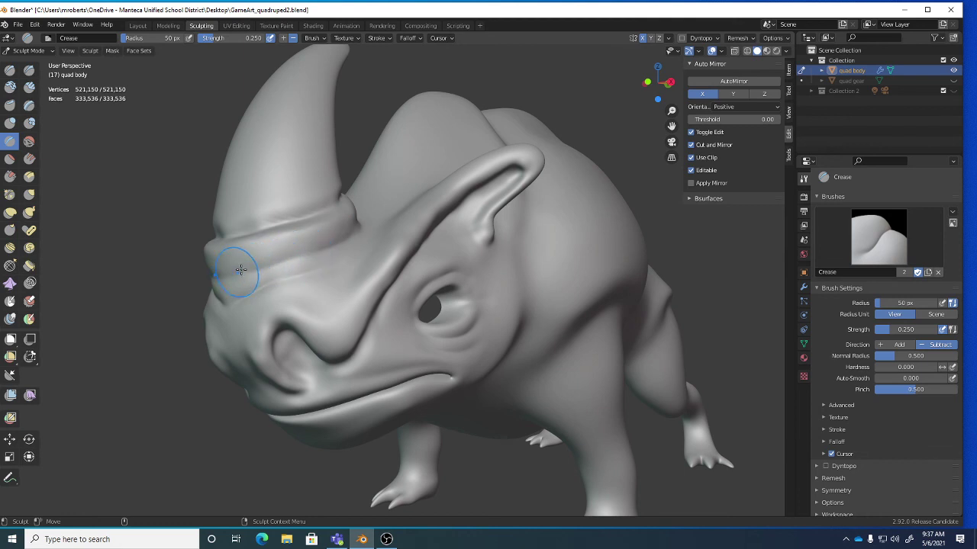
middle_click_drag(290, 266, 288, 265)
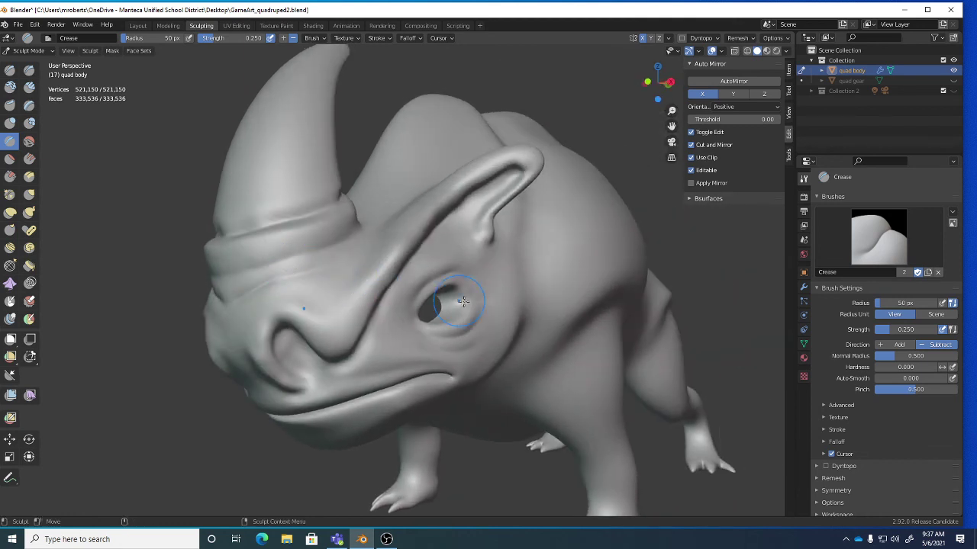
middle_click_drag(477, 304, 449, 286)
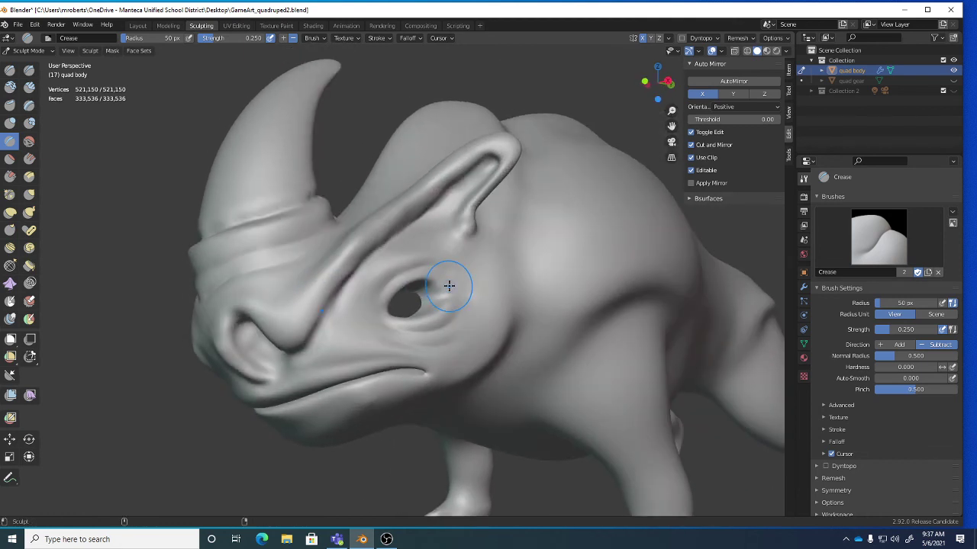
key("ctrl+s")
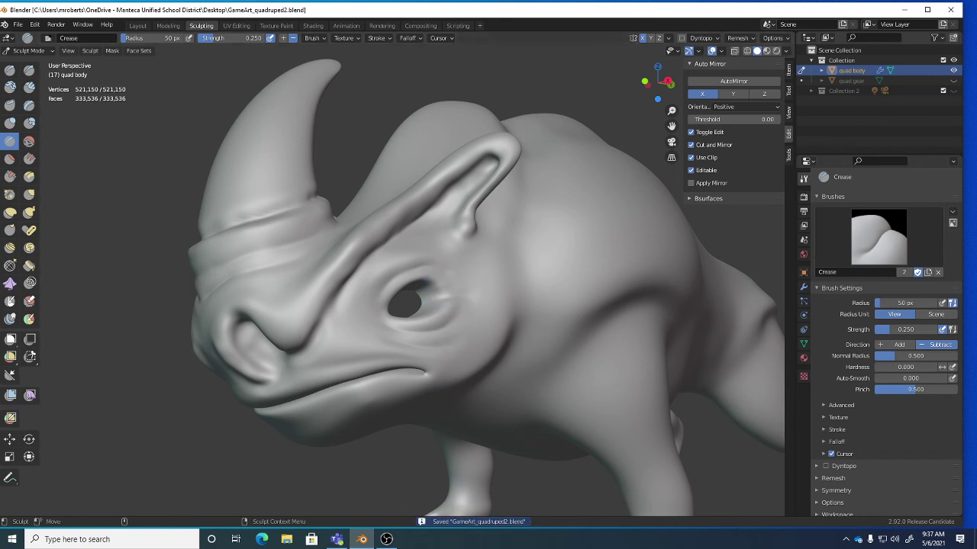
mouse_move(386, 541)
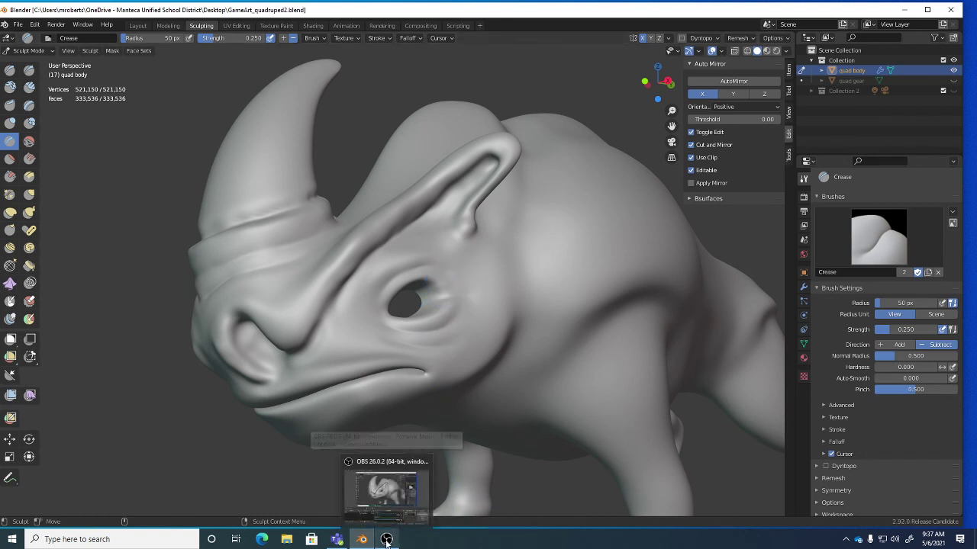
left_click(386, 539)
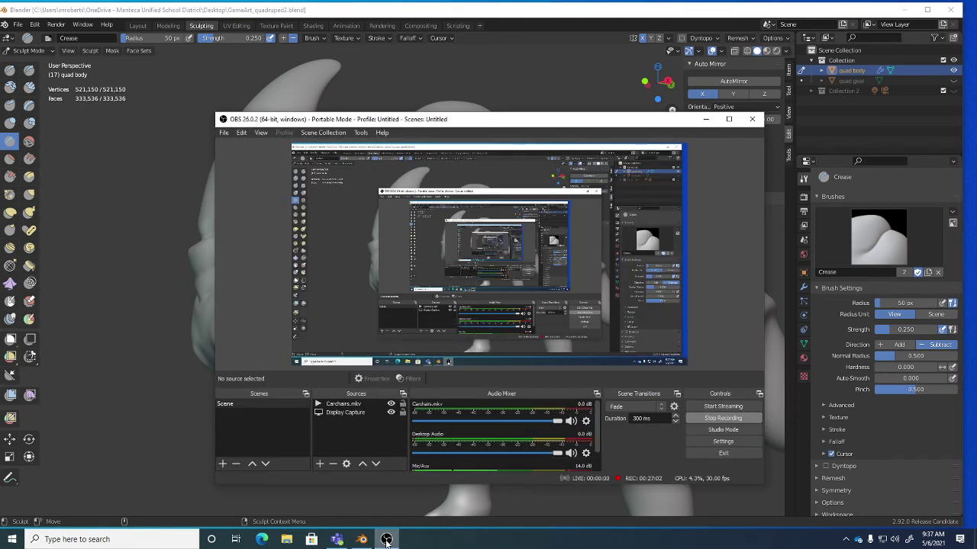